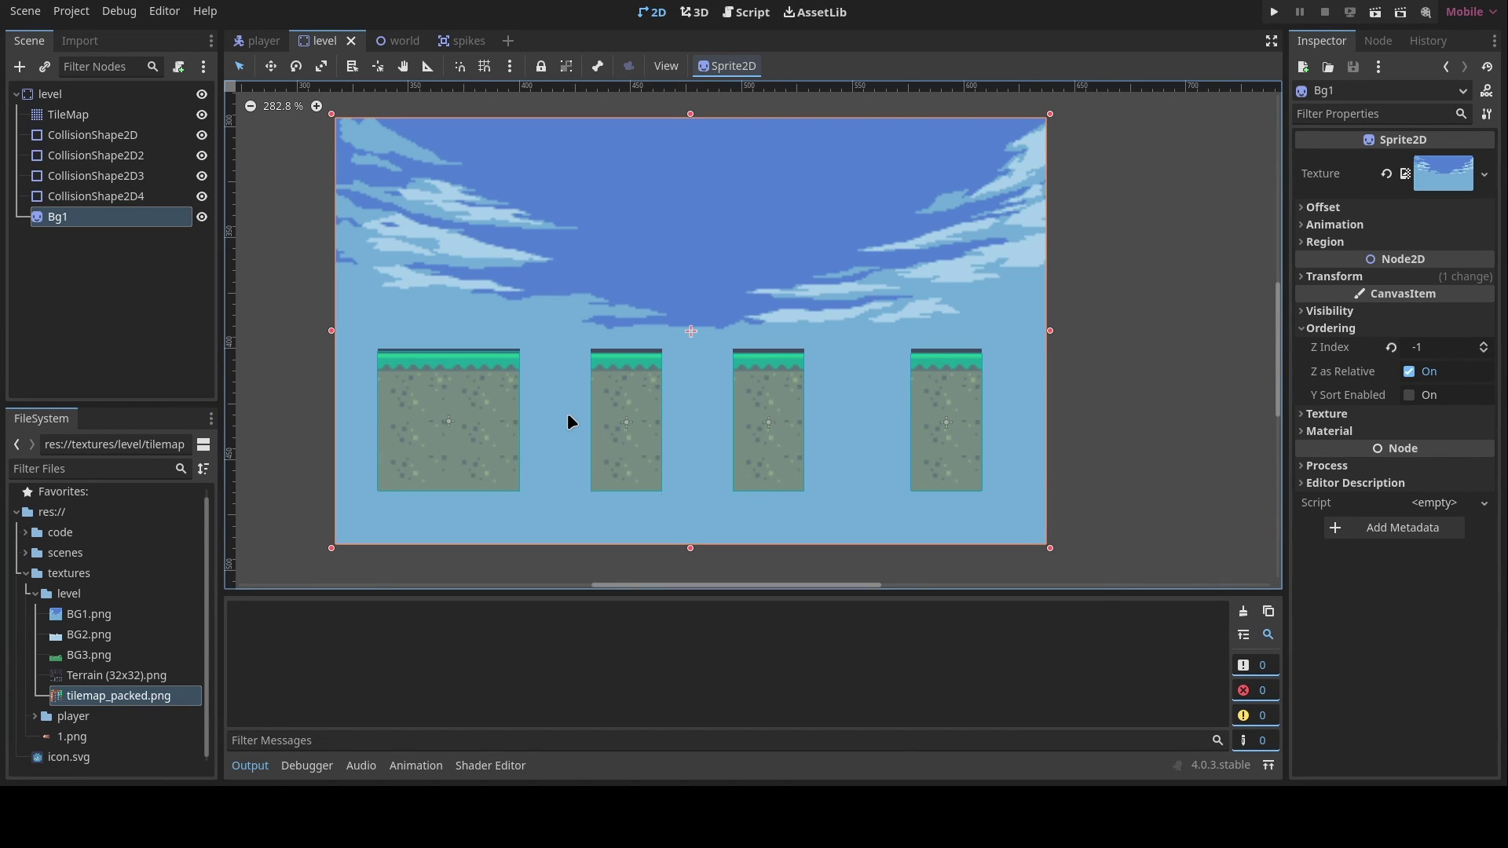
Step: Review the level scene's TileMap, collision shapes and Bg1 background sprite
middle_click_drag(531, 377, 565, 387)
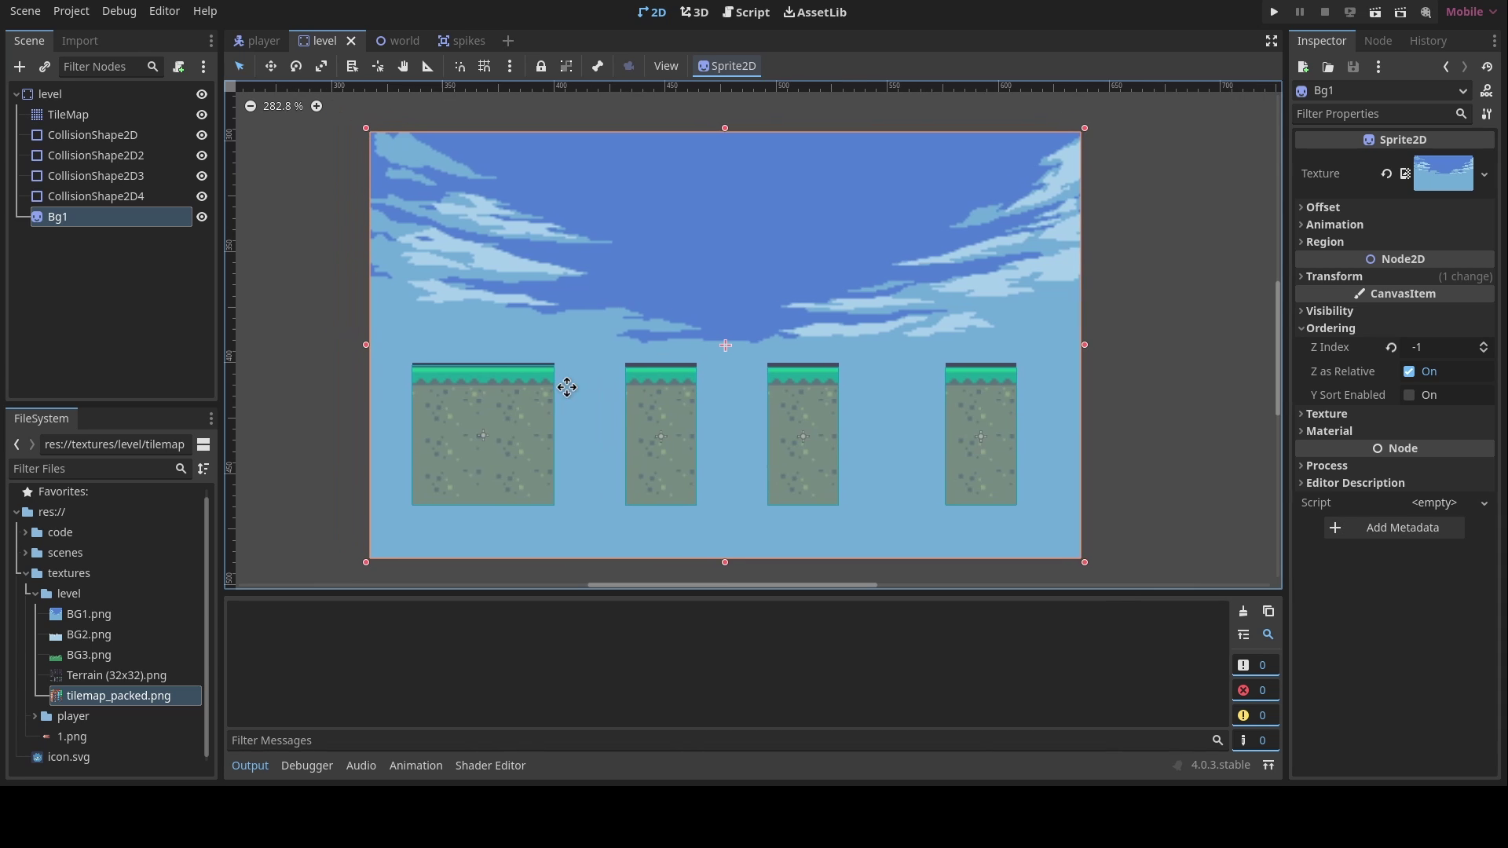
middle_click_drag(662, 438, 623, 421)
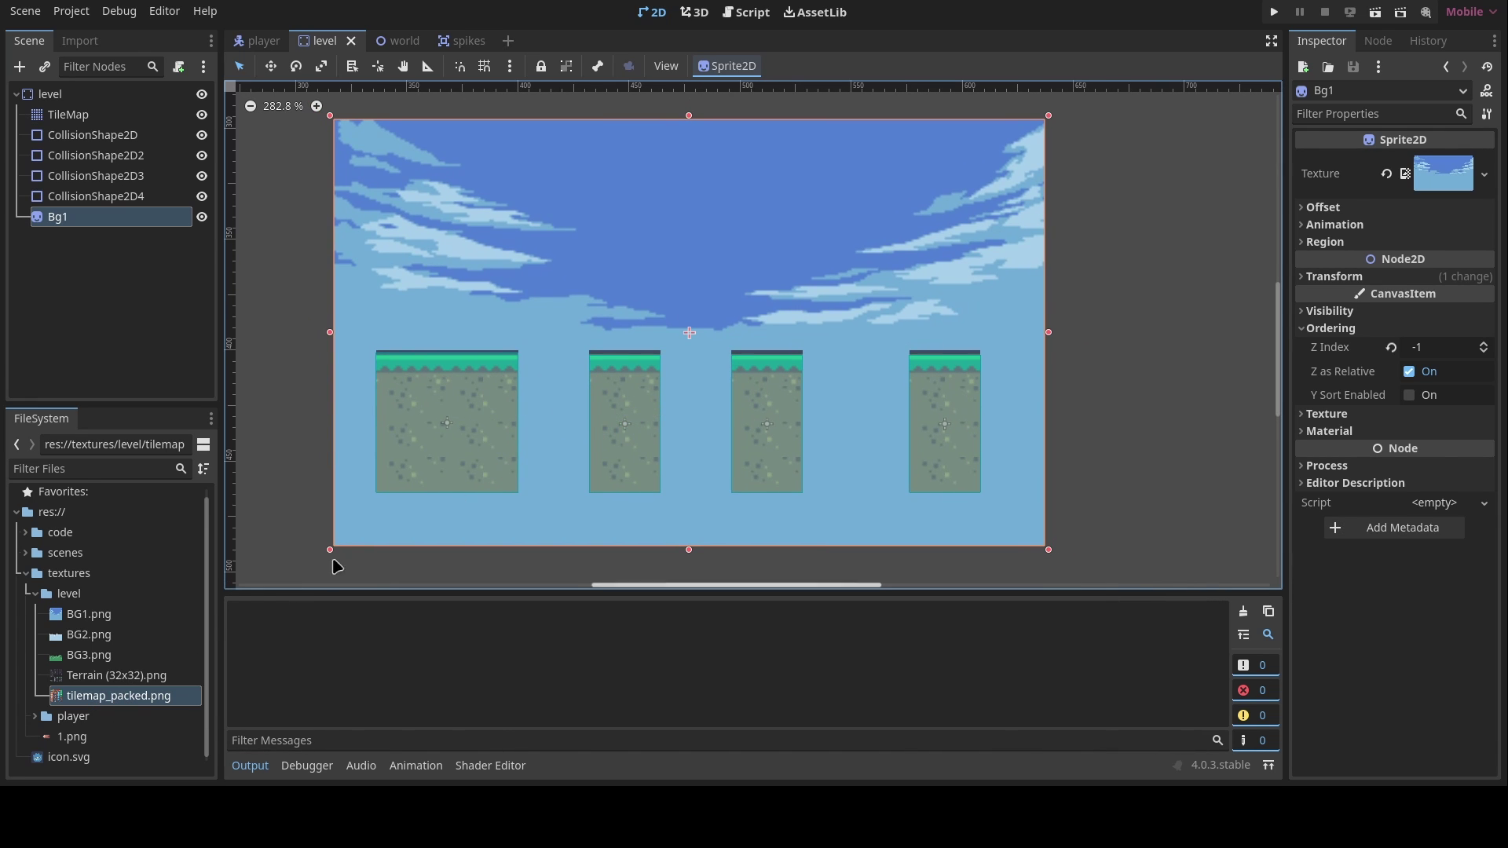
scroll(564, 422, "up", 1)
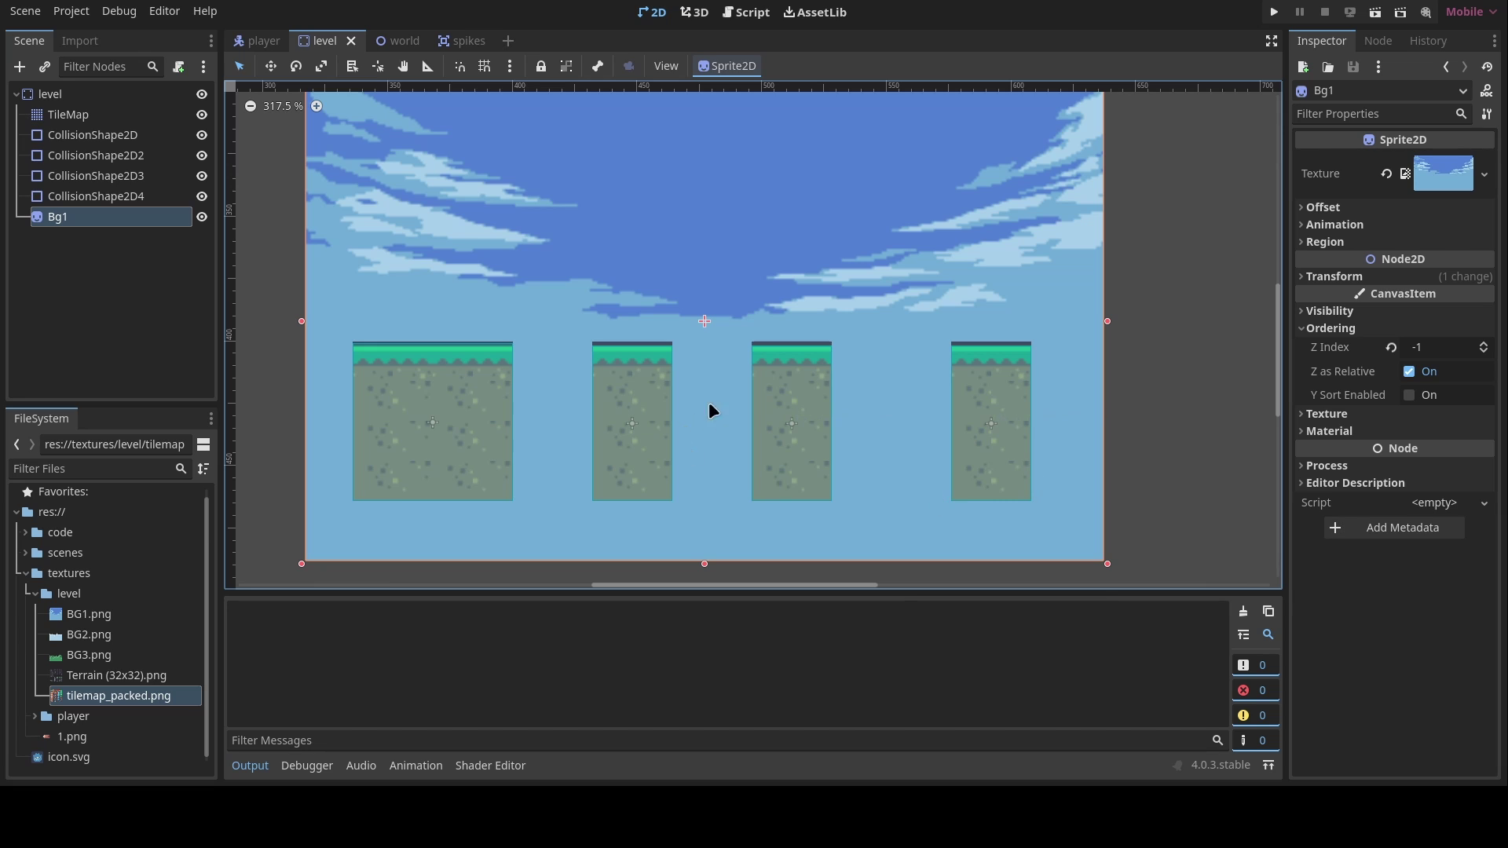
scroll(690, 415, "down", 1)
left_click(69, 115)
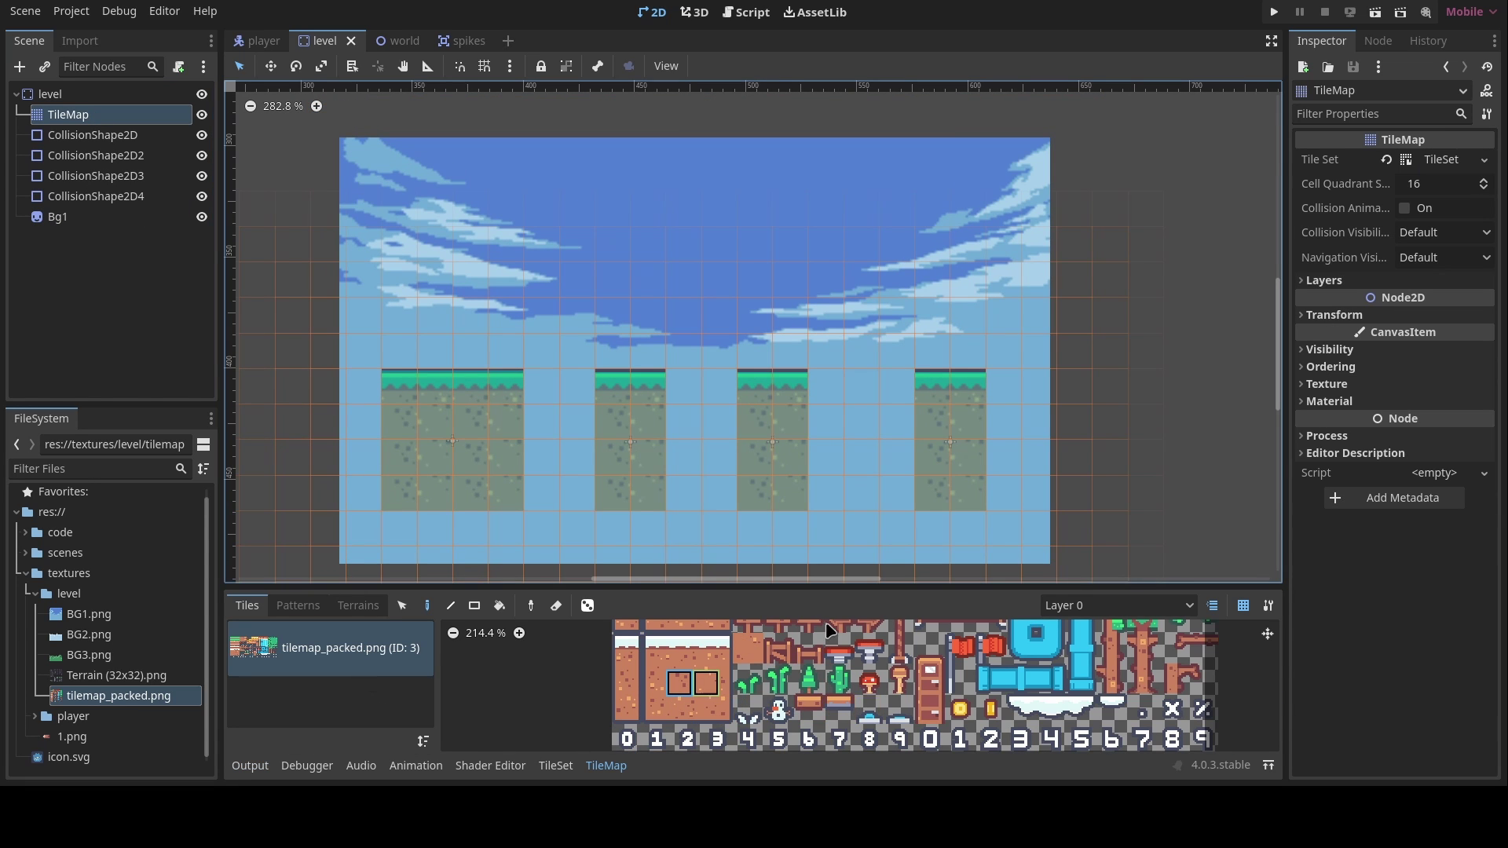
left_click(82, 156)
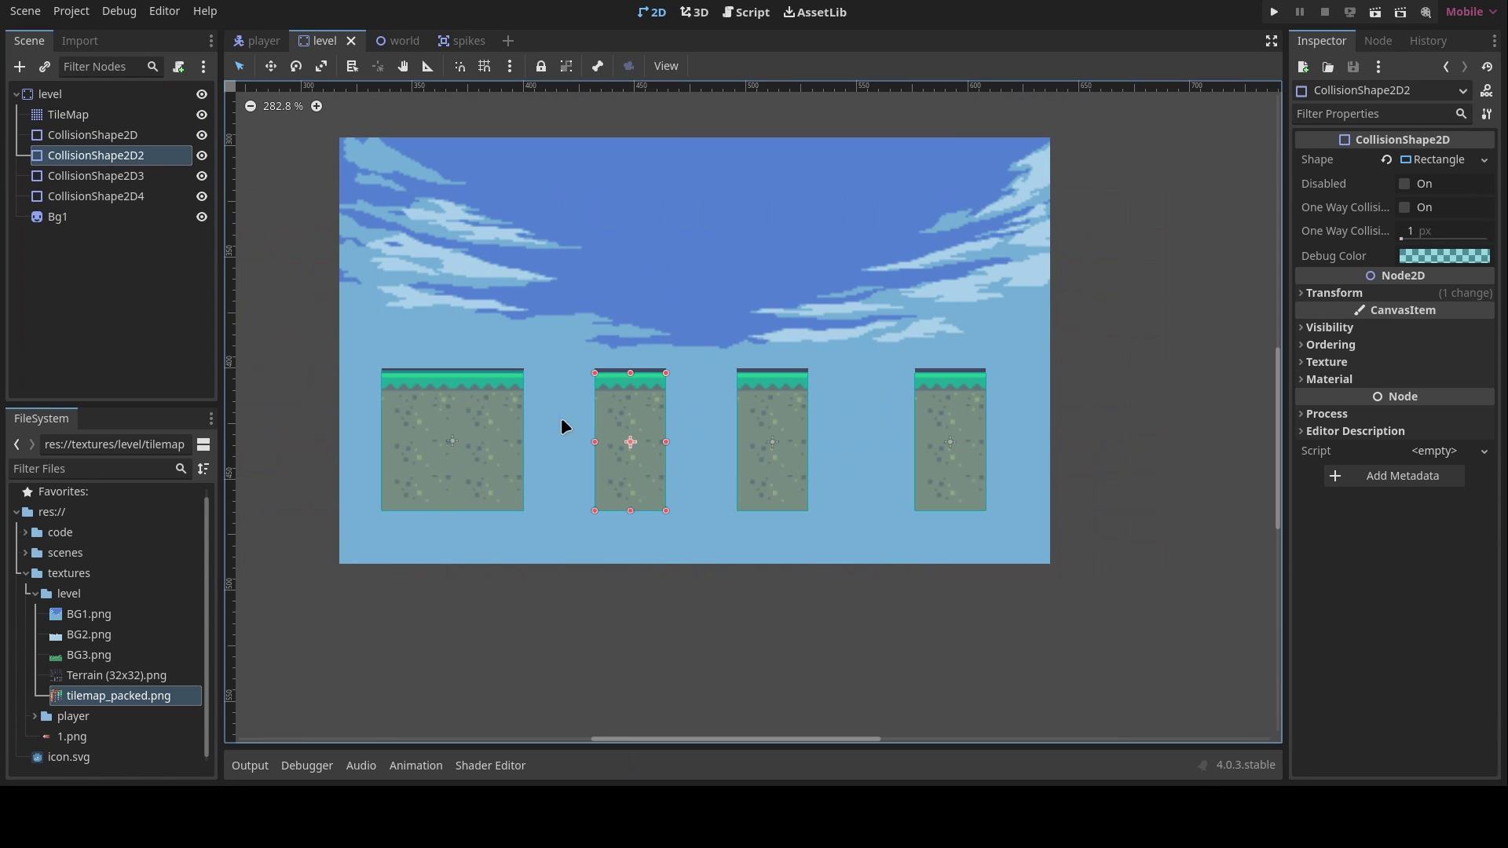
left_click(141, 176)
left_click(141, 197)
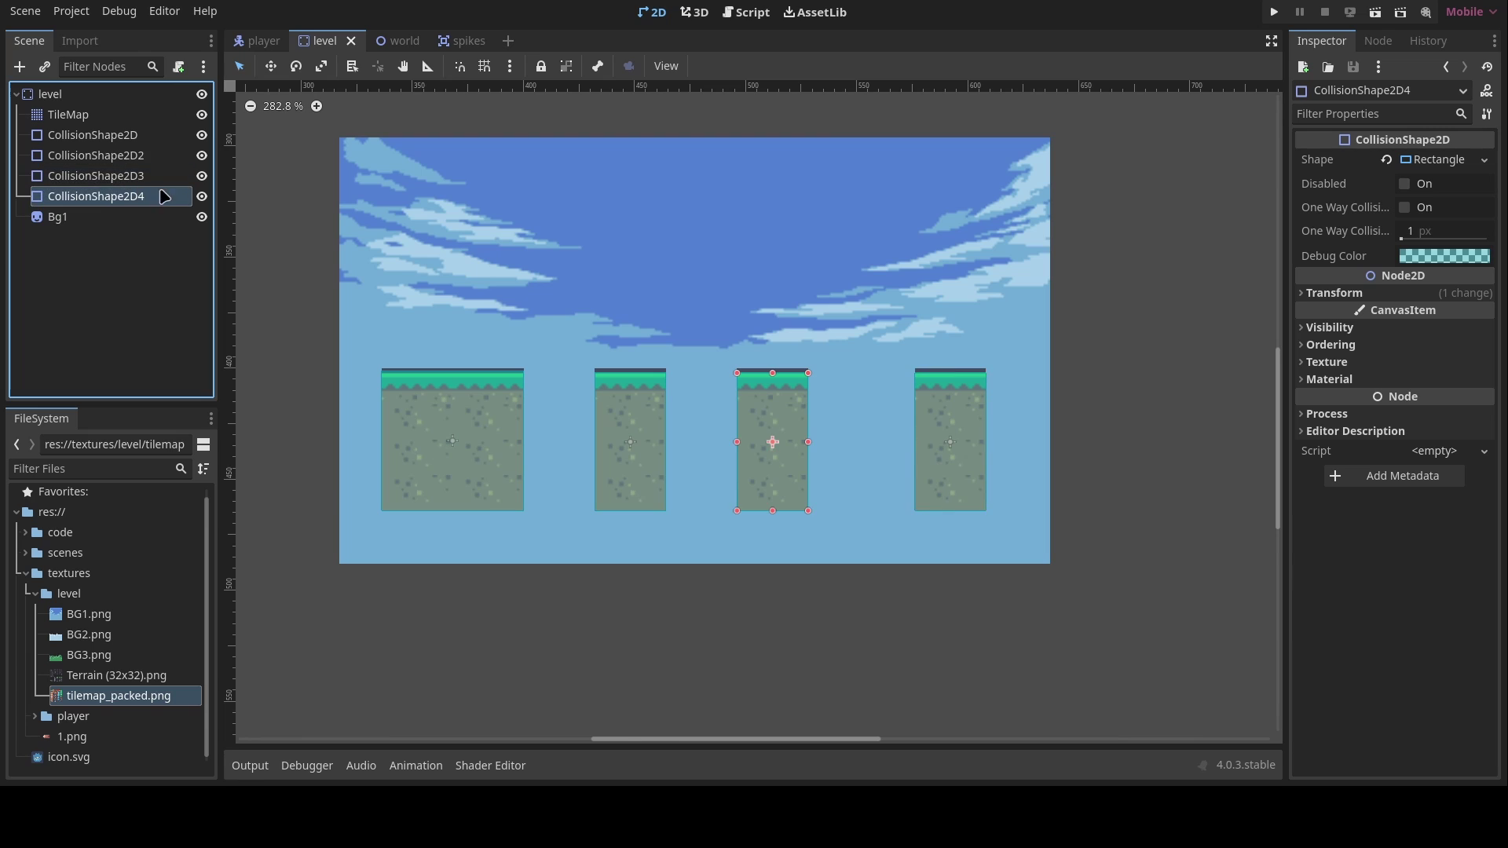
left_click(55, 218)
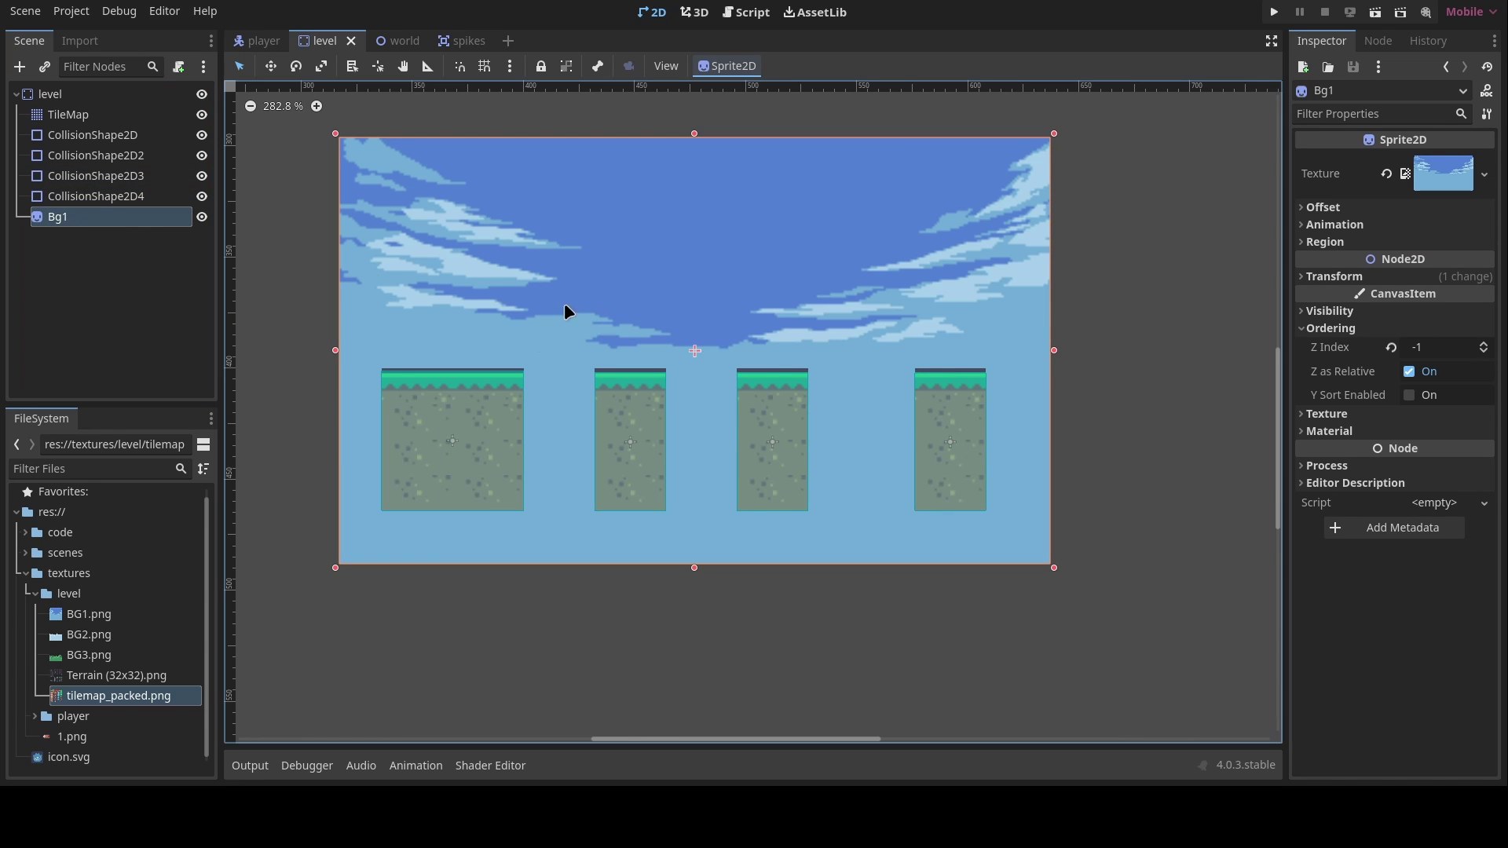
scroll(713, 350, "right", 1)
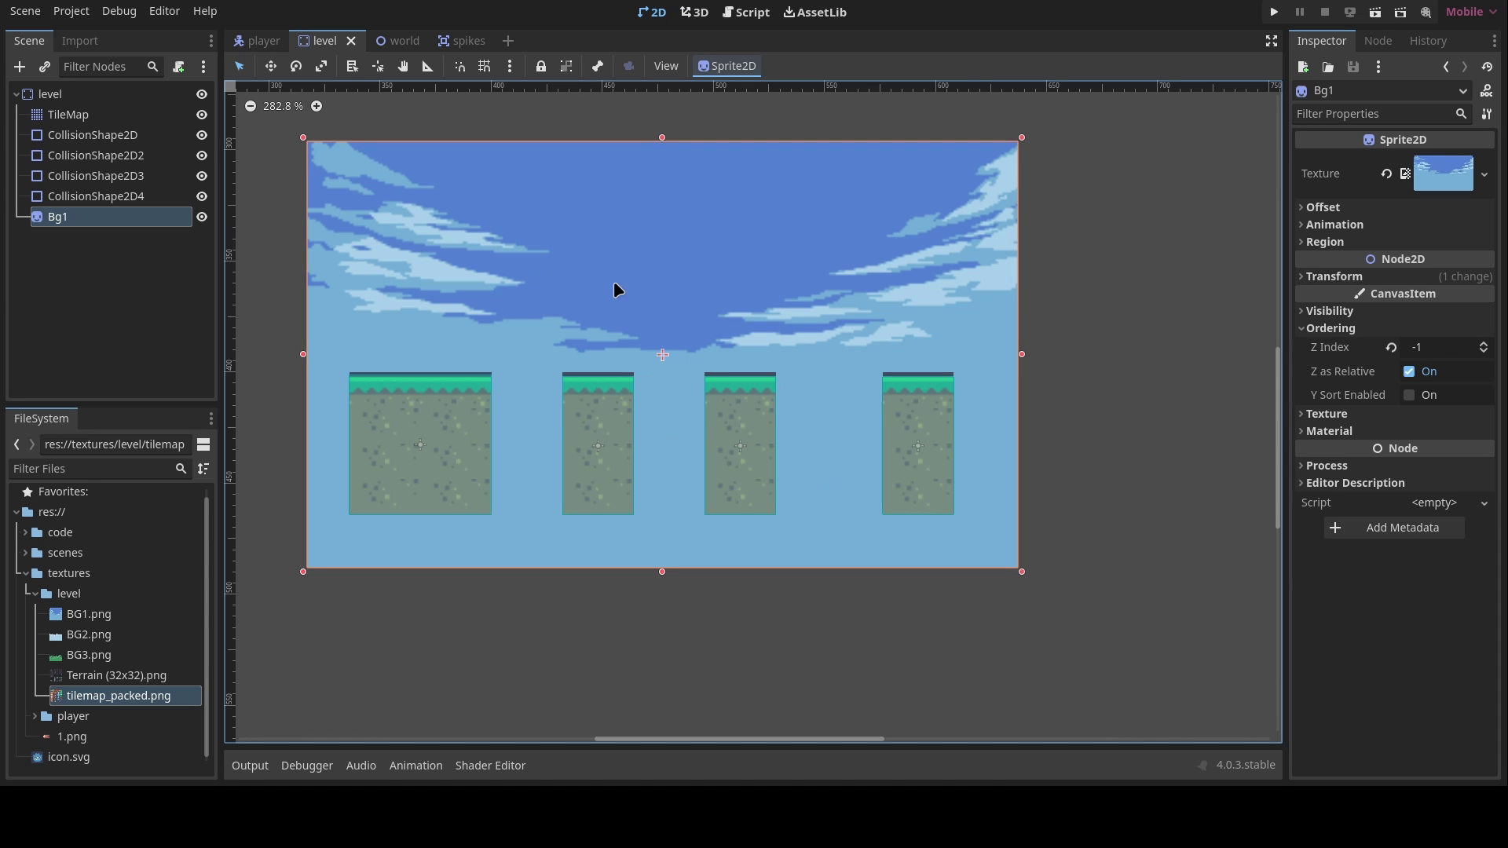
middle_click_drag(622, 319, 655, 322)
scroll(674, 313, "down", 1)
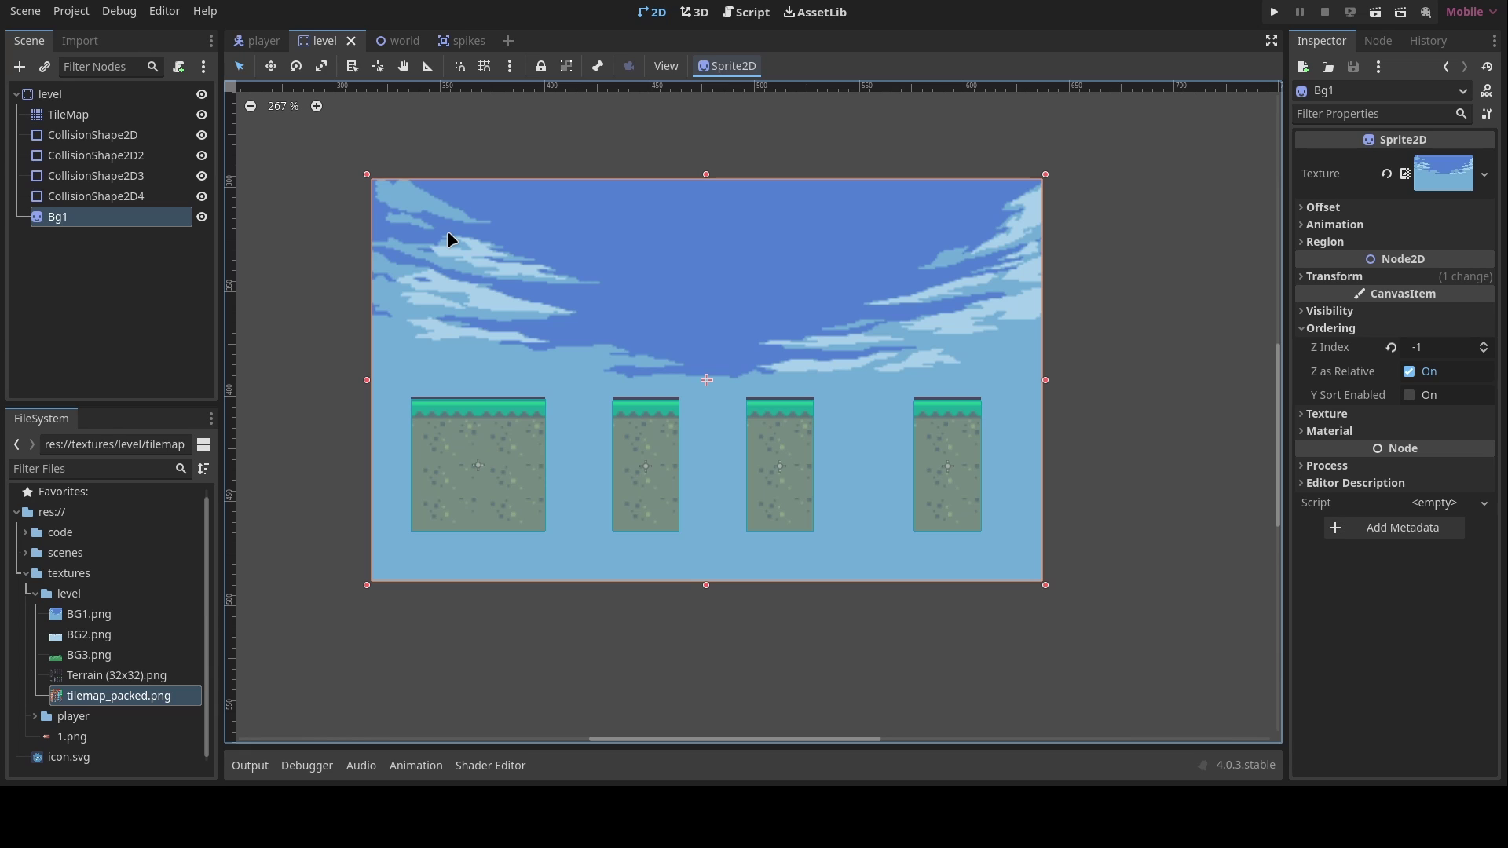
Step: Look over the world scene and the separate player and level scenes it is built from
left_click(398, 41)
middle_click_drag(661, 275, 614, 355)
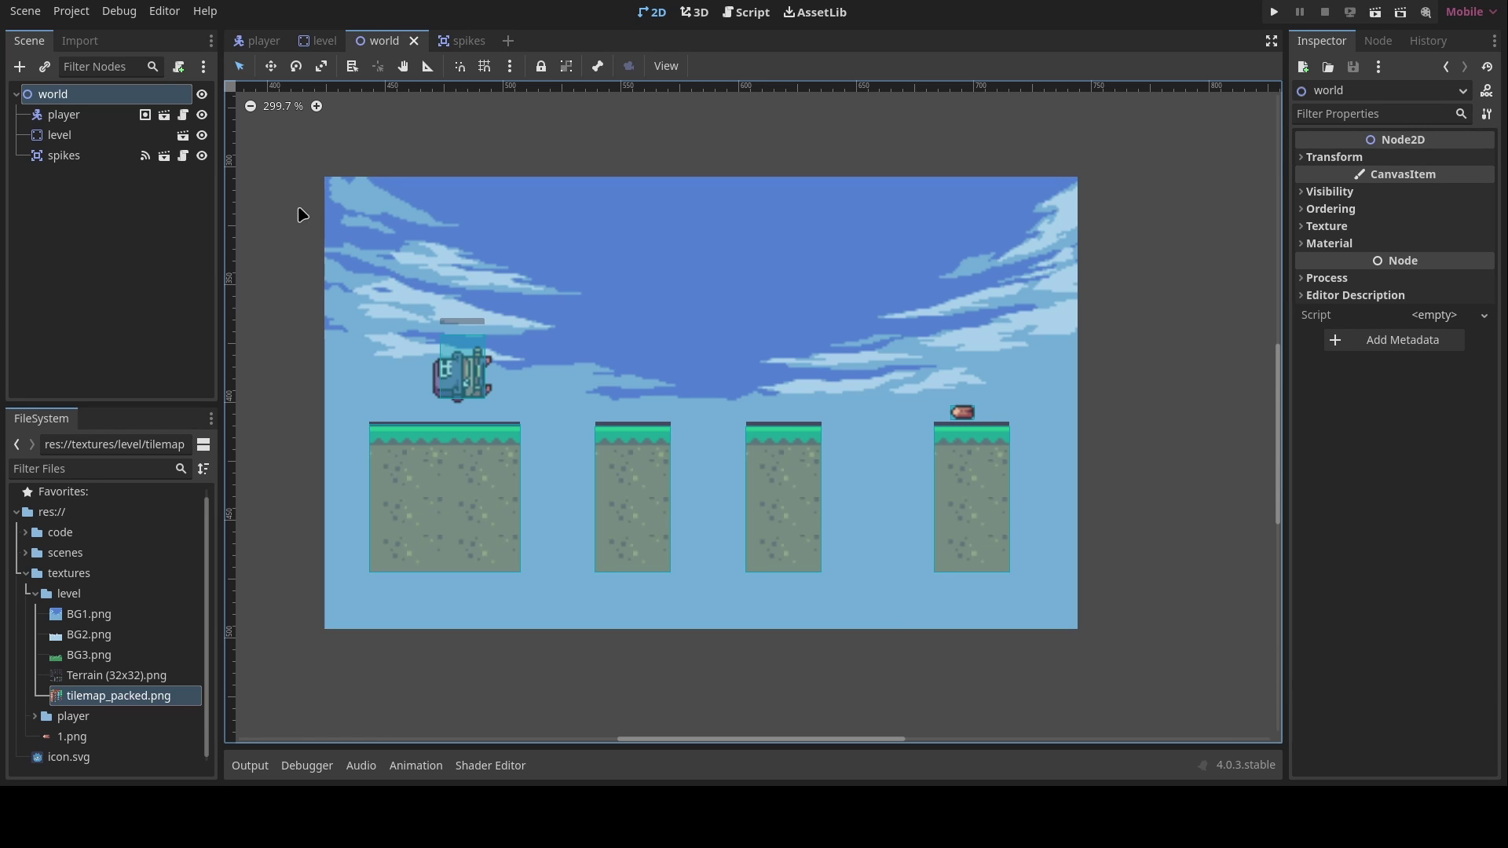
left_click(145, 115)
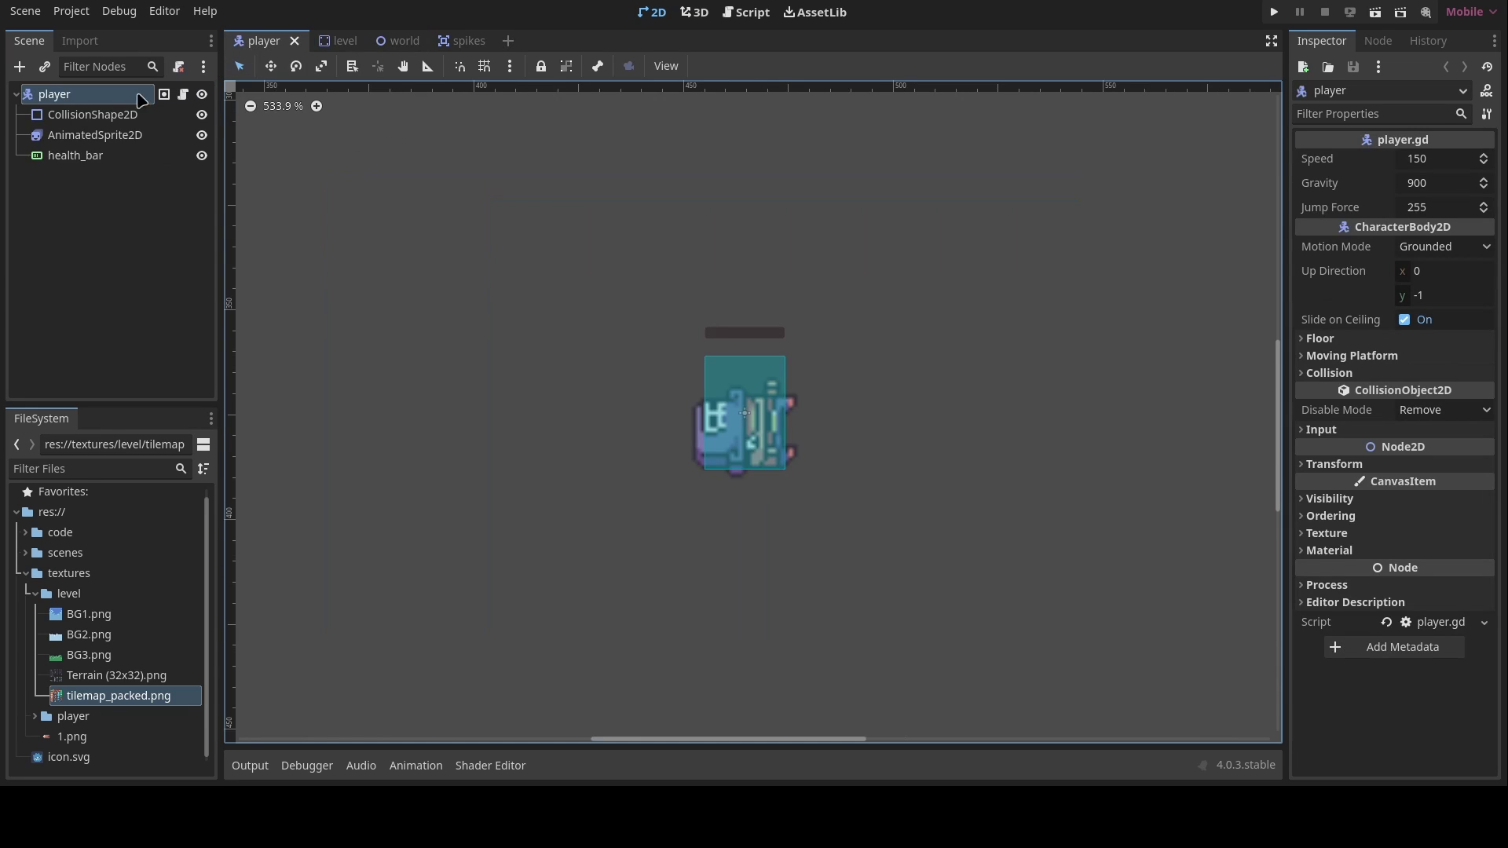
left_click(339, 41)
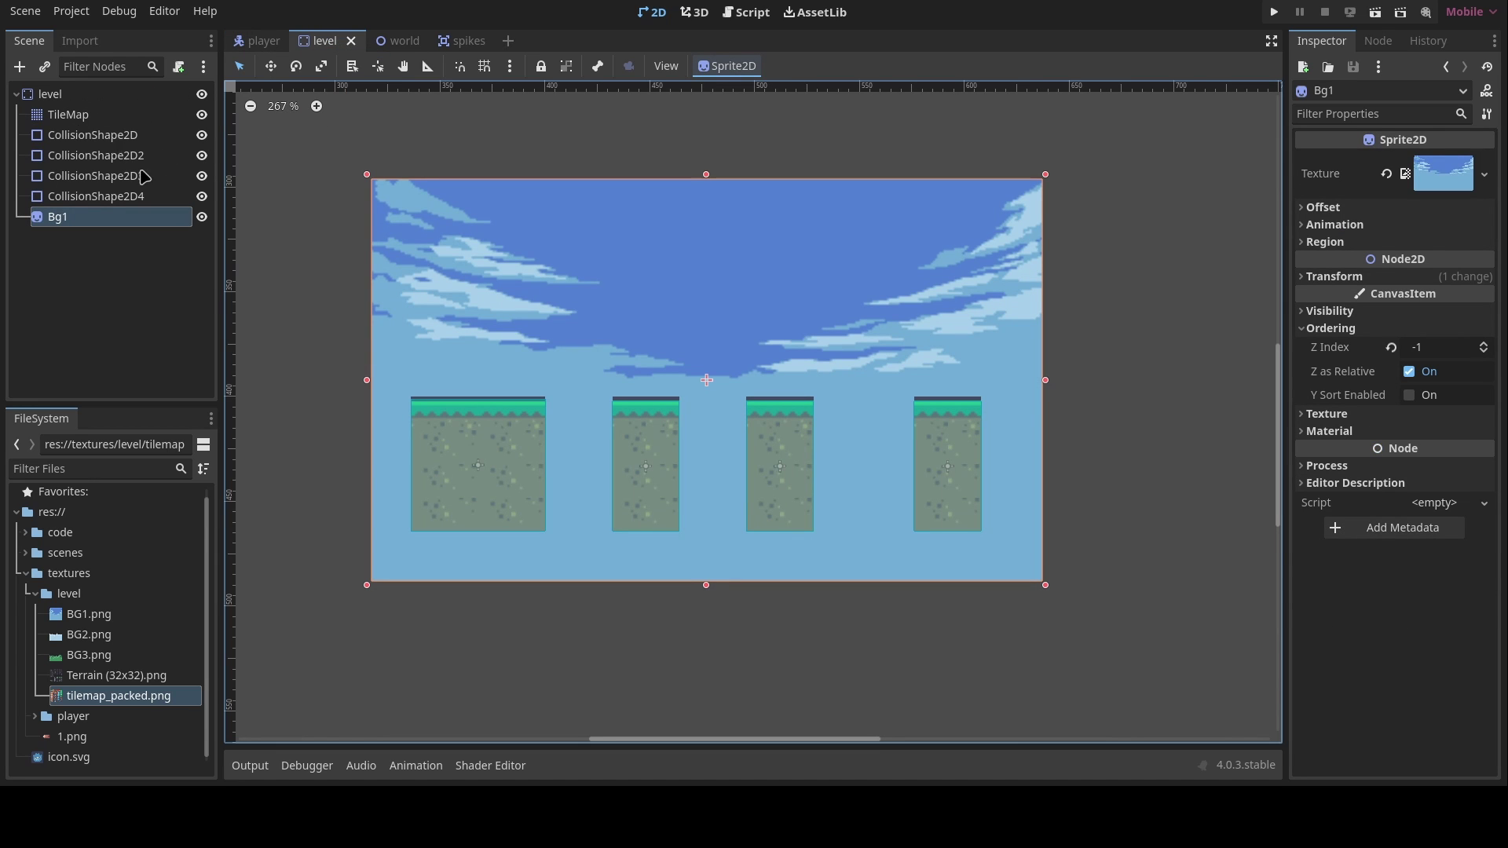
Step: Add a Camera2D node as a child of the player in the world scene
left_click(388, 41)
left_click(55, 115)
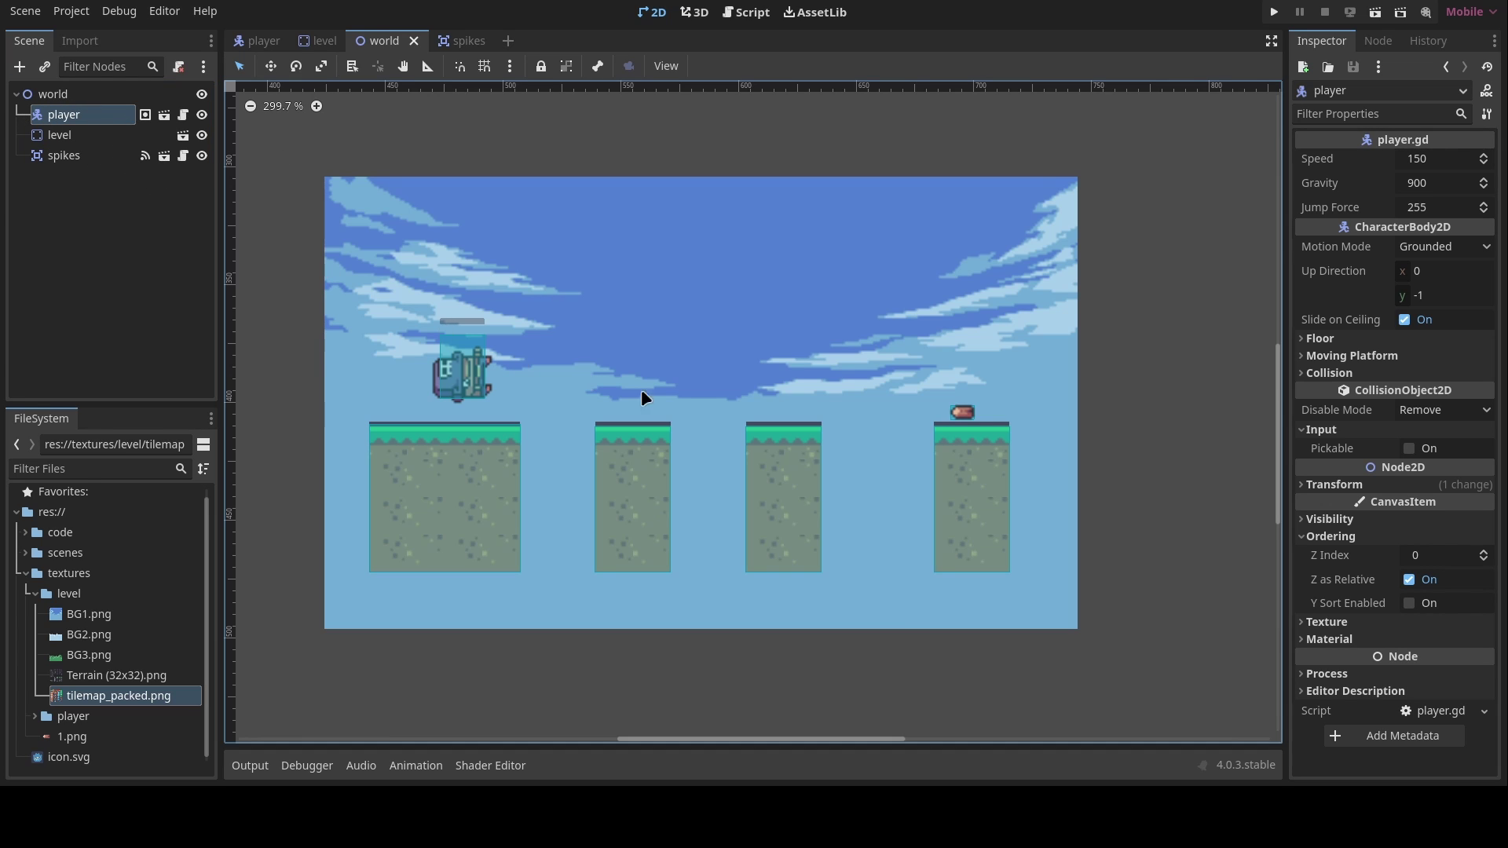
scroll(710, 408, "down", 3)
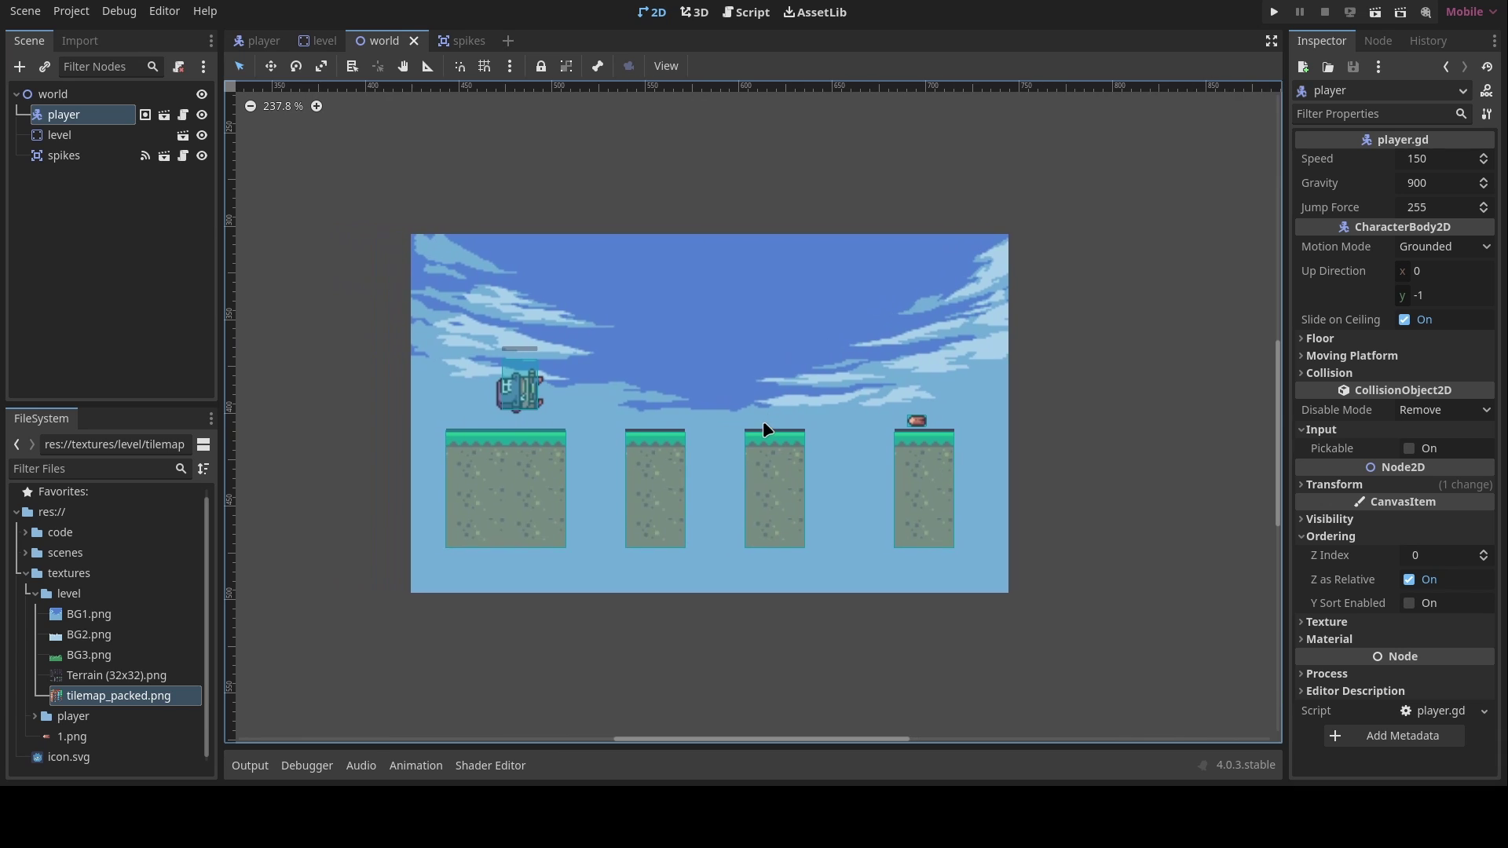
scroll(734, 411, "up", 1)
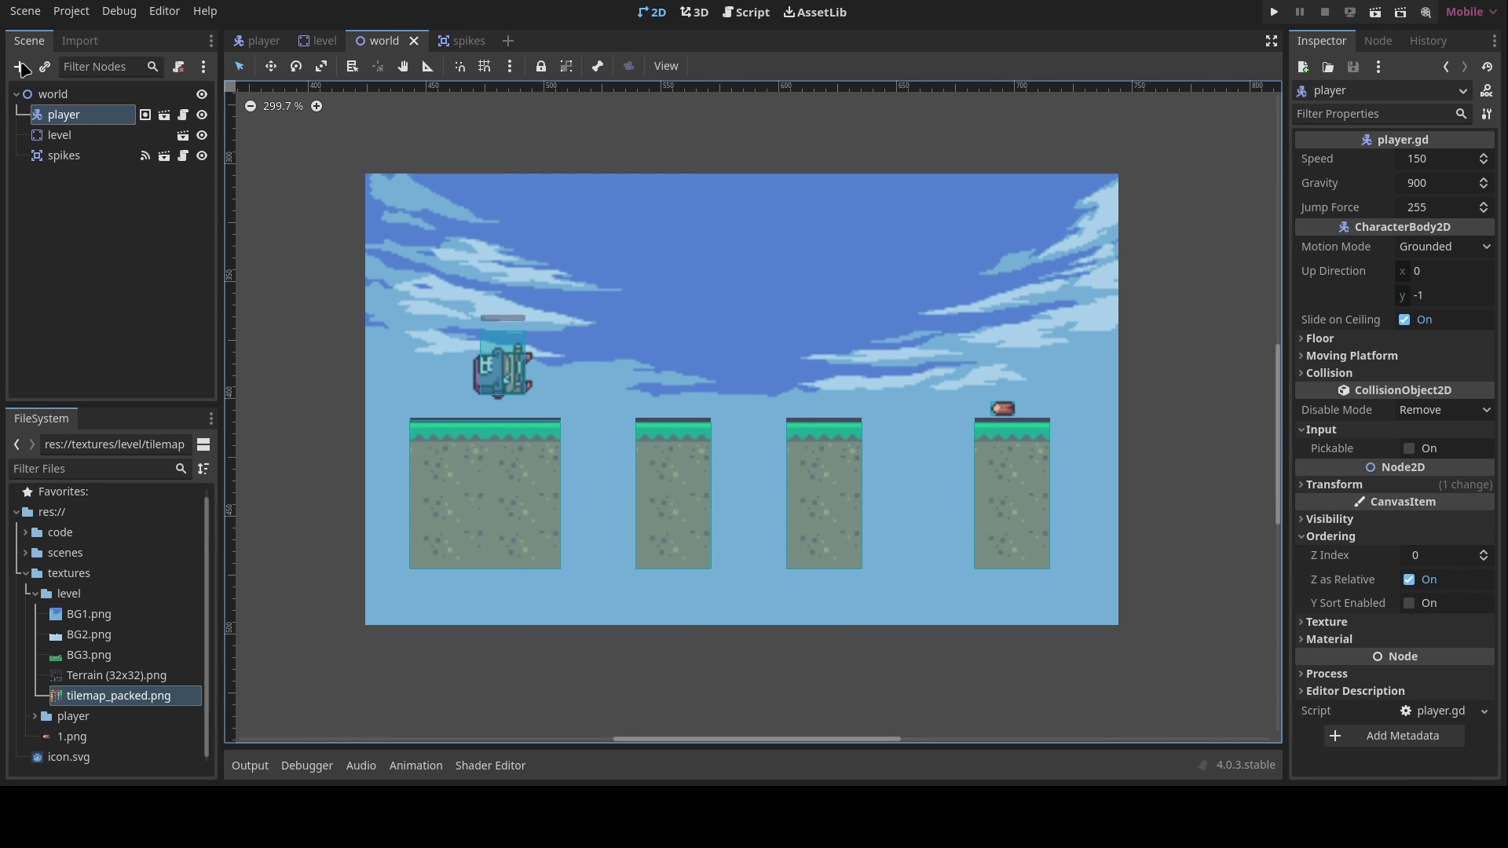
left_click(19, 67)
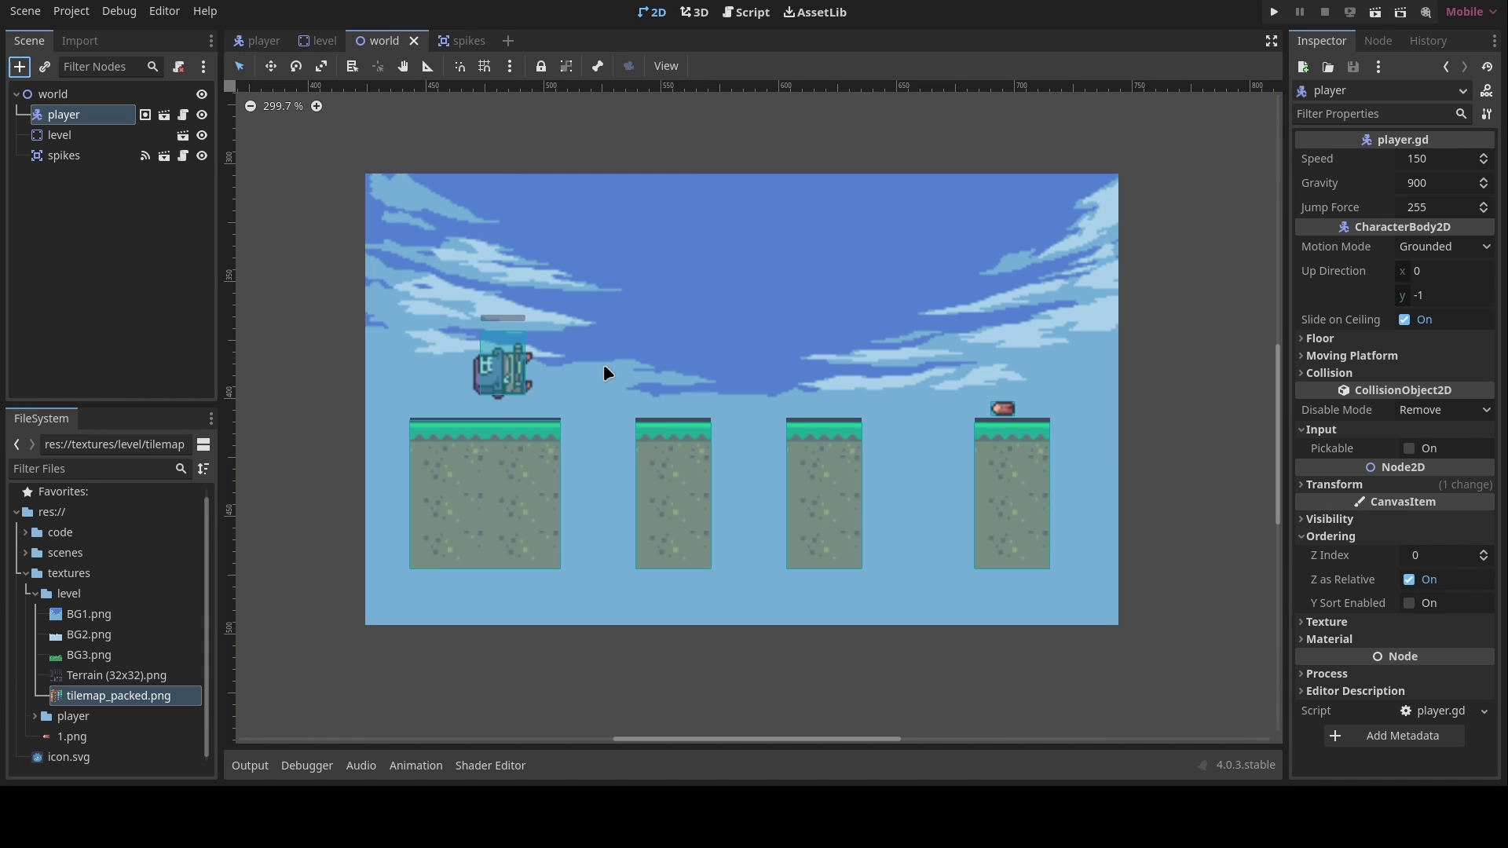
key("Return")
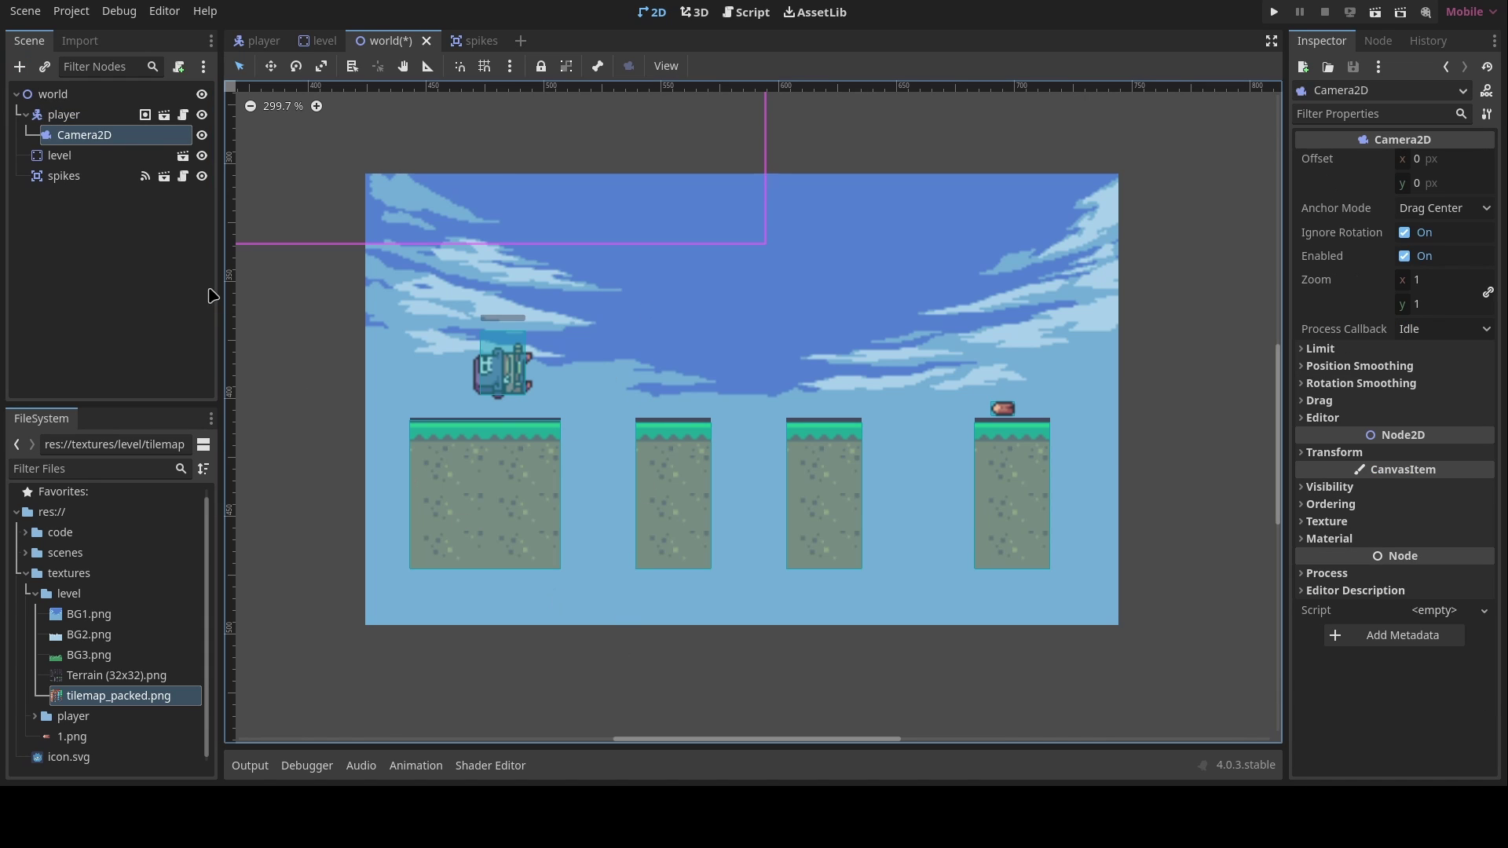
Step: Set the Camera2D's horizontal offset to 100 px
scroll(593, 326, "down", 8)
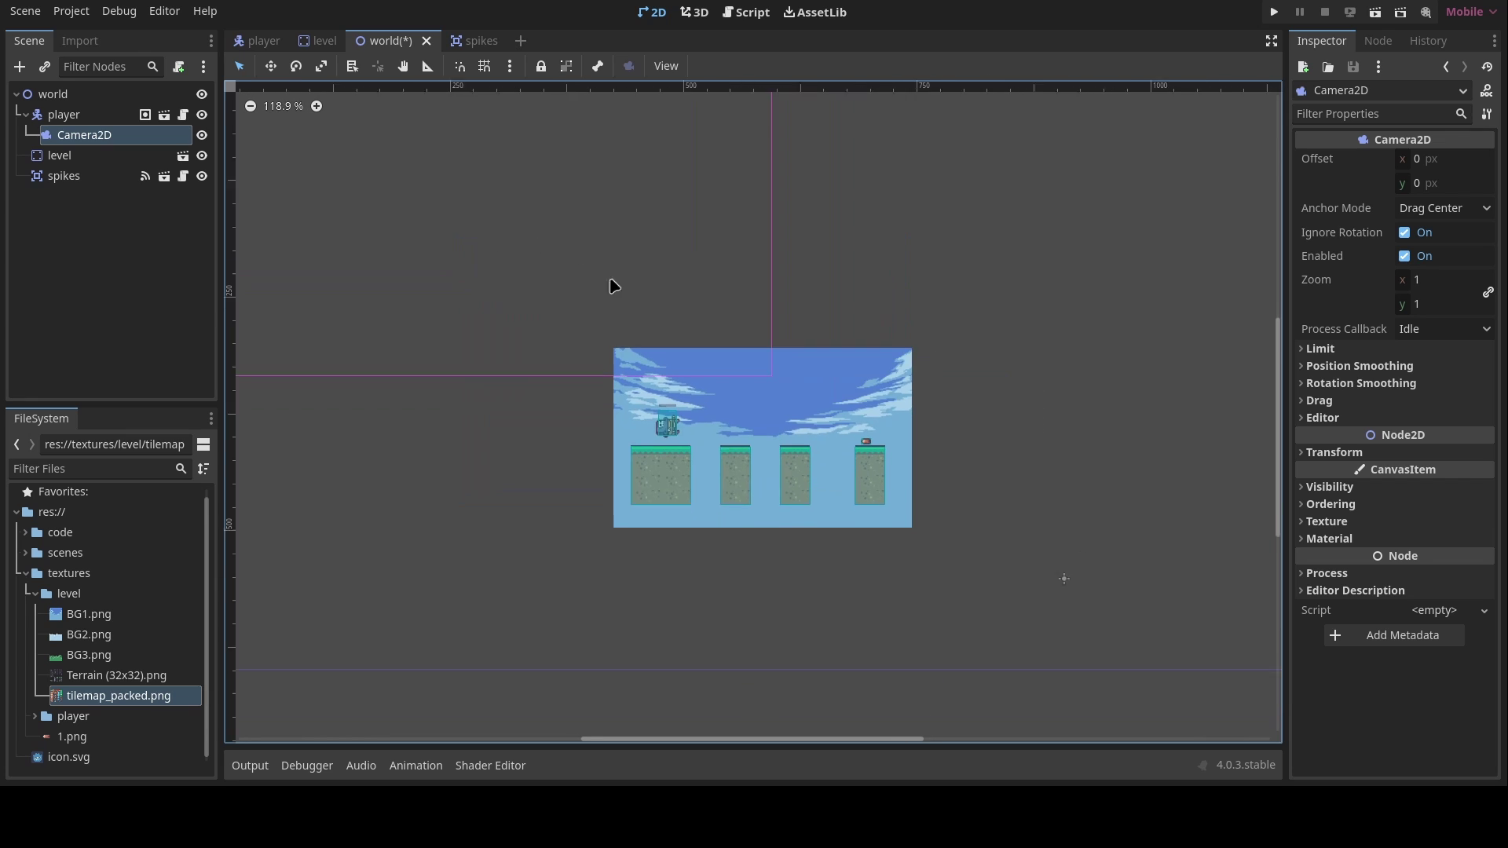
middle_click_drag(554, 244, 684, 347)
scroll(589, 309, "down", 5)
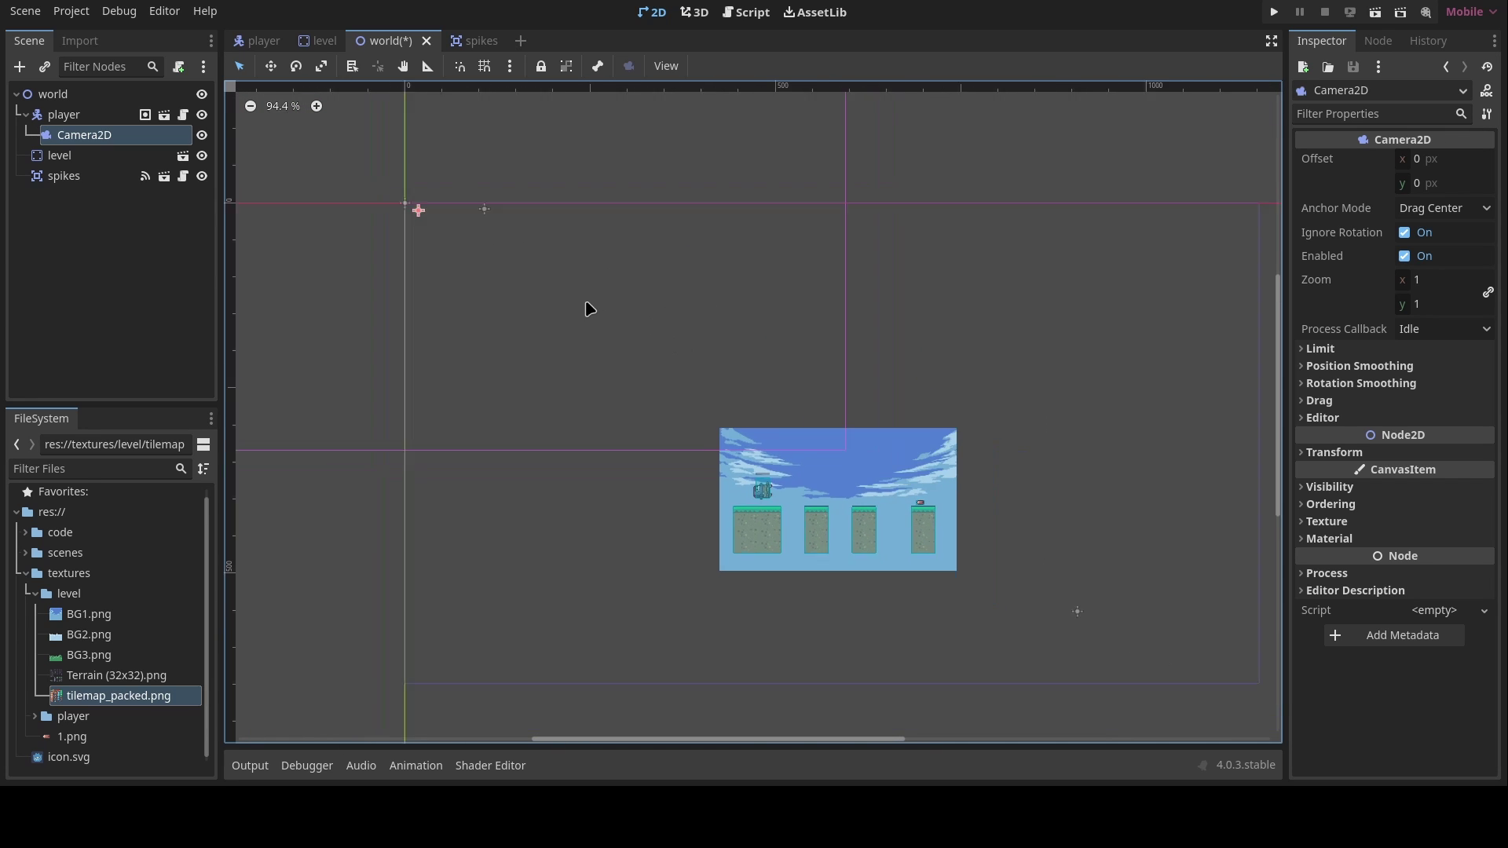
middle_click_drag(780, 396, 653, 366)
scroll(652, 366, "up", 6)
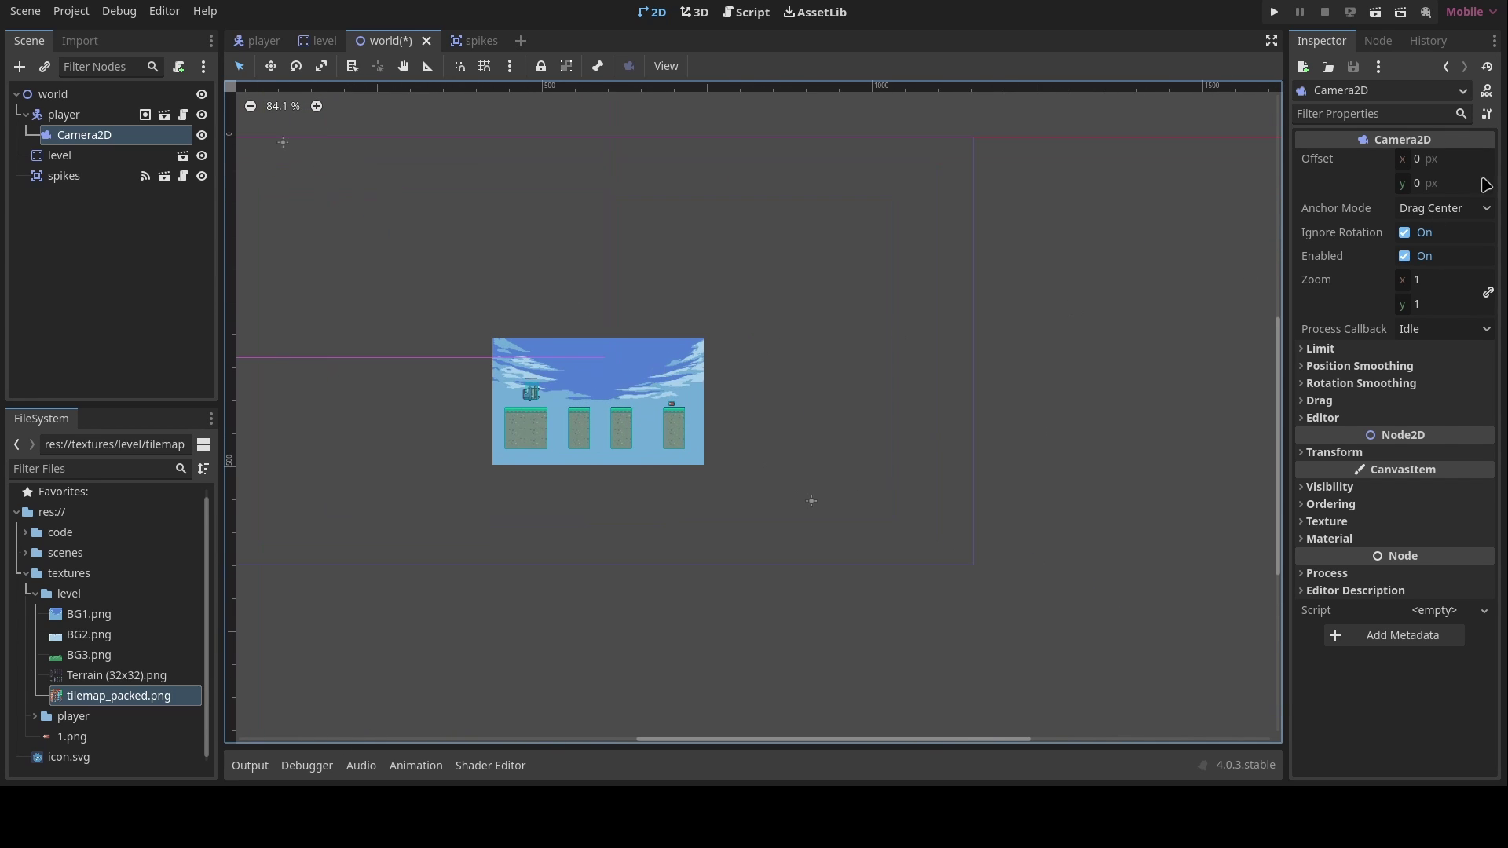
left_click_drag(1428, 165, 1431, 166)
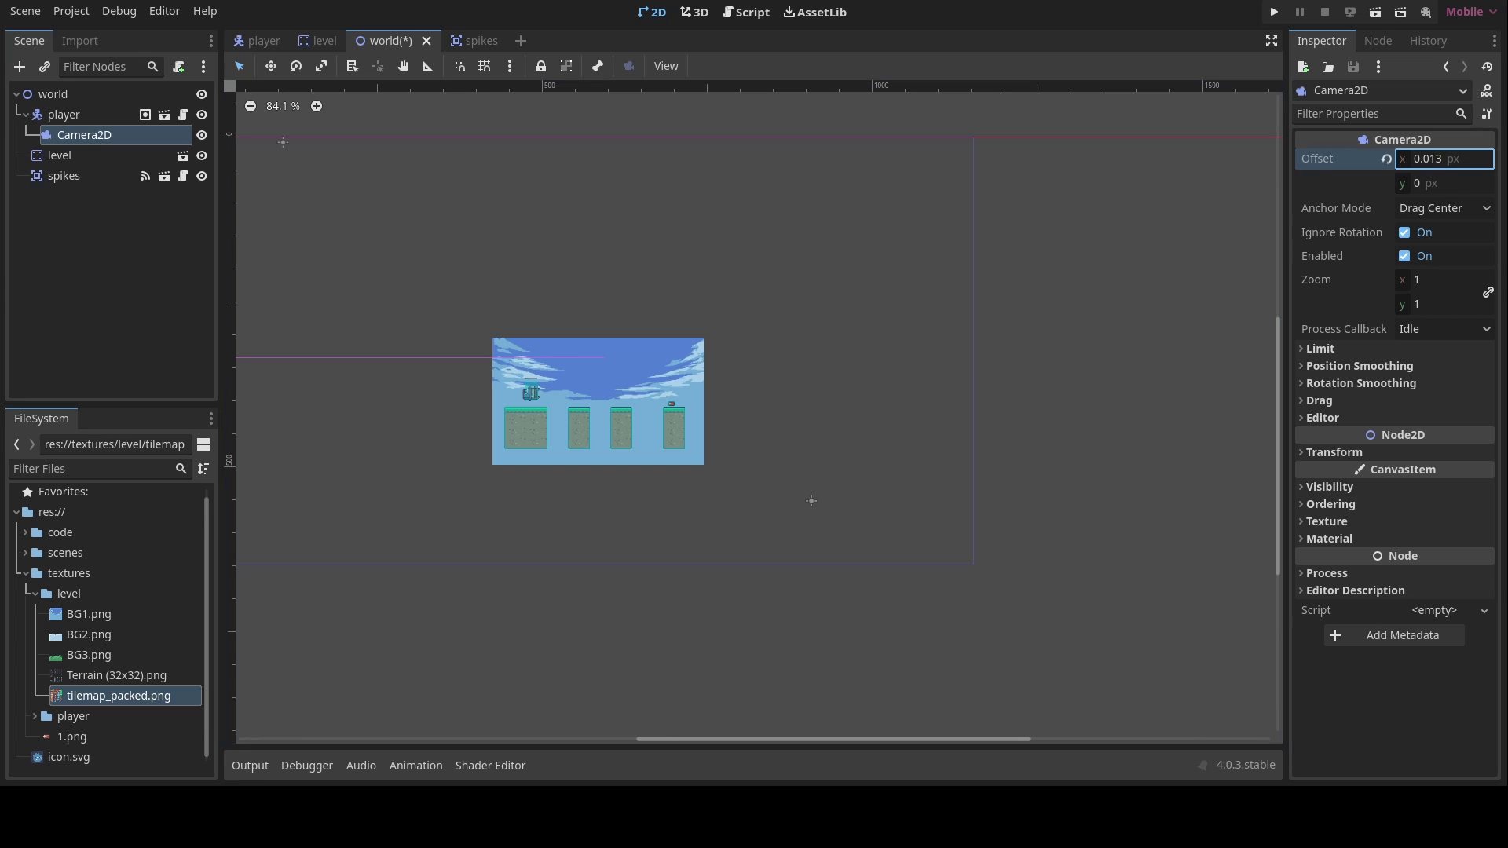
left_click(1425, 159)
double_click(1425, 160)
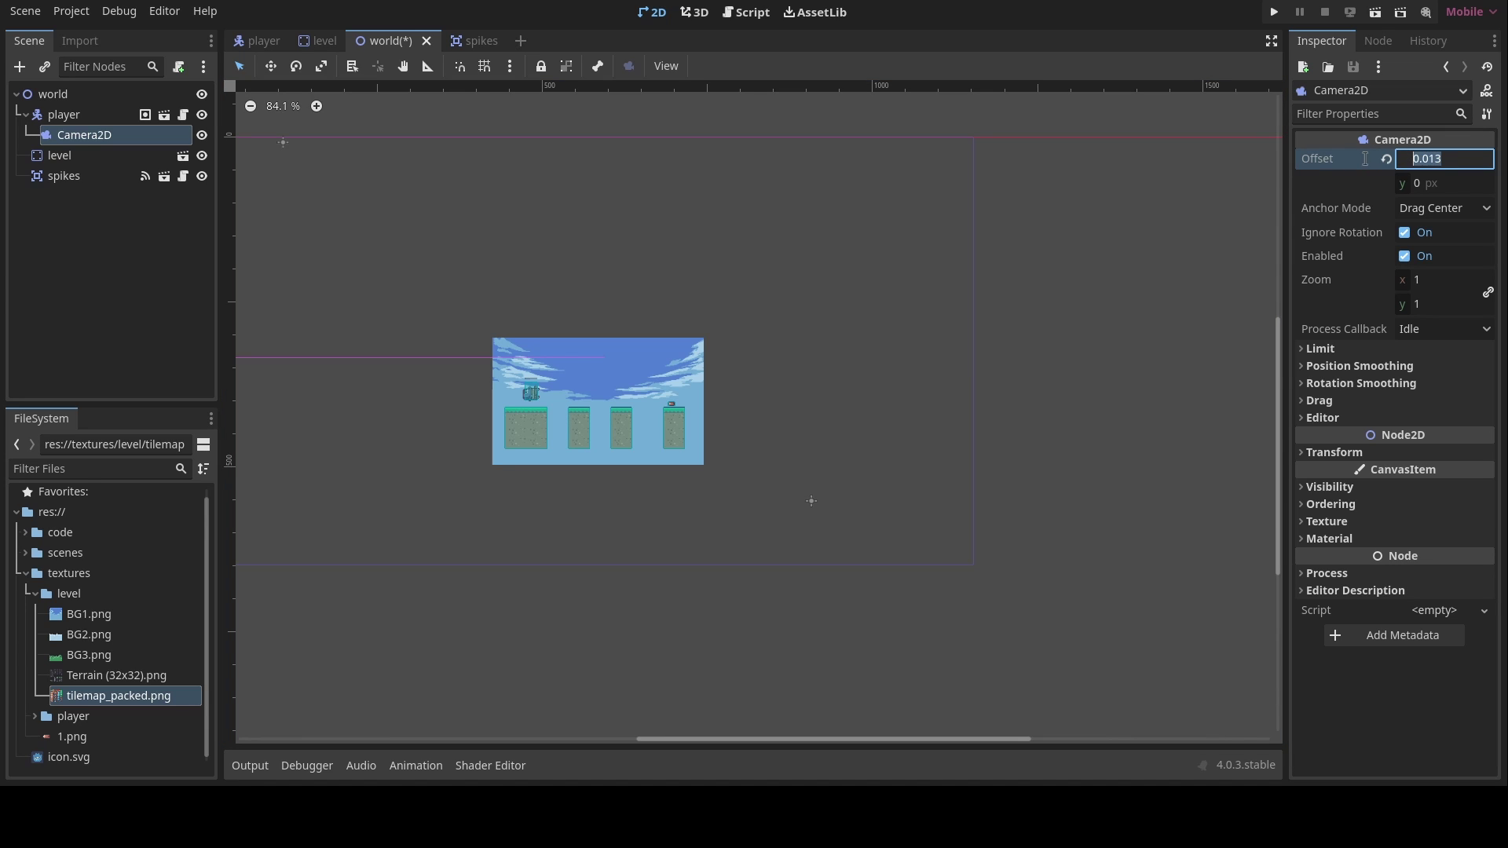
type("100")
key("Return")
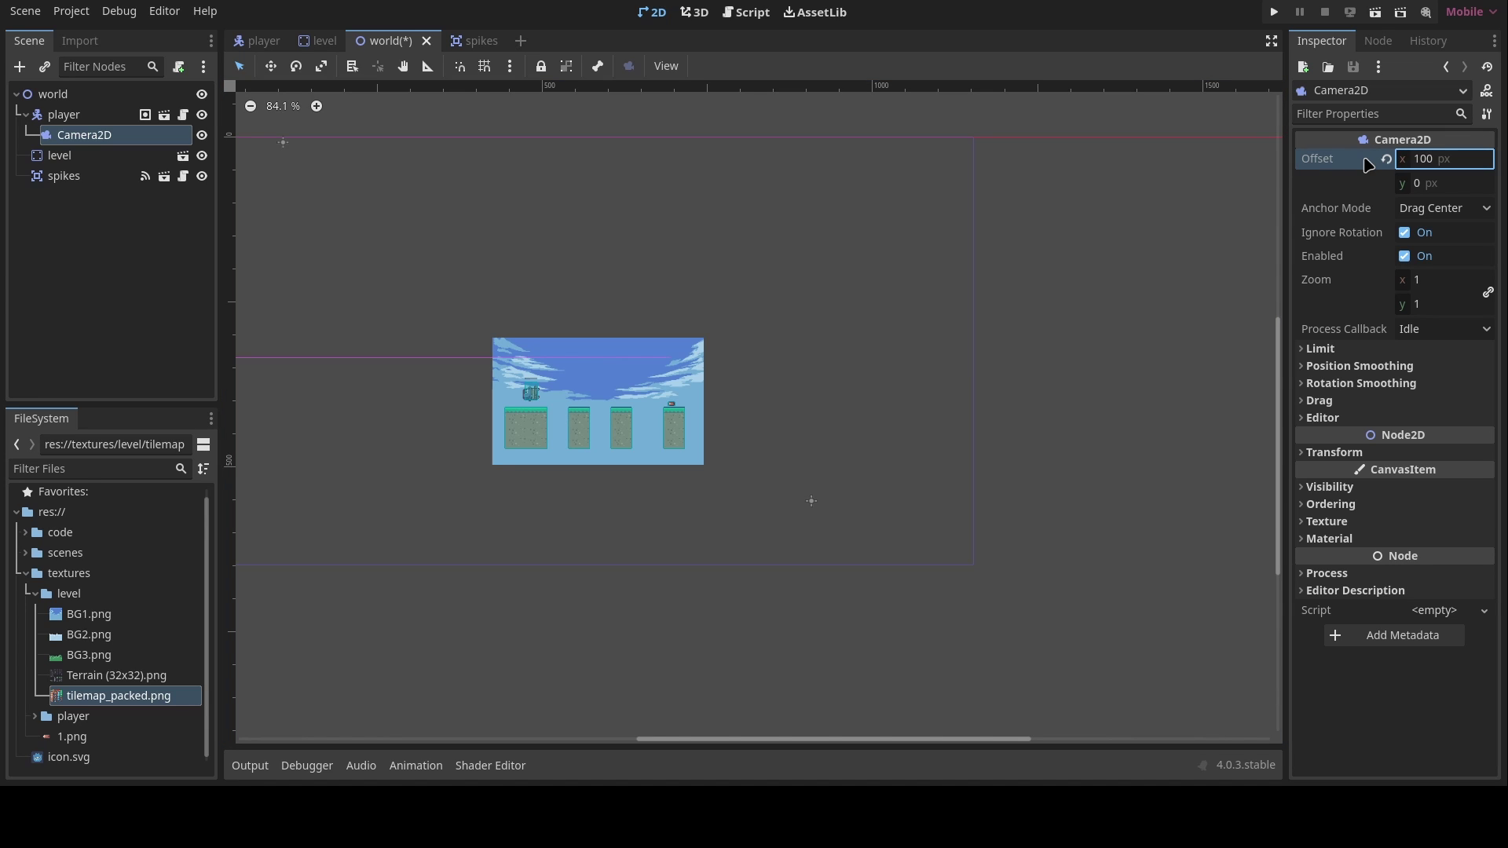
Step: Increase the Camera2D's horizontal offset to 500 px to shift its frame over the level
middle_click_drag(808, 311, 1051, 356)
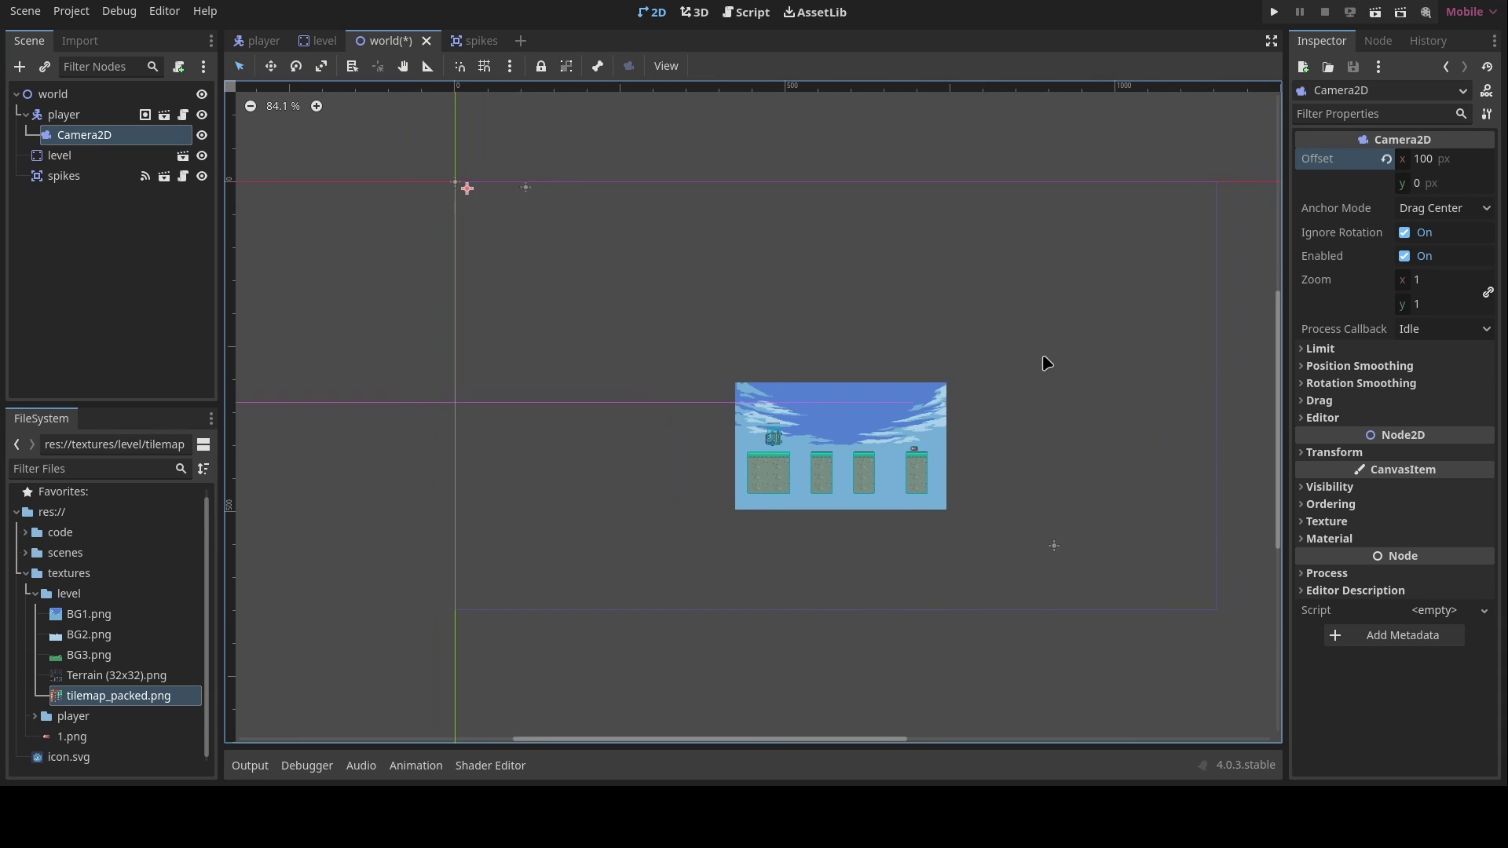
scroll(890, 353, "down", 6)
scroll(864, 416, "up", 3)
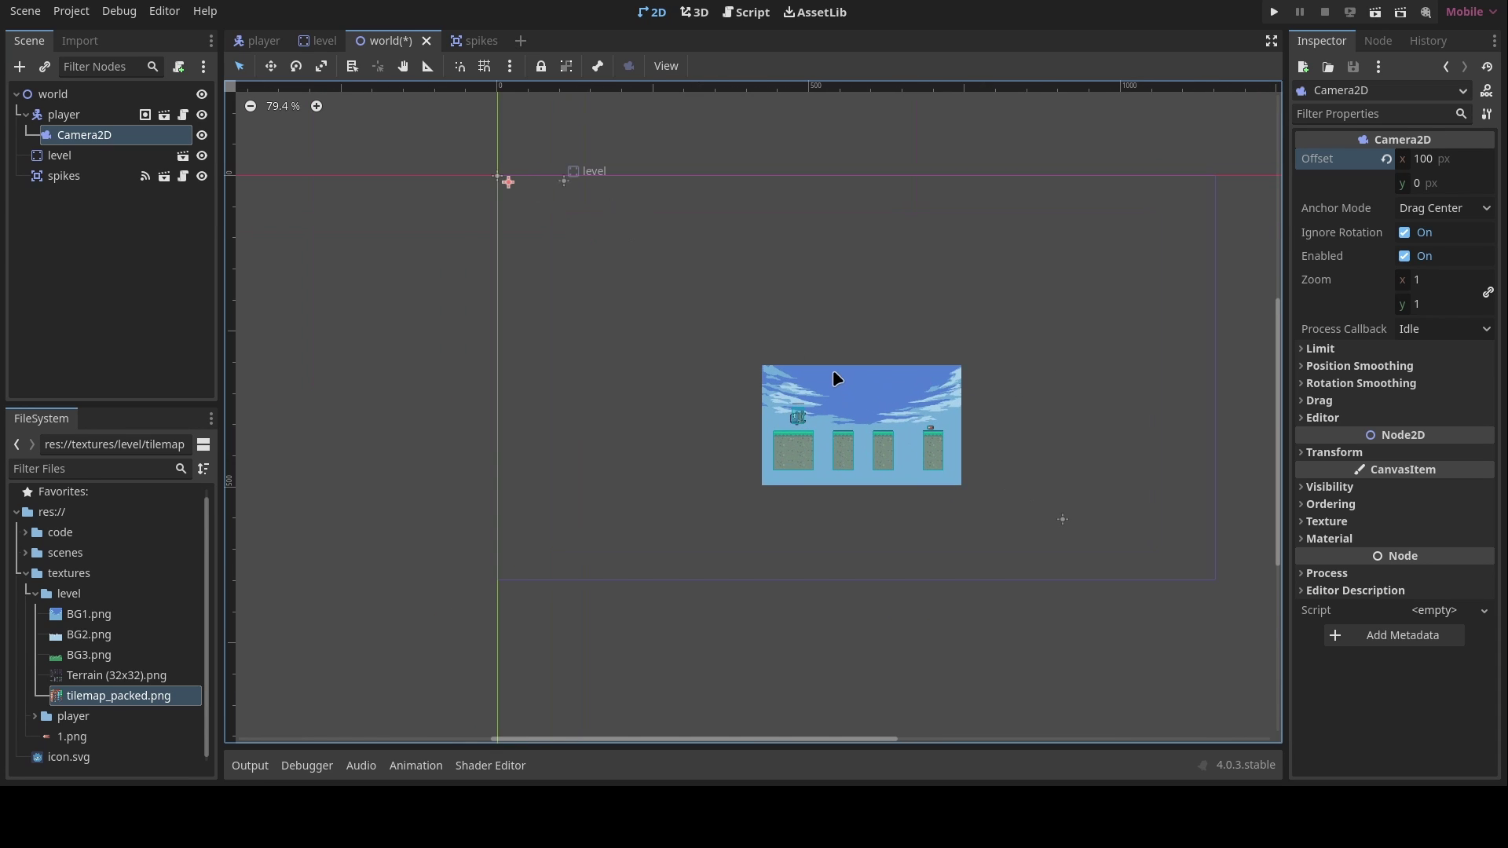
scroll(933, 255, "up", 1)
middle_click_drag(938, 205, 894, 380)
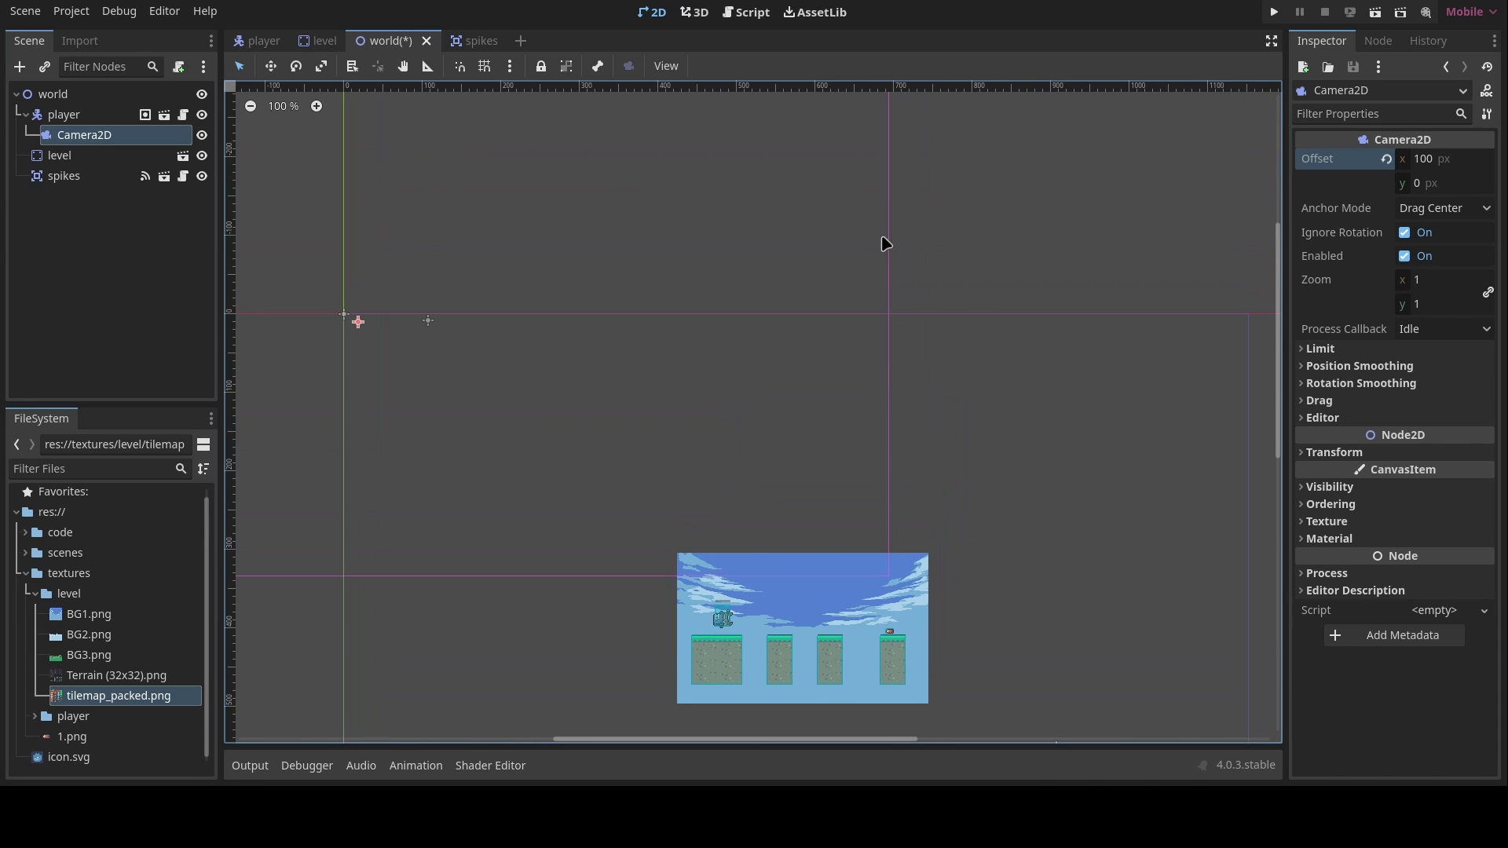
middle_click_drag(895, 288, 903, 315)
scroll(950, 286, "down", 4)
scroll(784, 394, "down", 1)
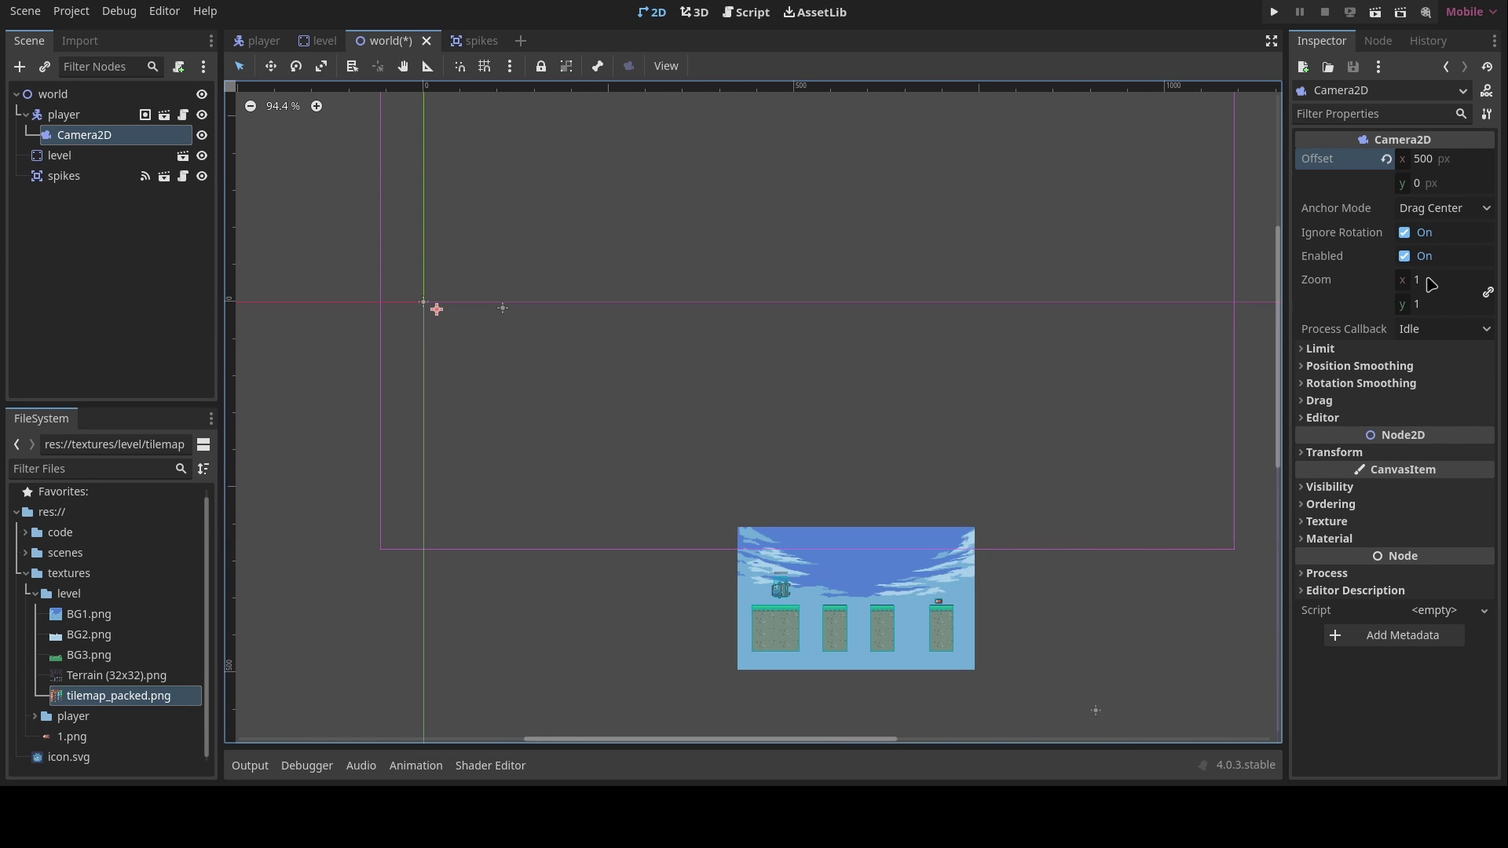
Step: Set the Camera2D's zoom to 2.5 on both axes
left_click(1430, 280)
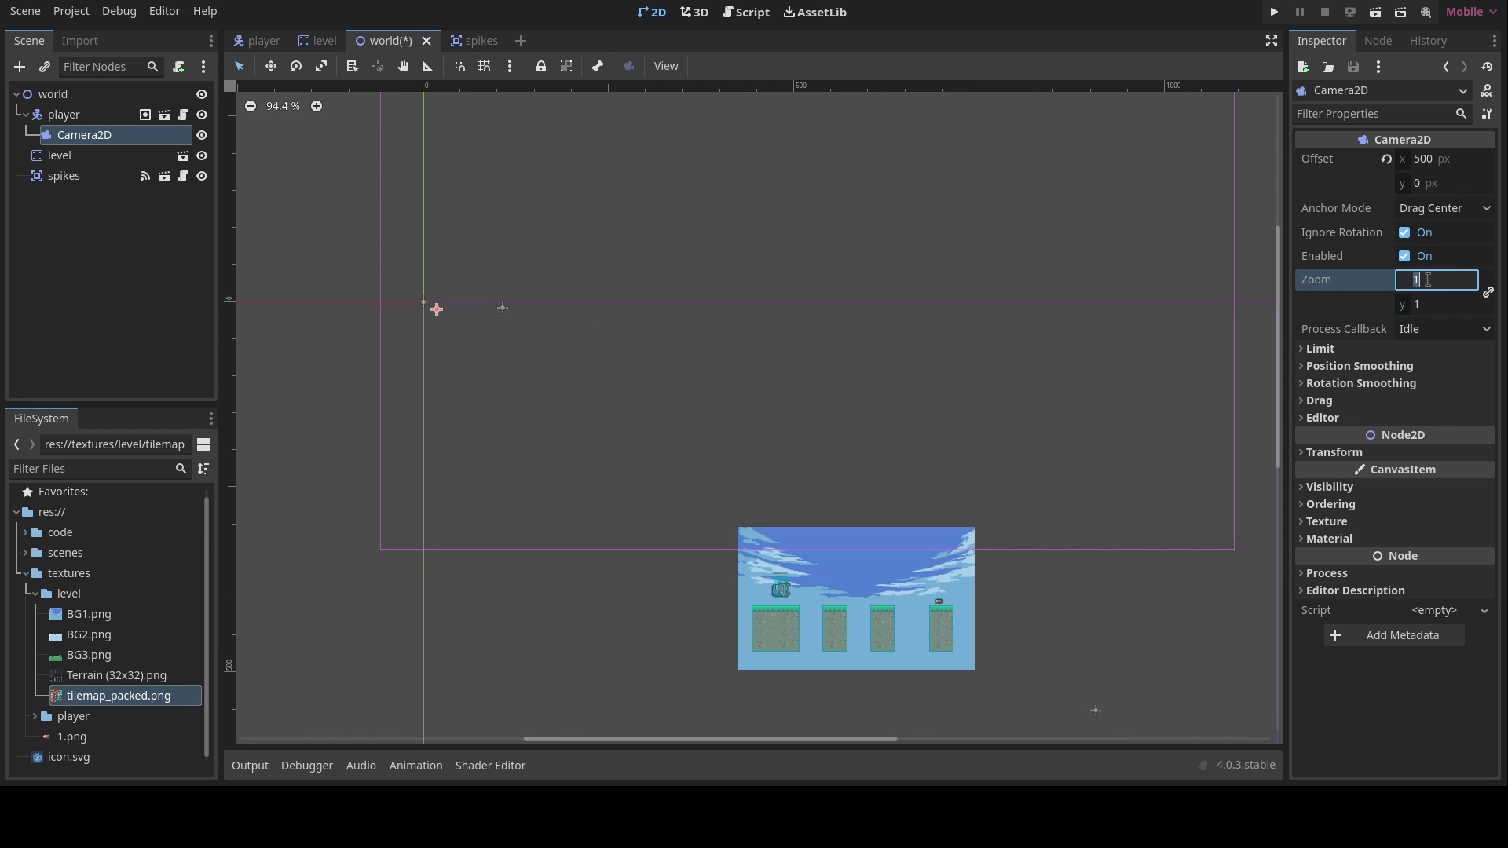
type("2.5")
key("Return")
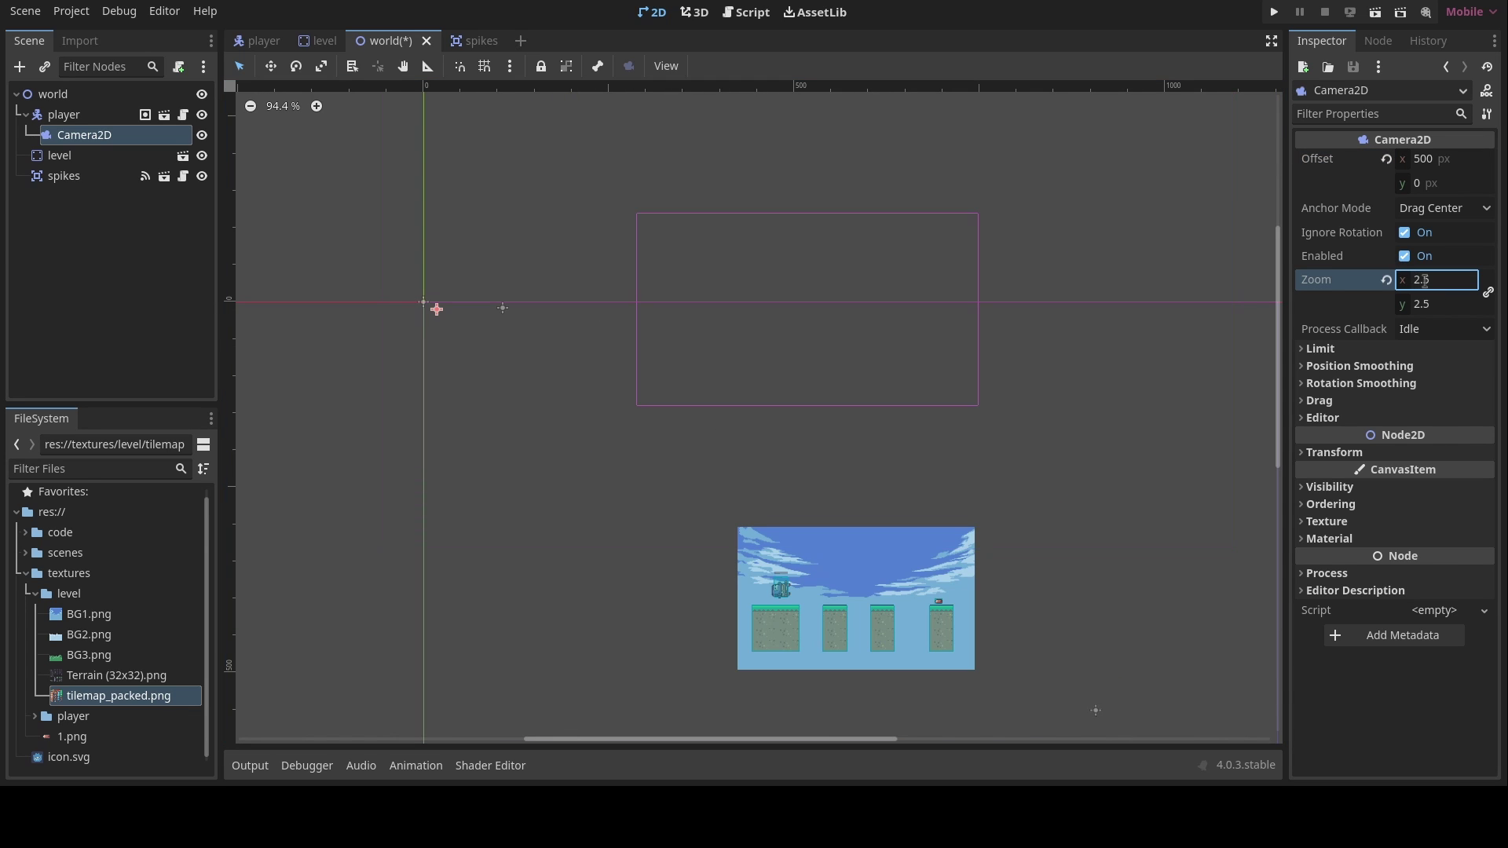
Step: Set the Camera2D's vertical offset to 500 px to lower its frame toward the level
scroll(882, 397, "down", 2)
scroll(824, 260, "up", 2)
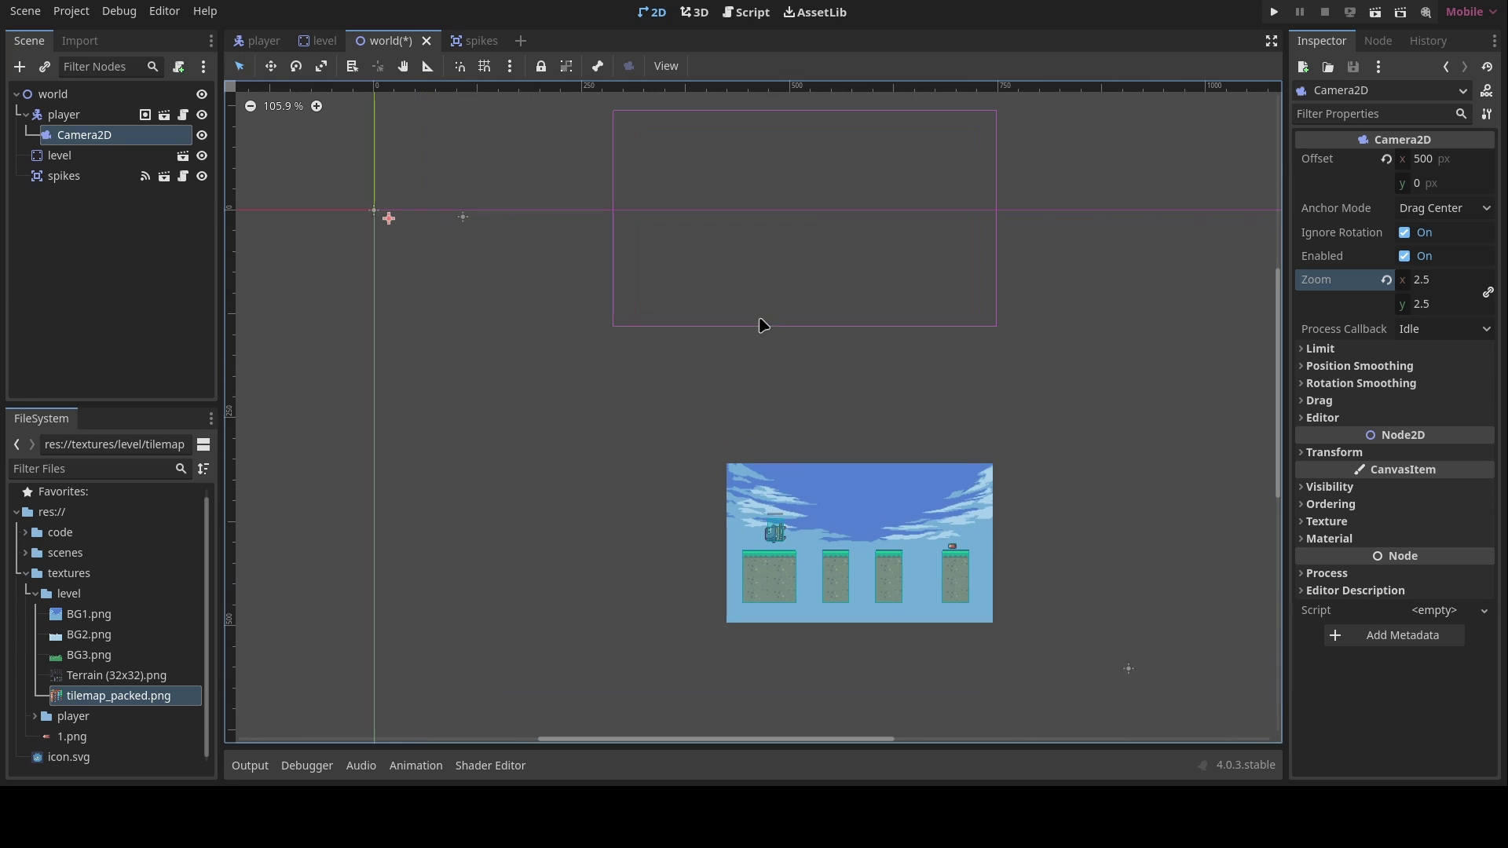
middle_click_drag(862, 369, 864, 303)
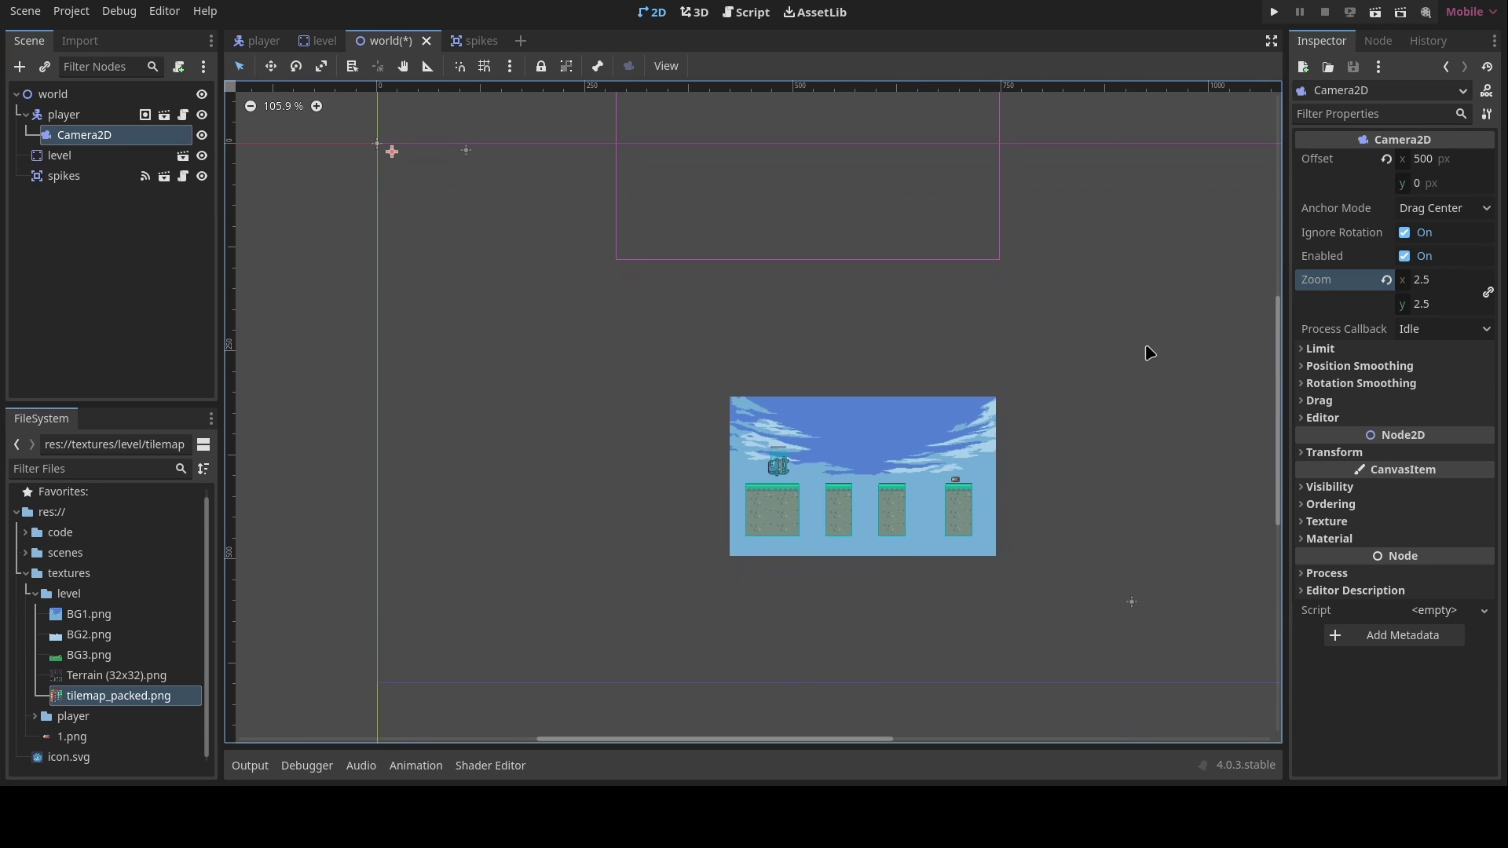
left_click(1452, 182)
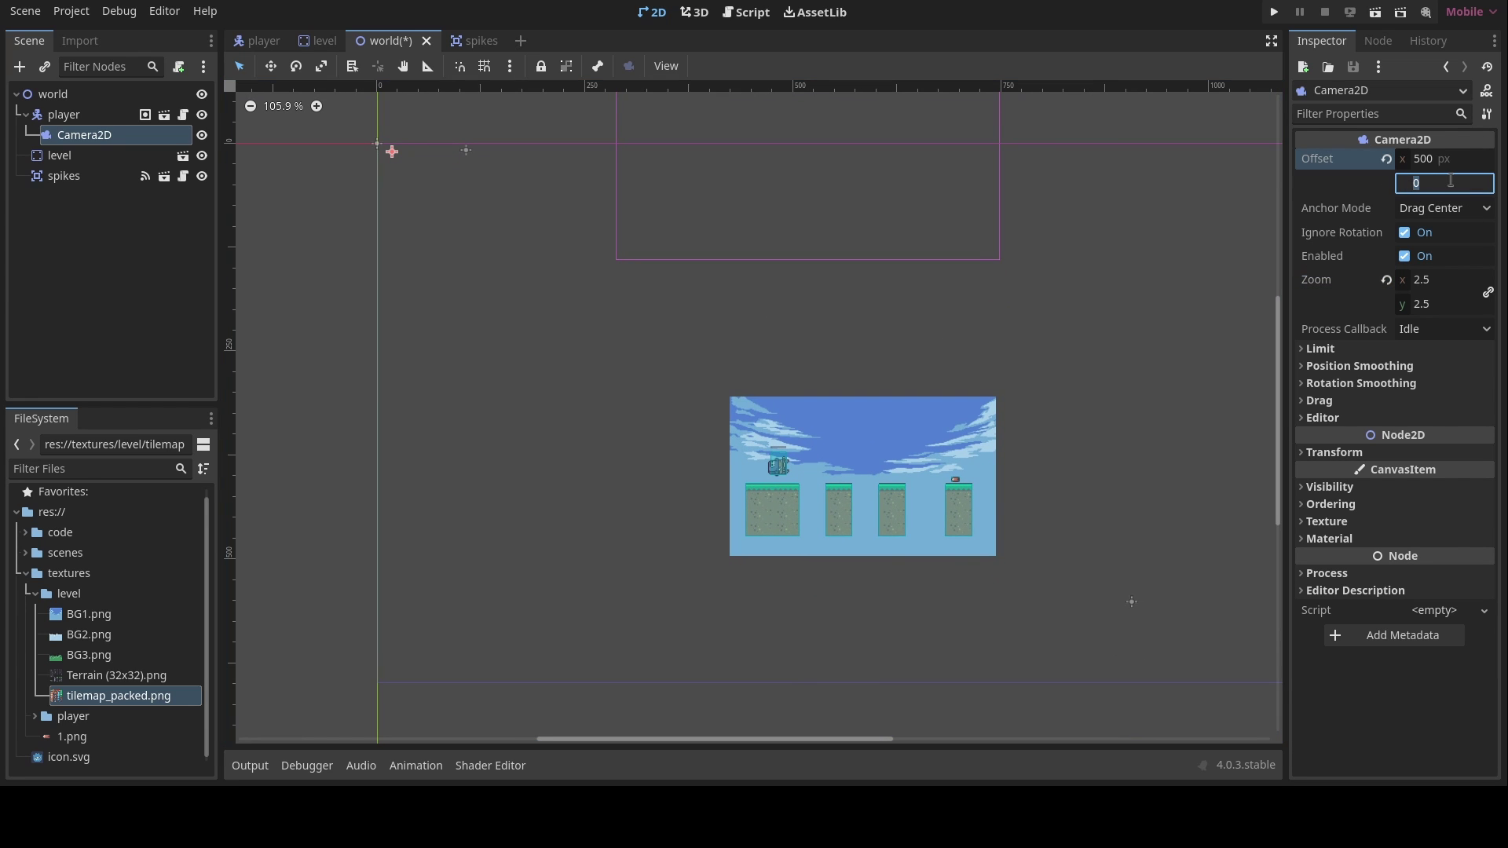
type("500")
key("Return")
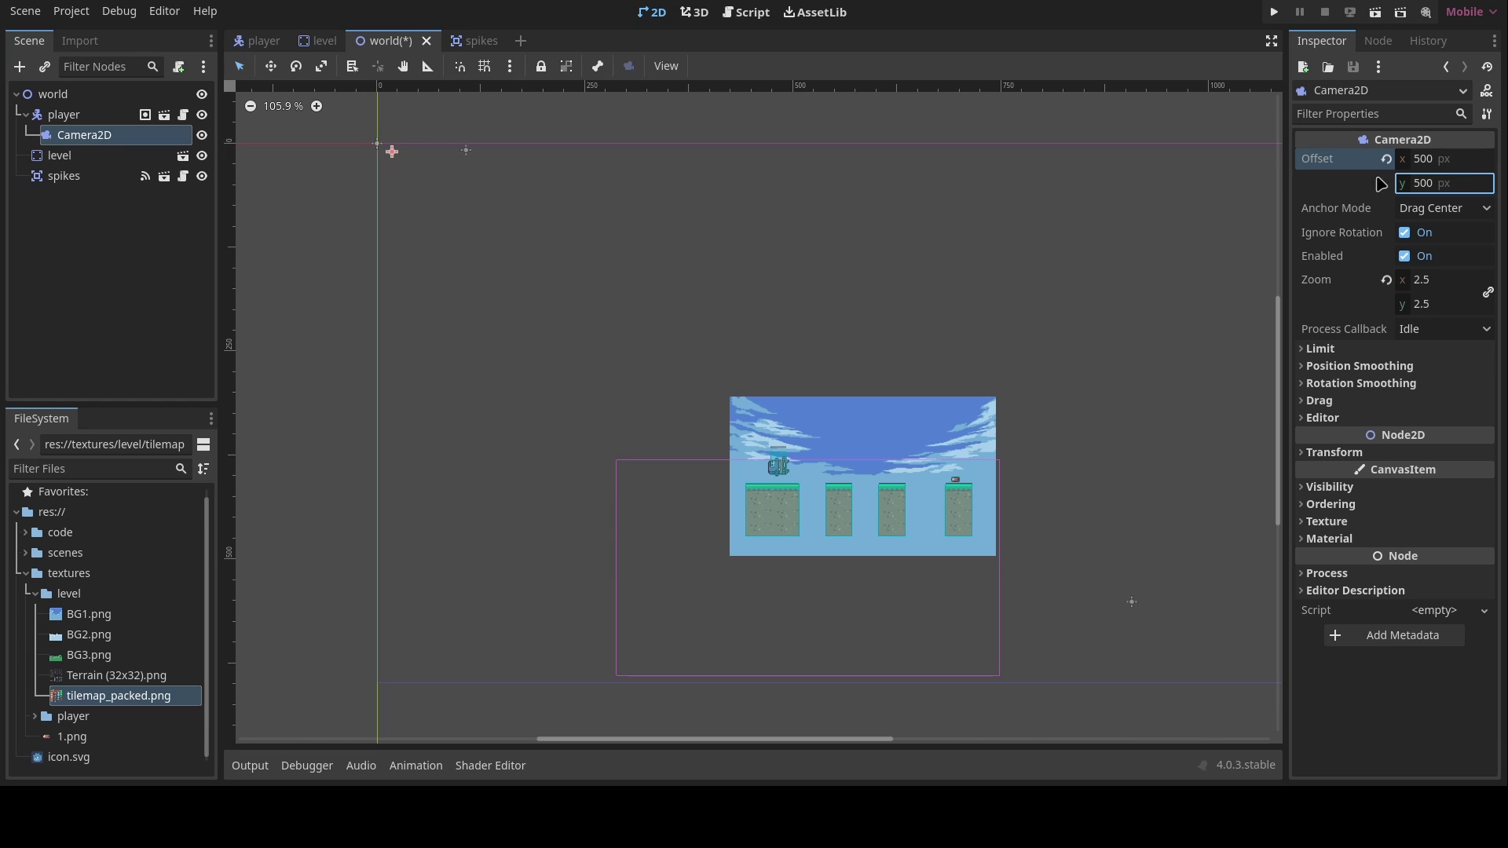
Step: Frame the player with the Camera2D using an offset of 468.642 by 377.23 px and a zoom of 10 on both axes
scroll(801, 424, "up", 5)
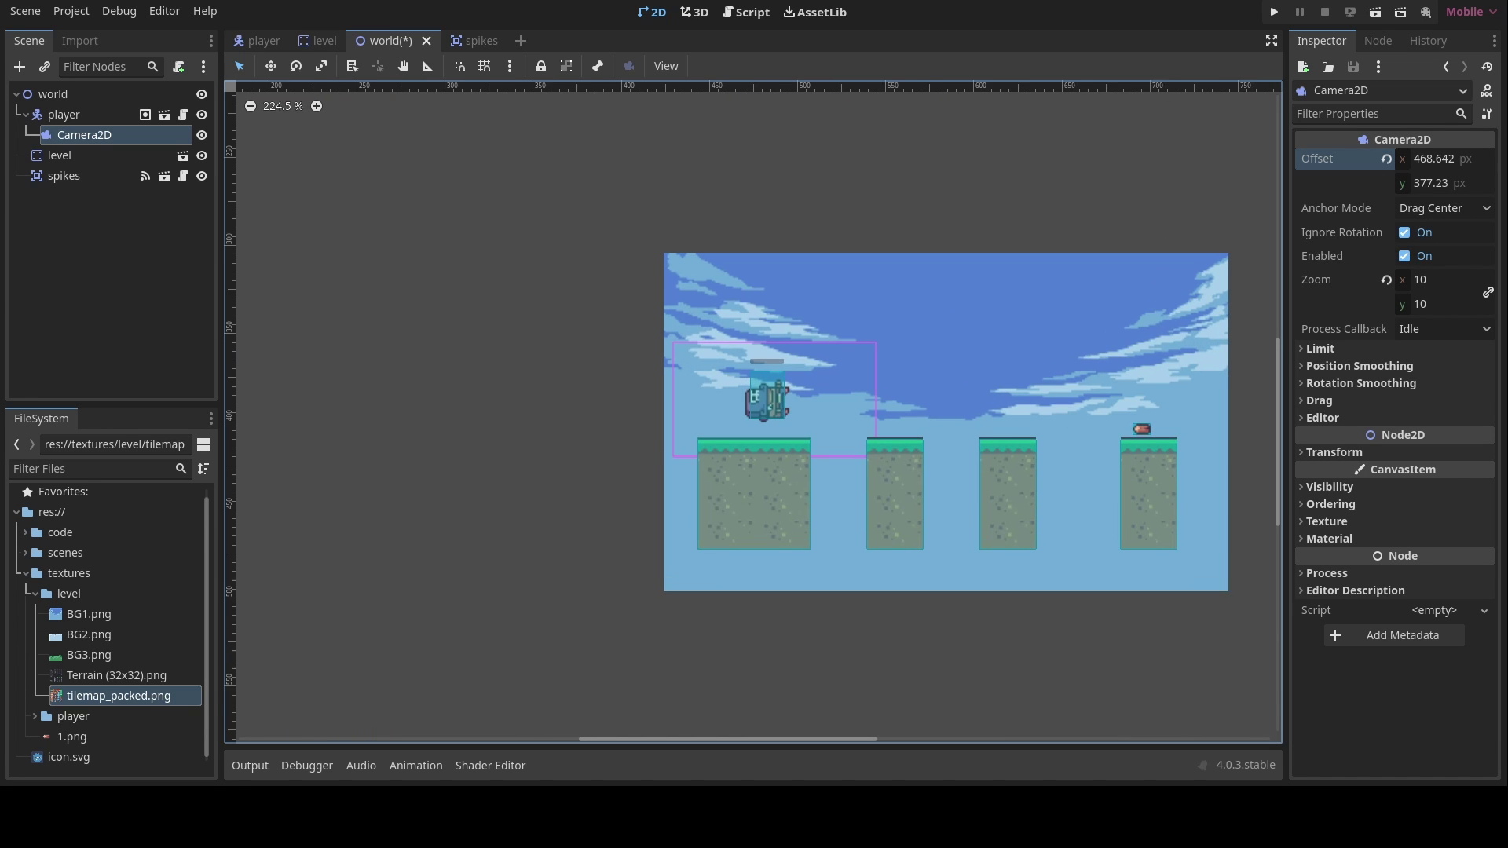
scroll(796, 399, "up", 1)
middle_click_drag(817, 437, 738, 430)
scroll(684, 375, "up", 12)
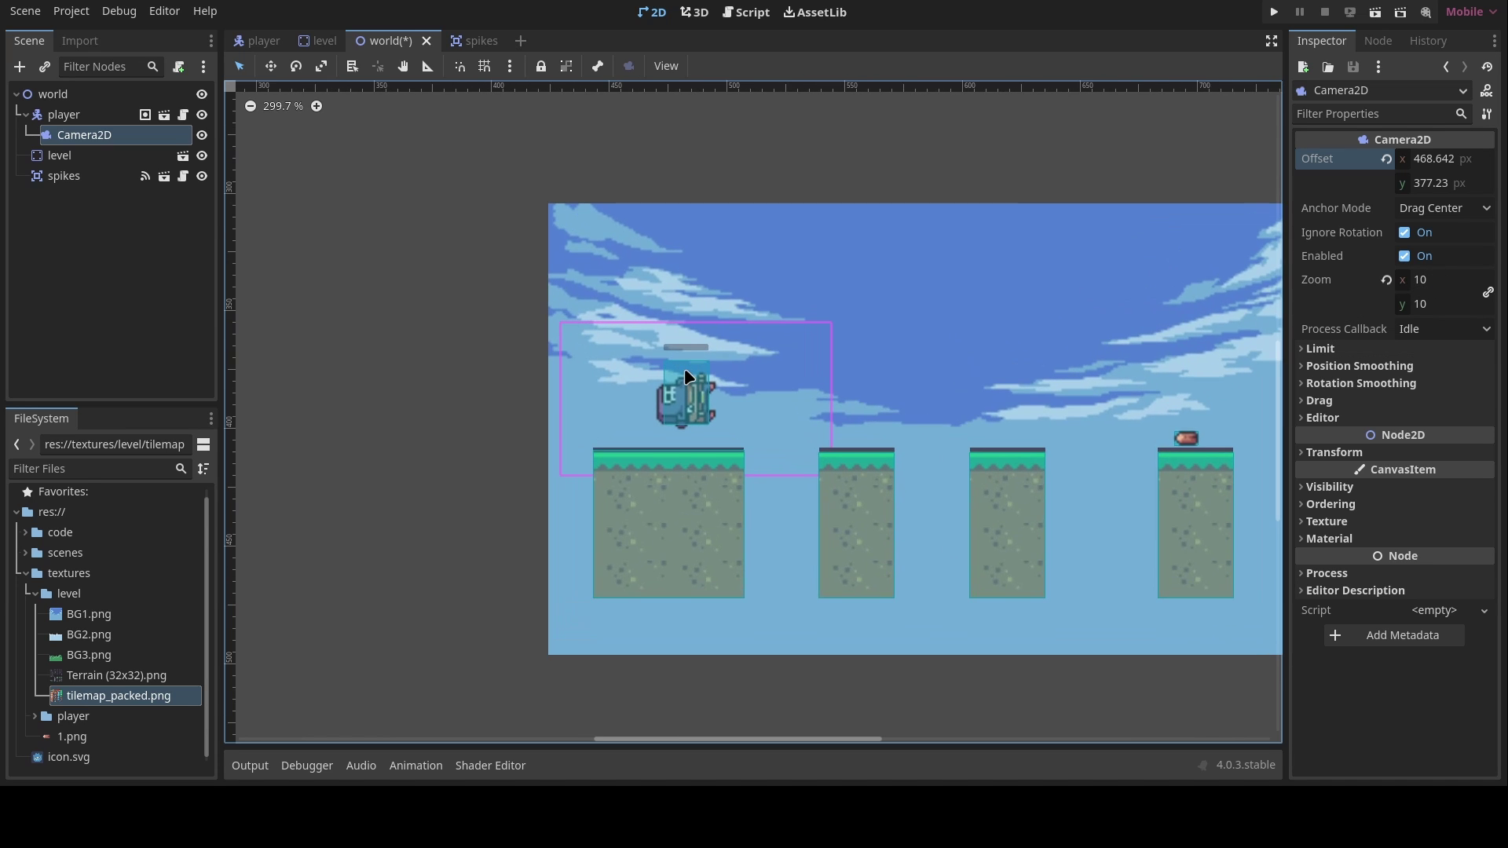
Step: Run the game and move and jump with the player to check the camera's framing, ending with the game stopped
scroll(695, 385, "up", 1)
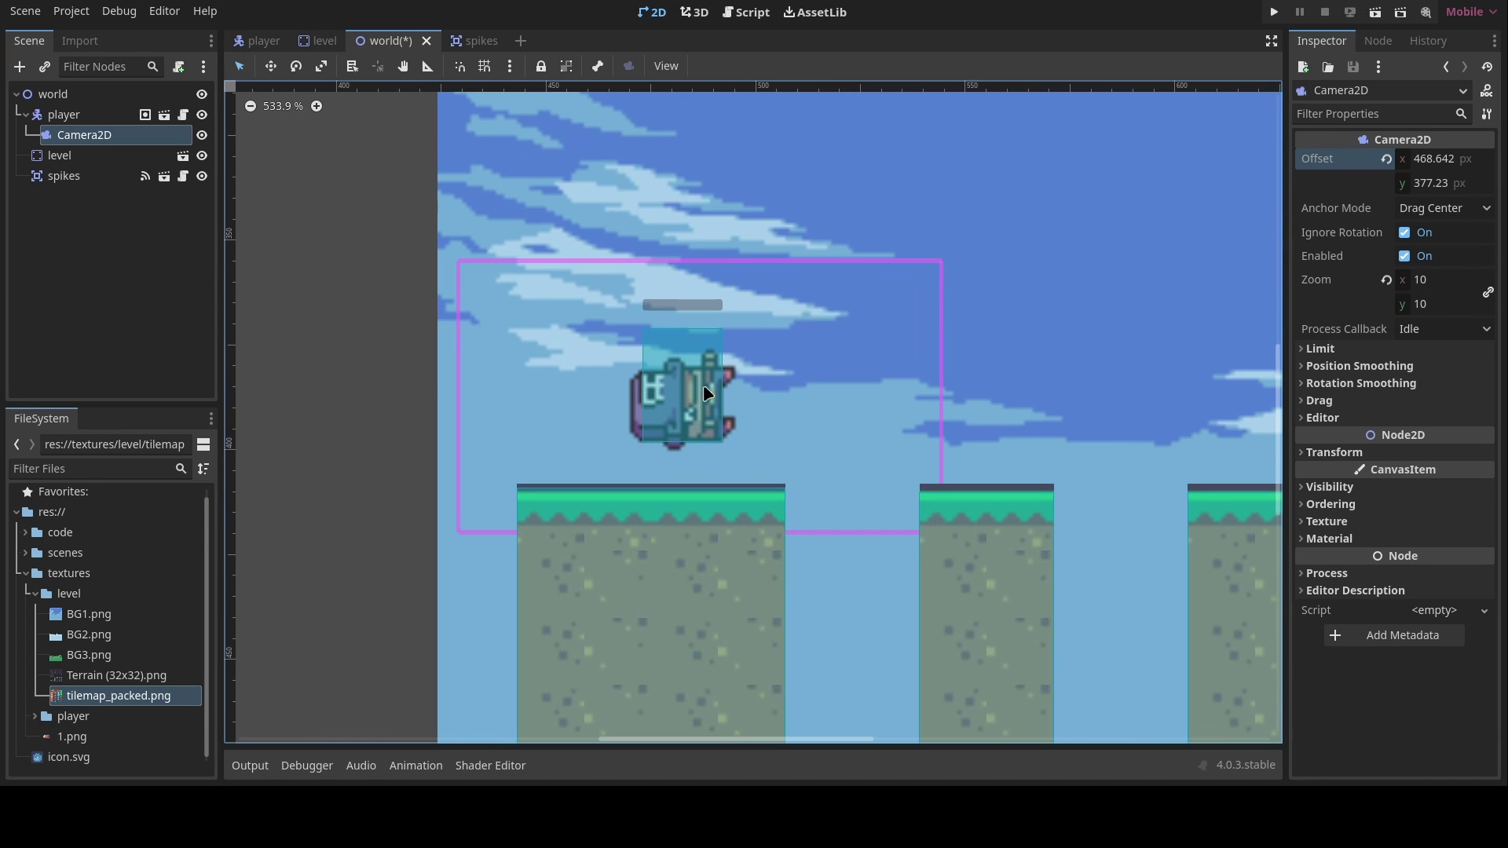
middle_click_drag(842, 408, 769, 396)
scroll(760, 398, "down", 3)
middle_click_drag(895, 402, 751, 381)
scroll(955, 370, "down", 3)
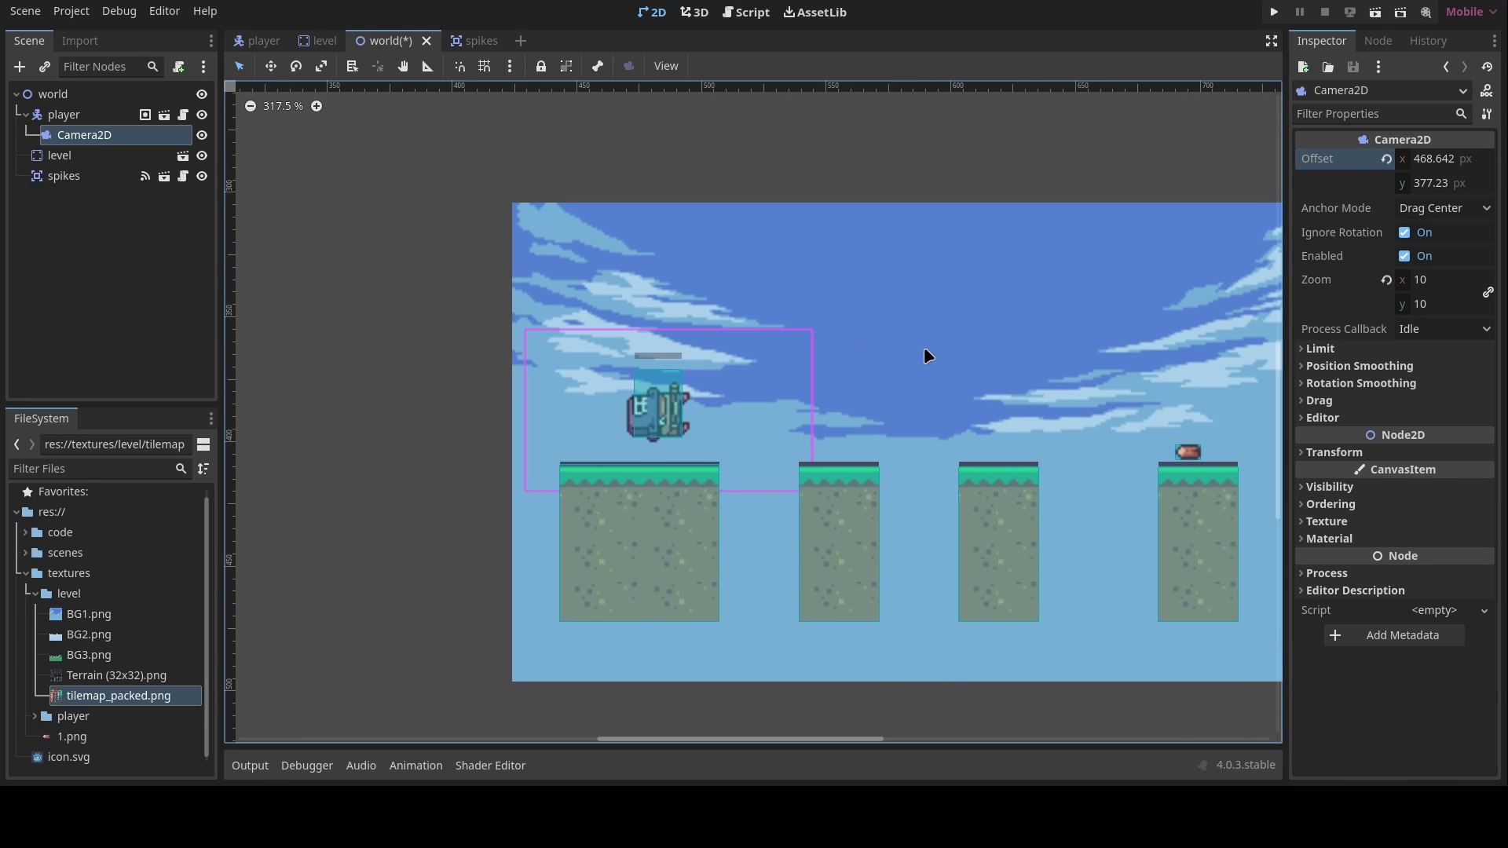
scroll(945, 303, "down", 1)
key("F5")
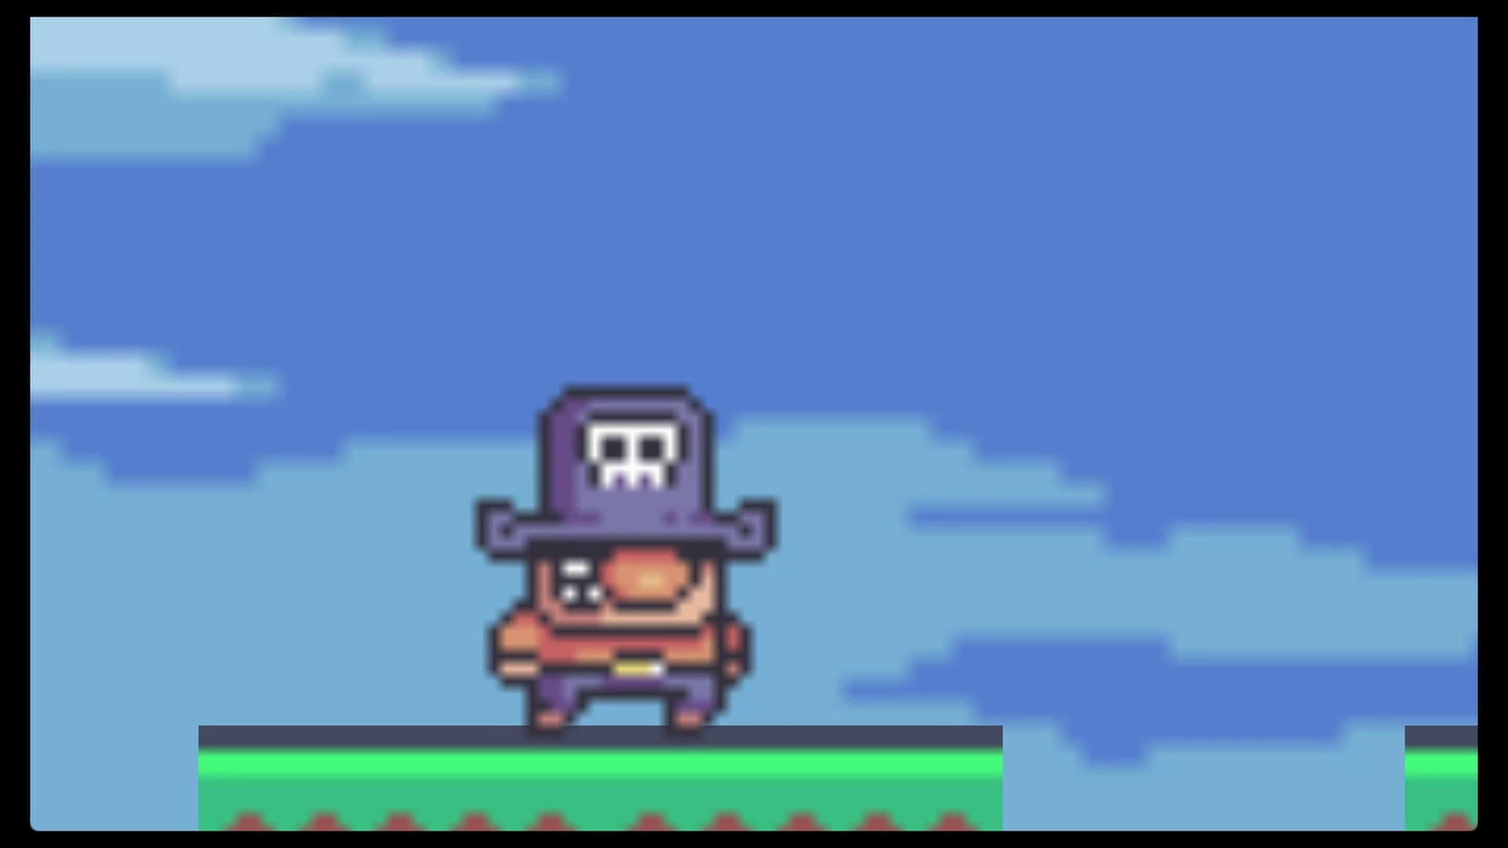
key("Right")
key("space")
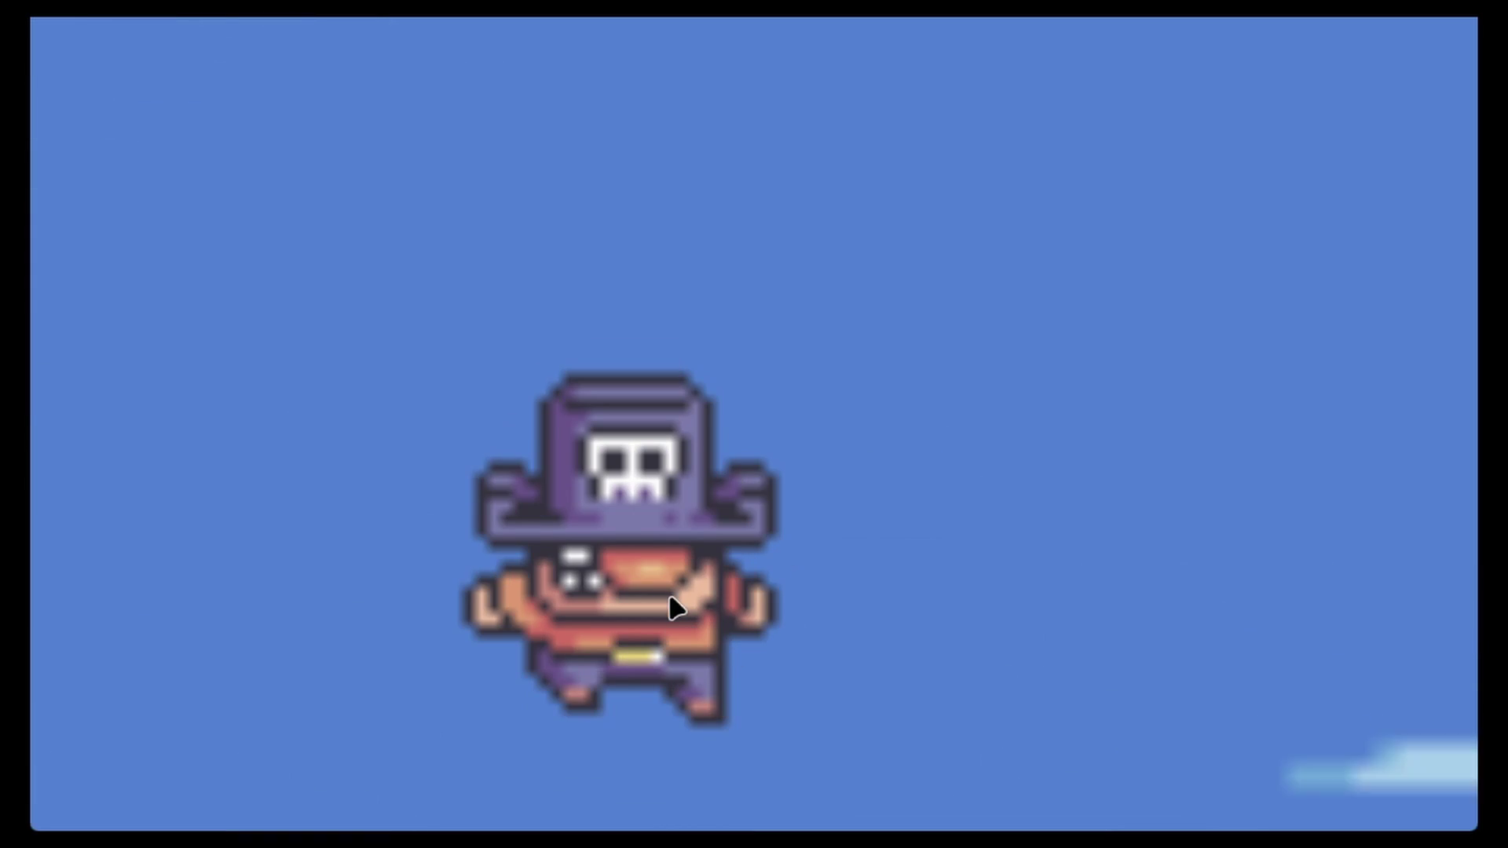
key("Left")
key("space")
key("Right")
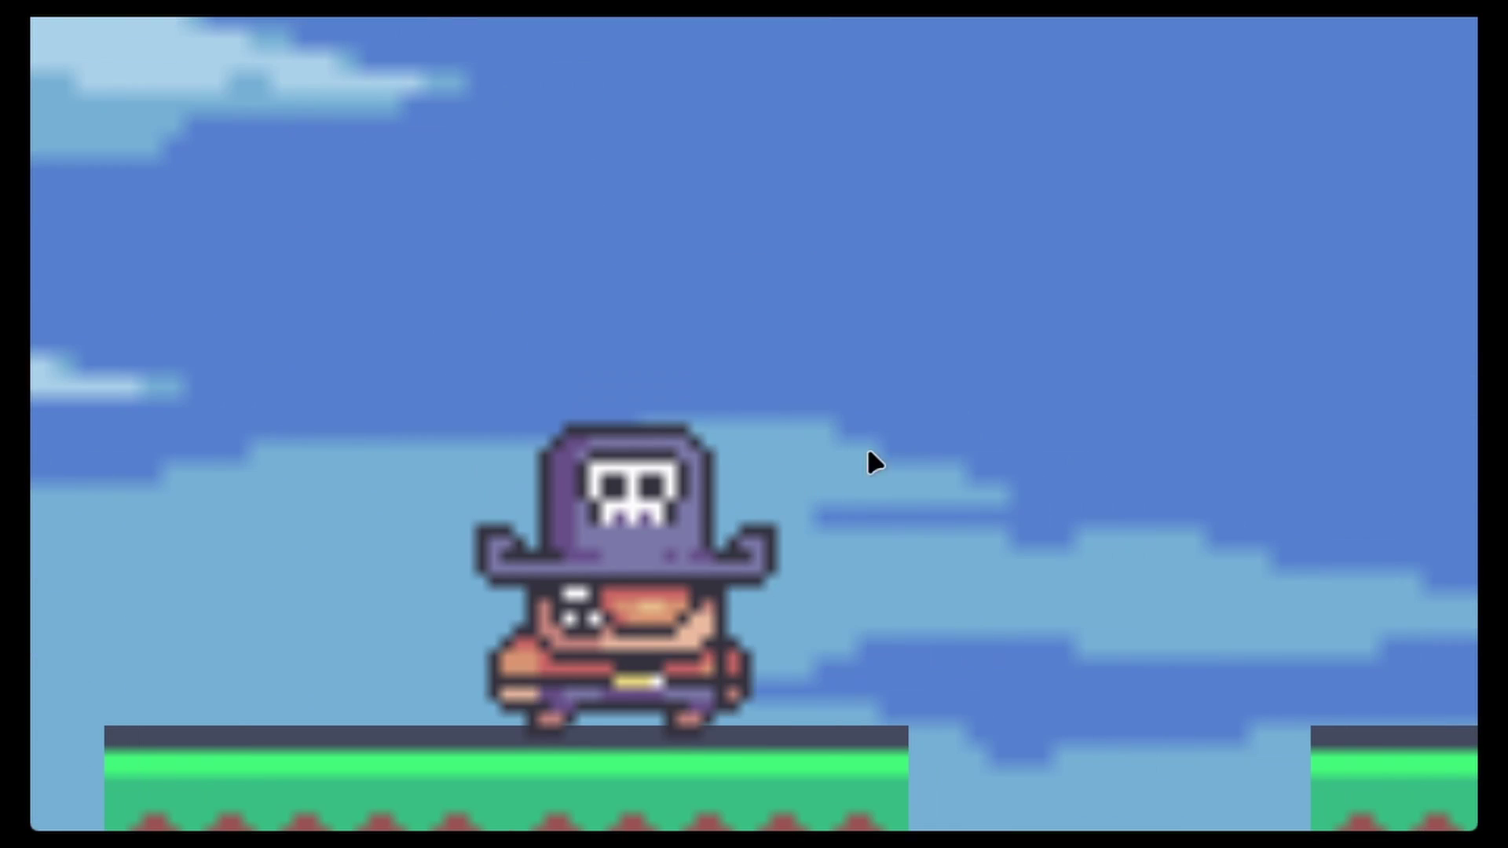
key("F8")
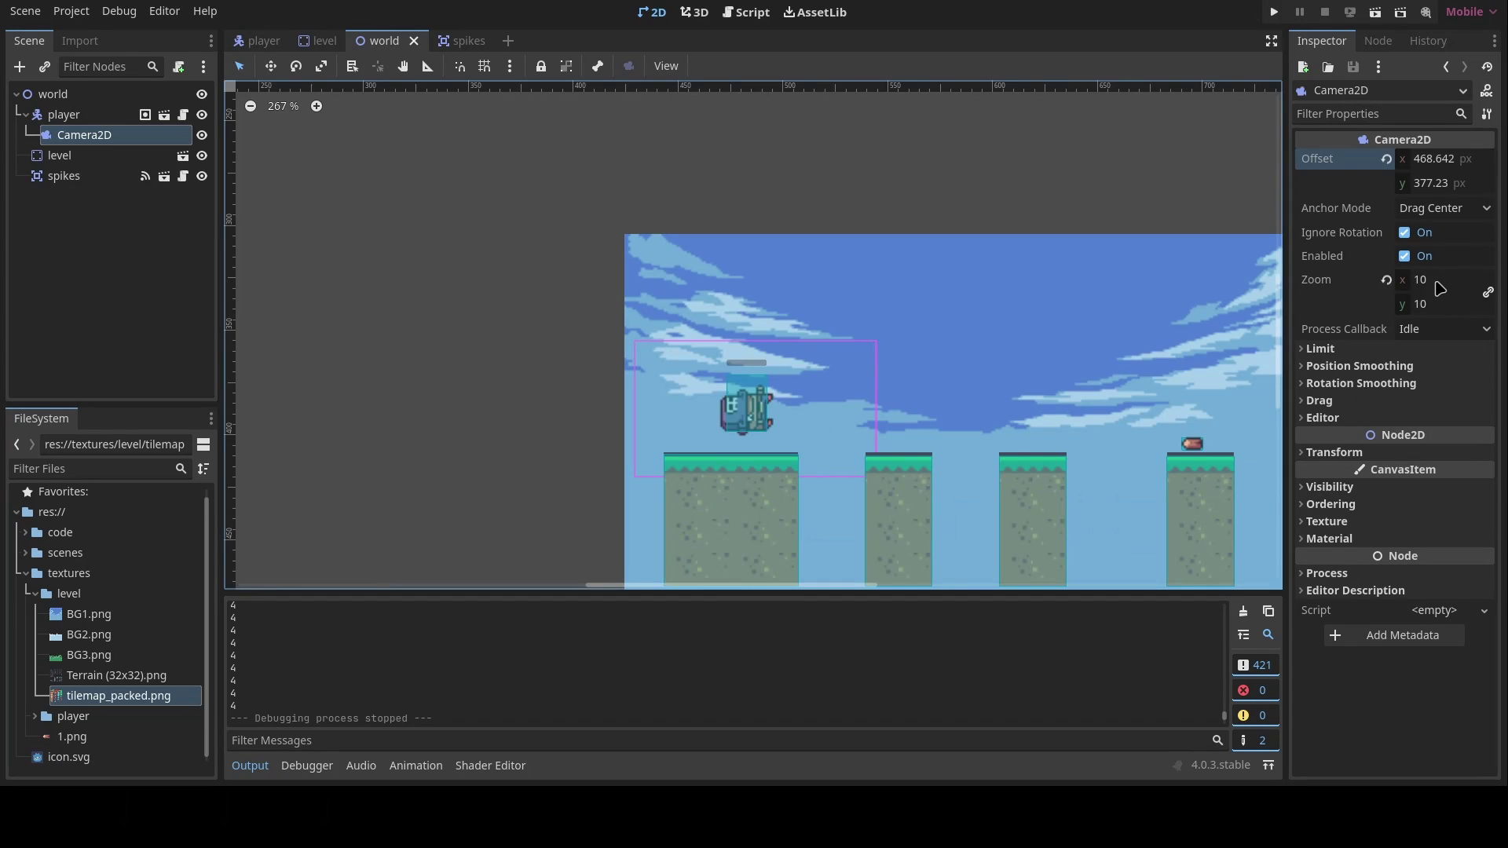
Step: Set the Camera2D's zoom to 4 on both axes
left_click(1438, 280)
type("4")
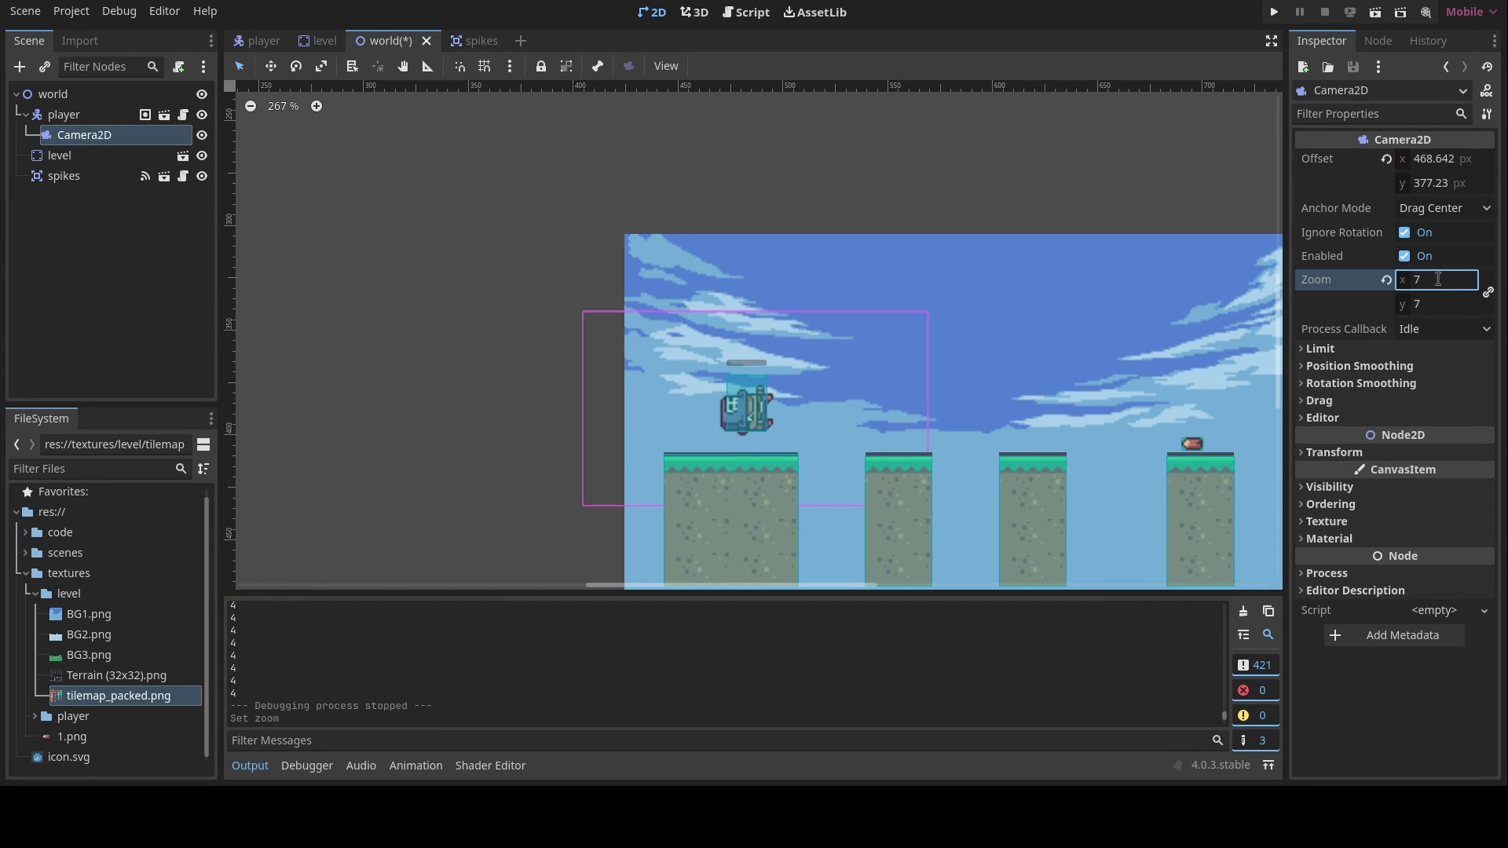
key("Return")
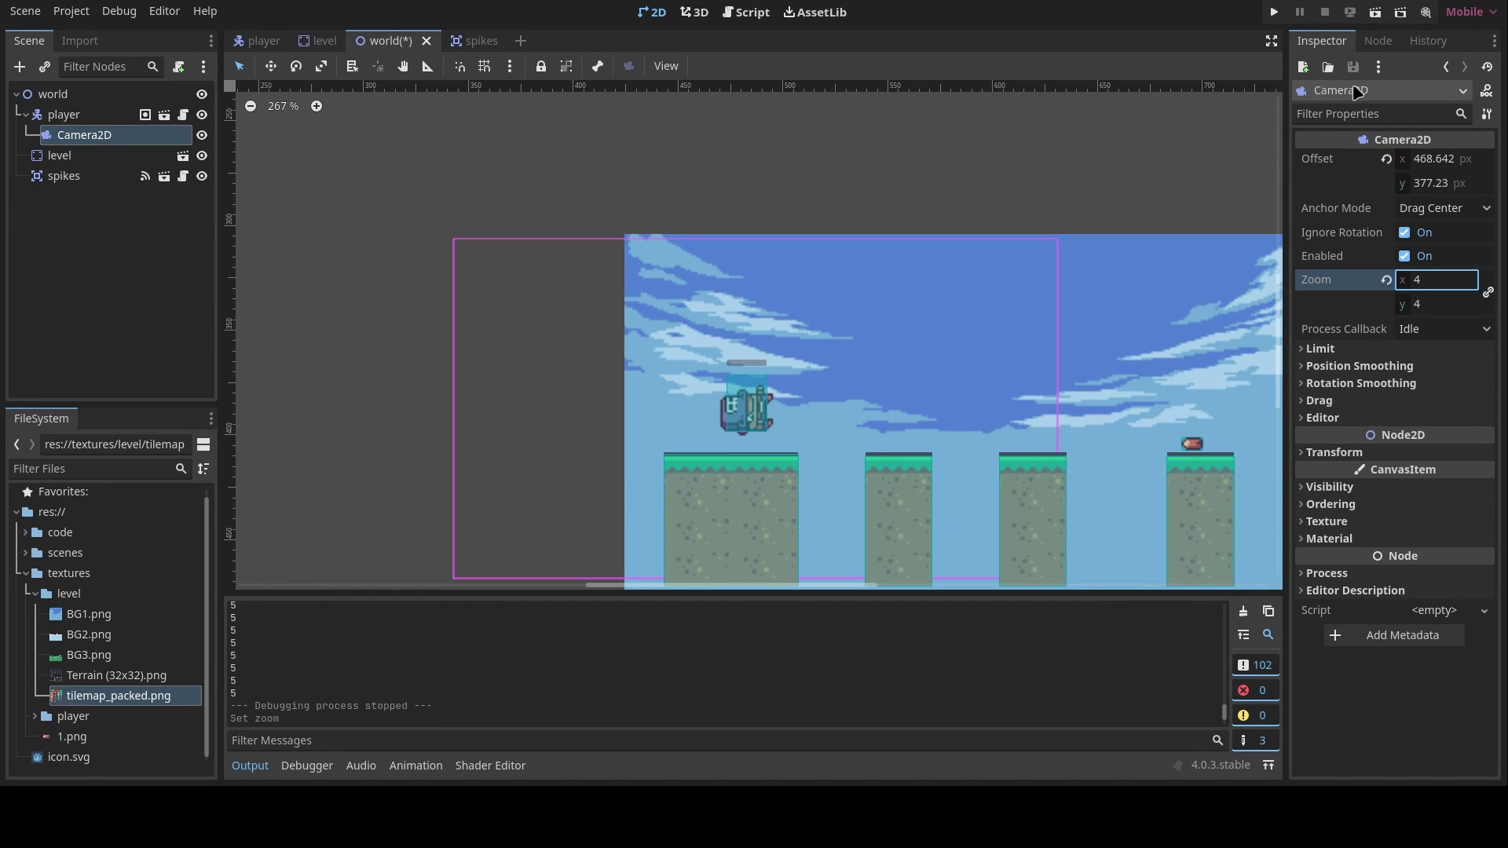
Step: Run the current scene and move and jump with the player to test the wider camera view, ending with the run stopped
left_click(1375, 12)
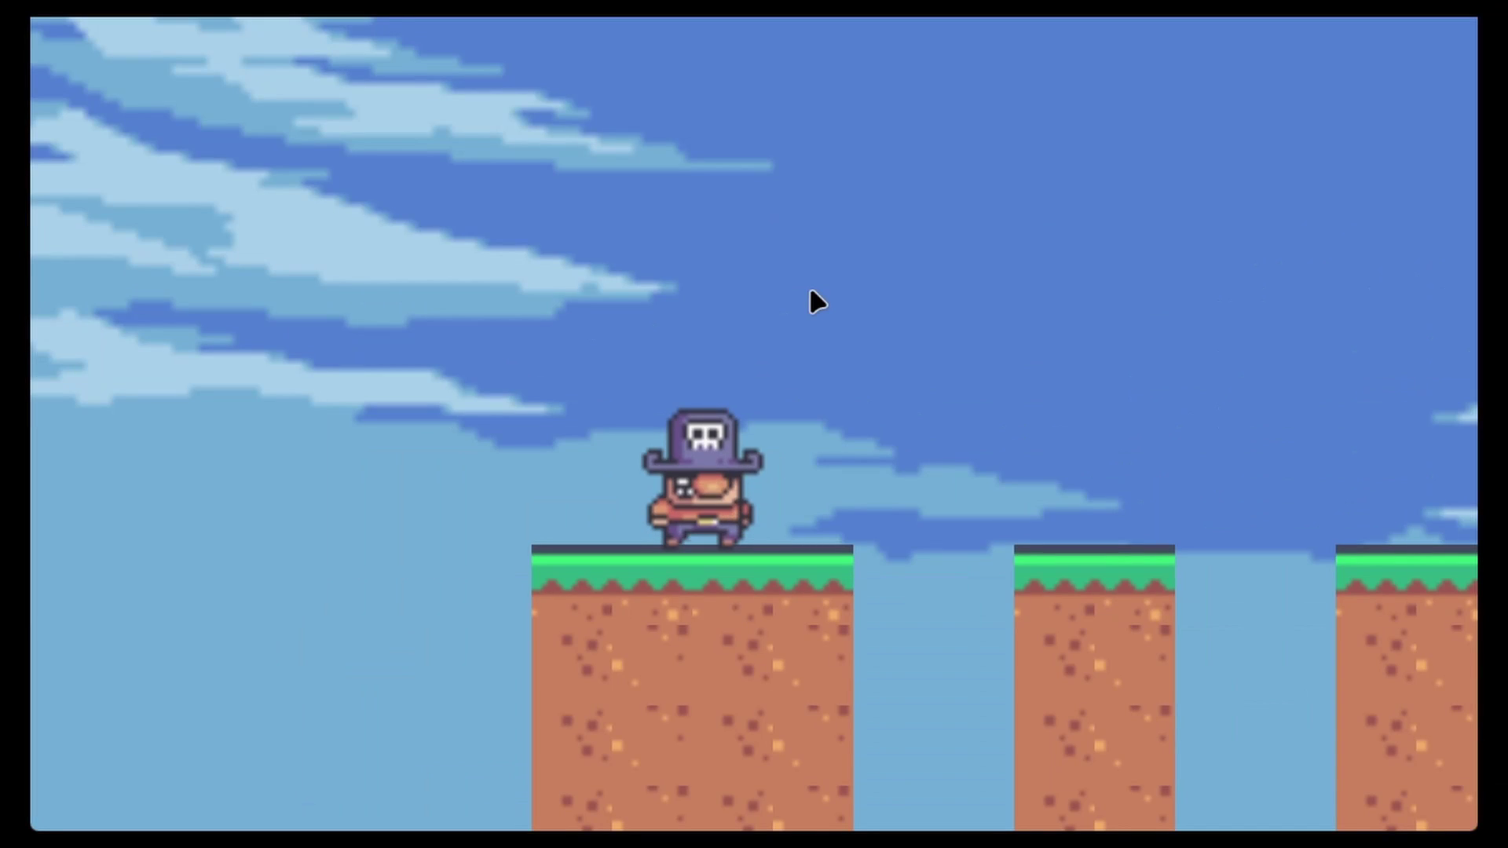
key("Right")
key("space")
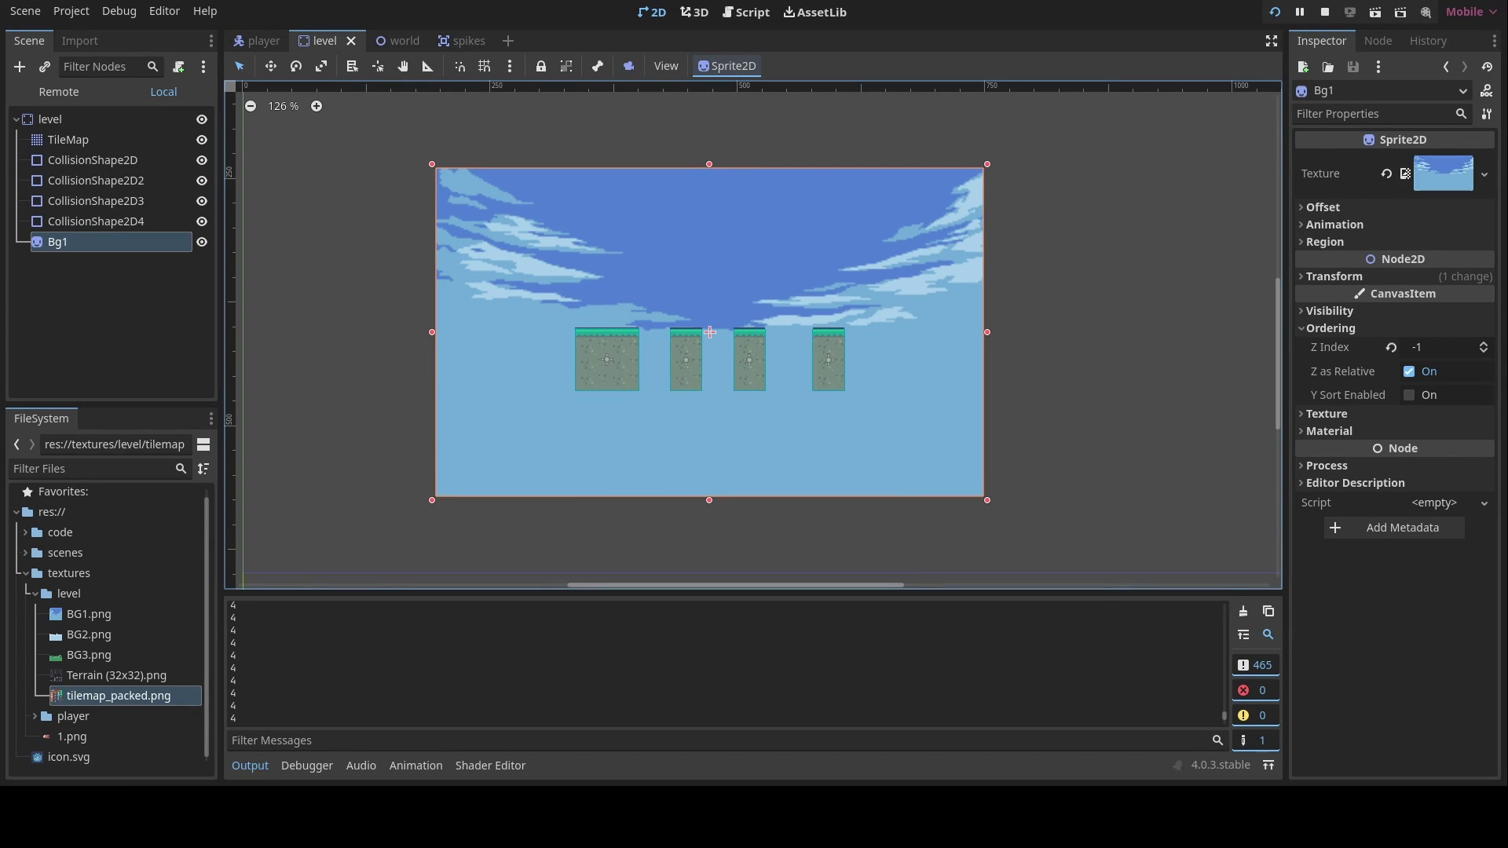
key("F8")
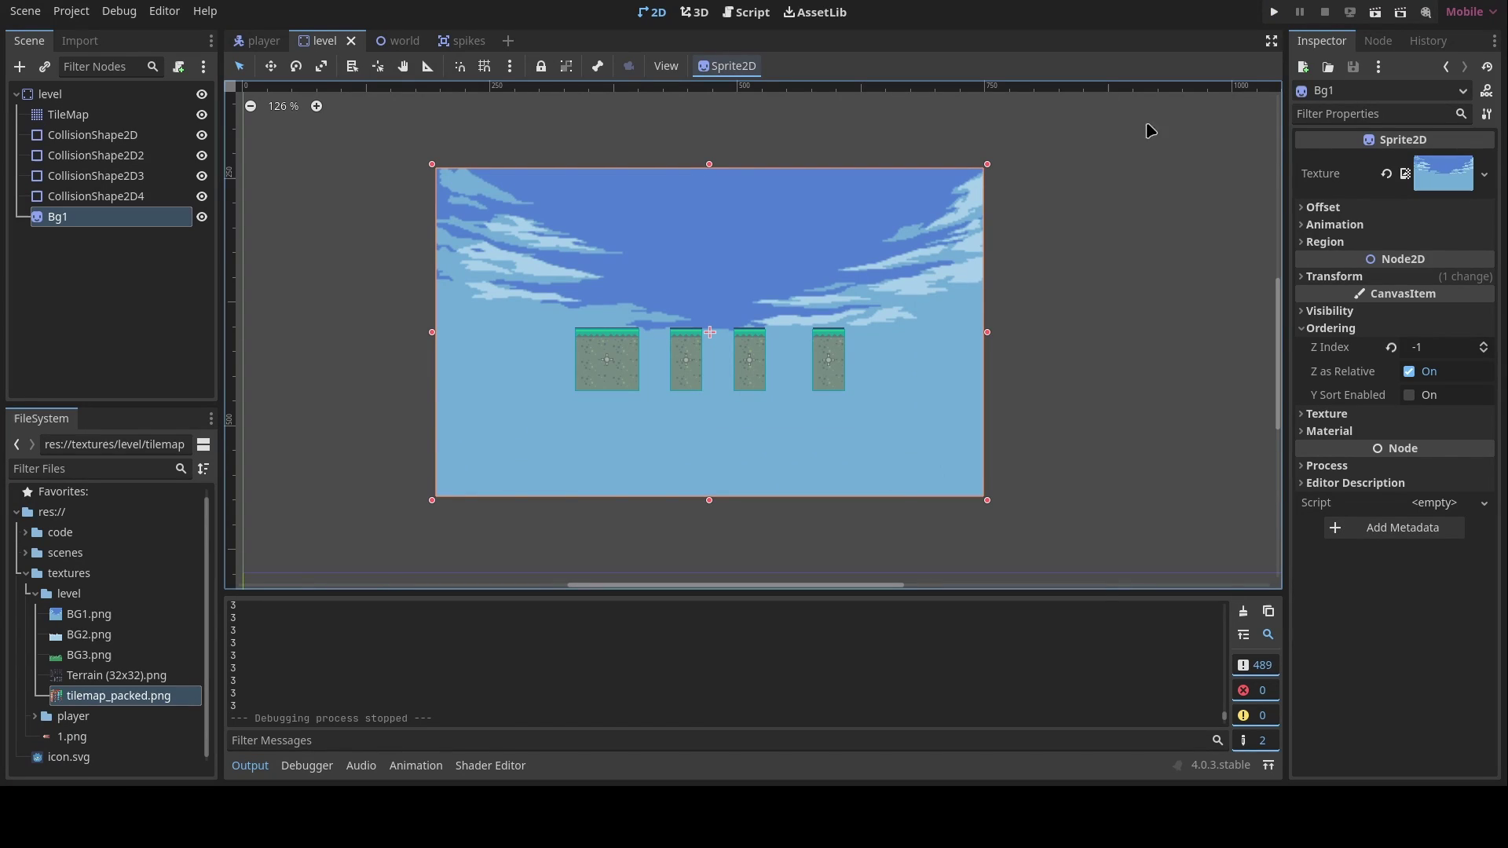
Step: Return to the world scene and examine the Camera2D's Drag and Limit settings
left_click(398, 40)
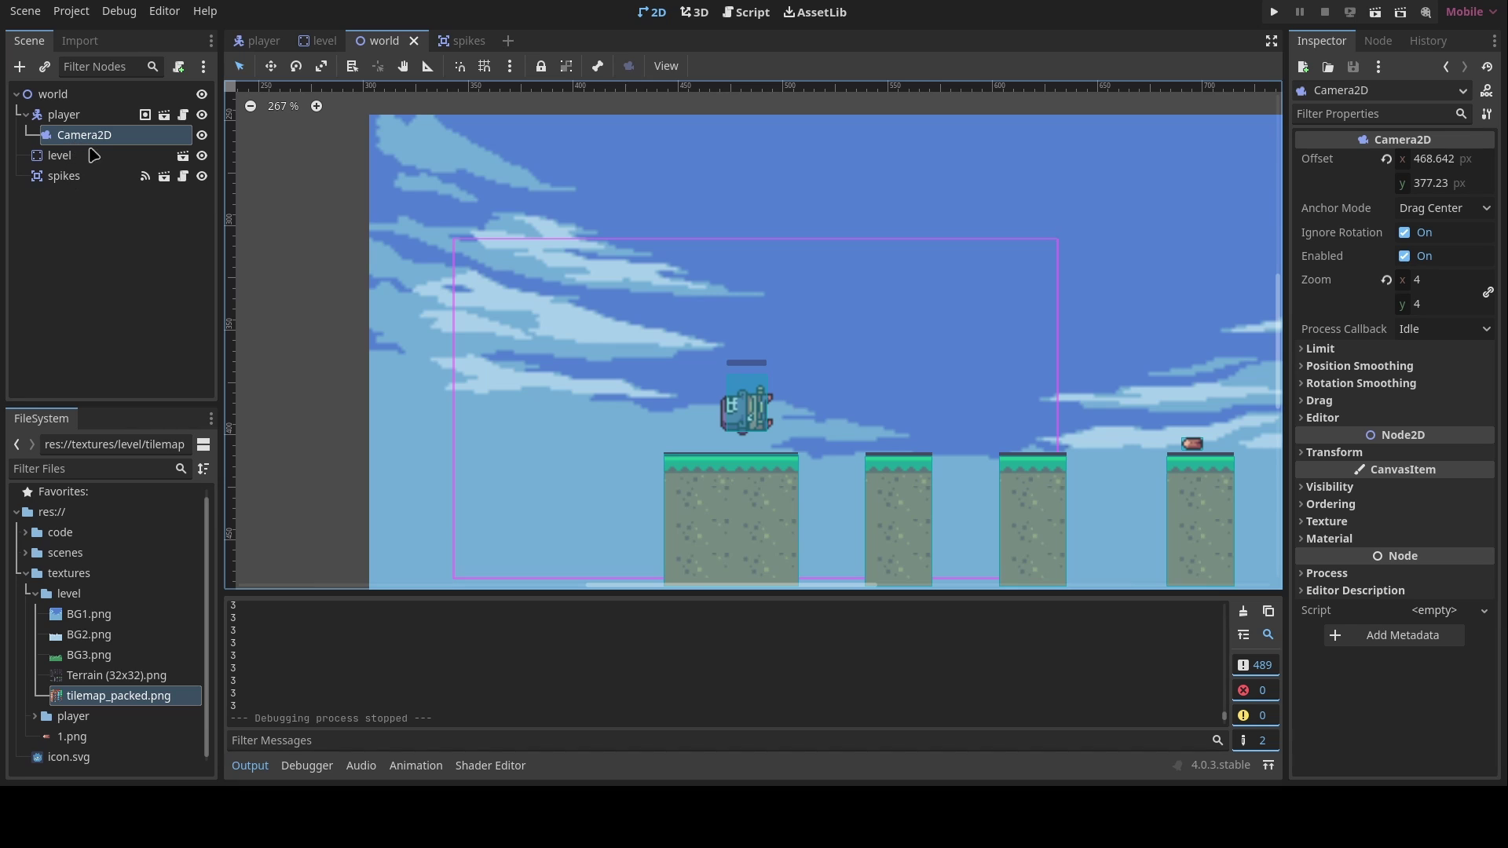
left_click(1344, 402)
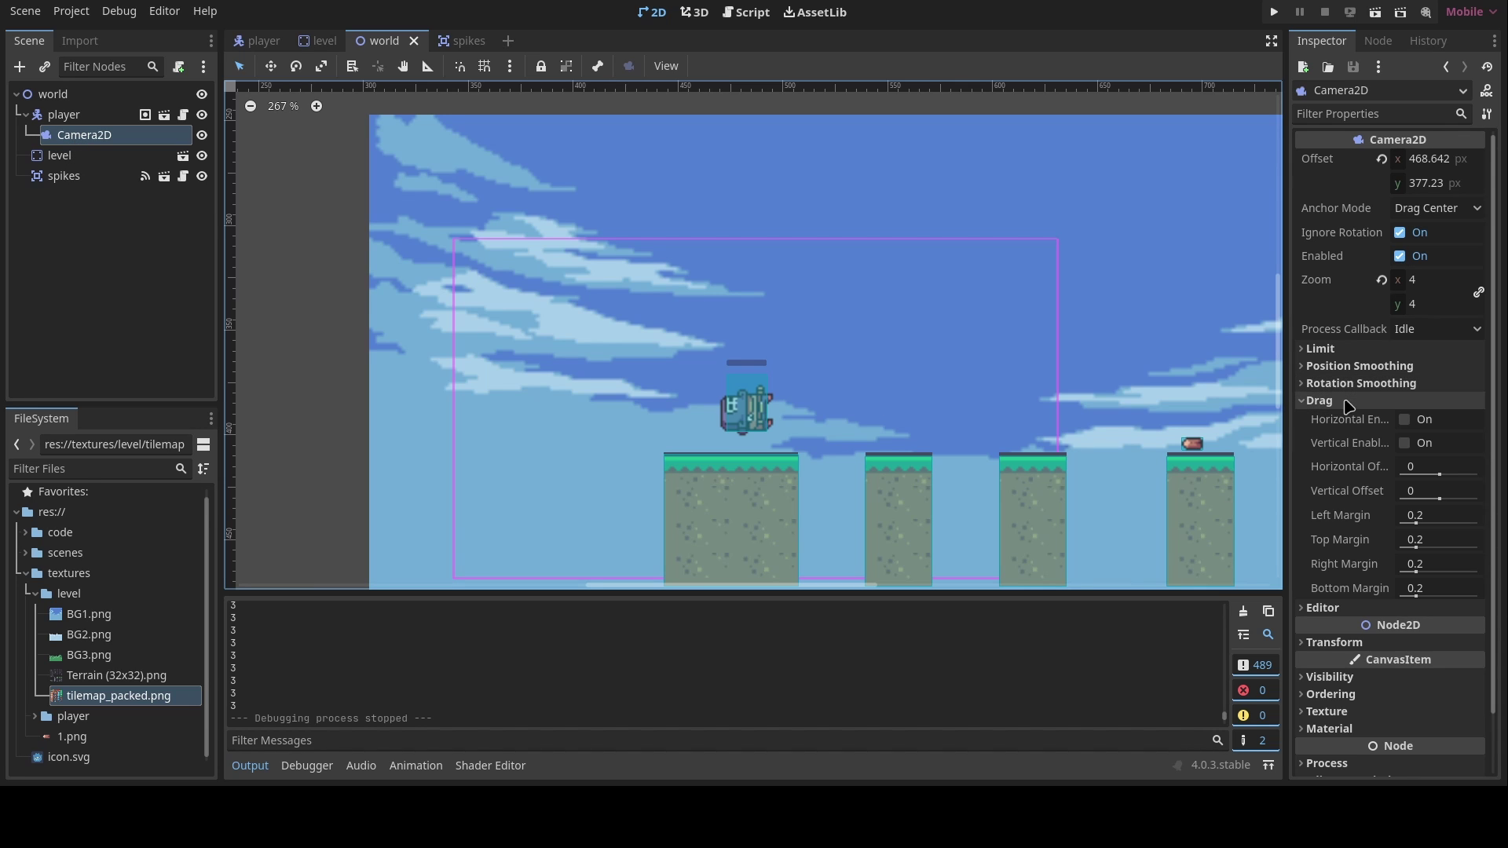
left_click(1347, 401)
left_click(1382, 349)
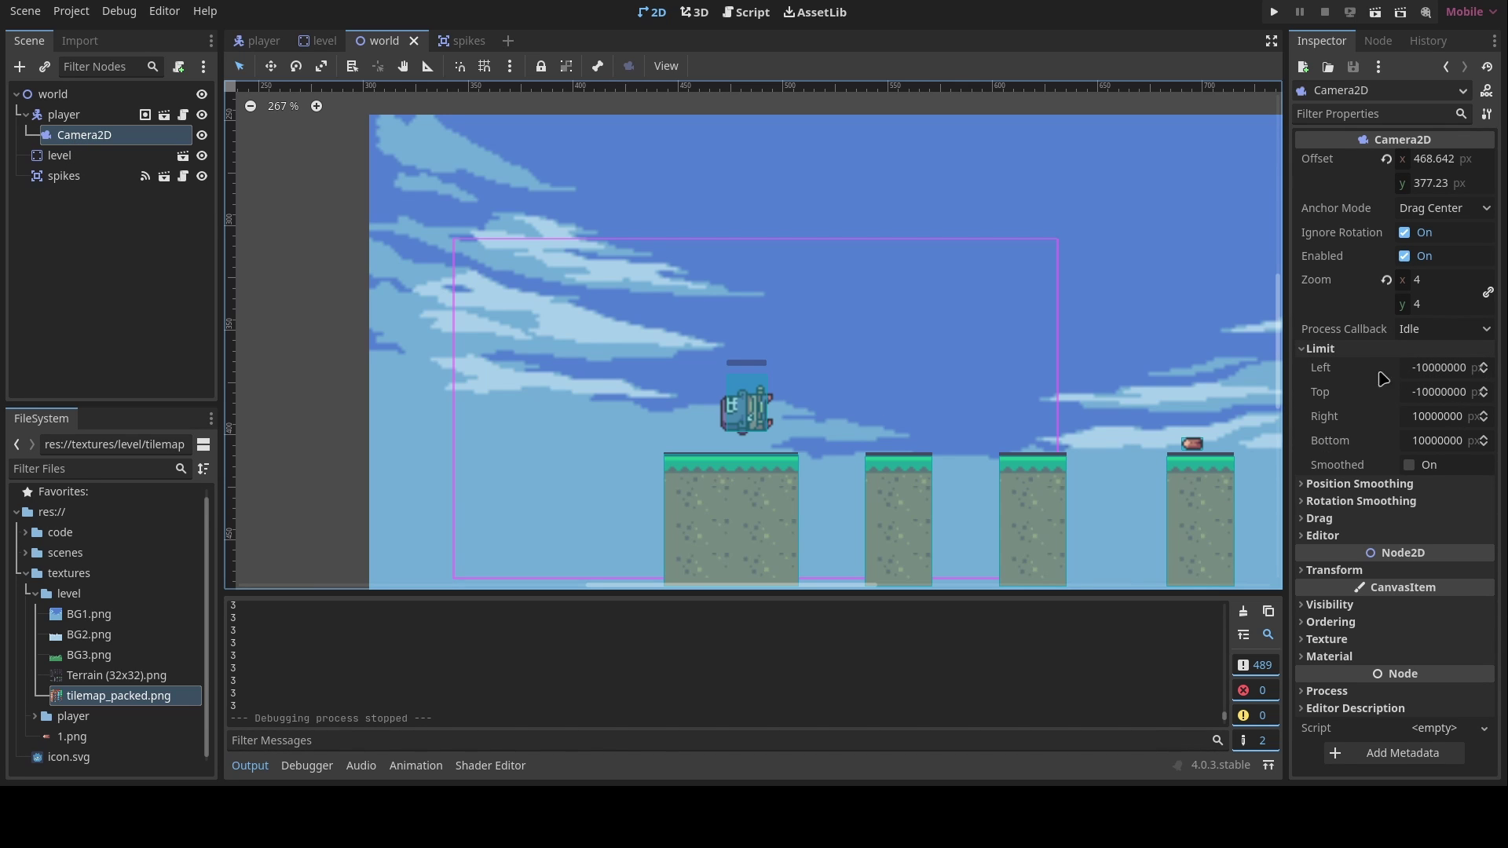
scroll(959, 377, "down", 5)
middle_click_drag(949, 468, 874, 385)
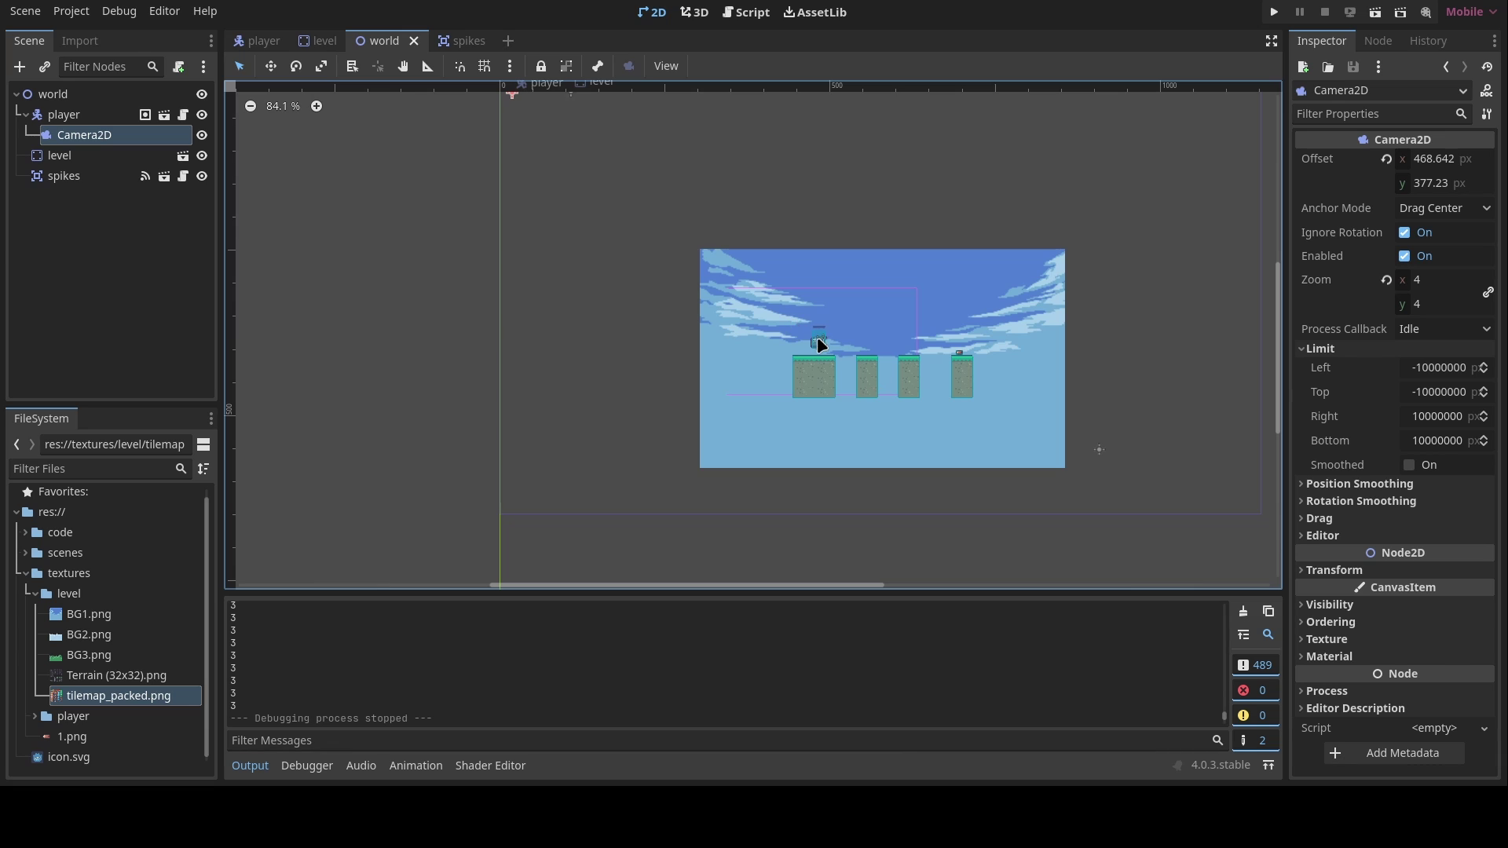
mouse_move(817, 344)
left_mouse_down()
mouse_move(844, 344)
mouse_move(793, 343)
left_mouse_up()
key("ctrl+z")
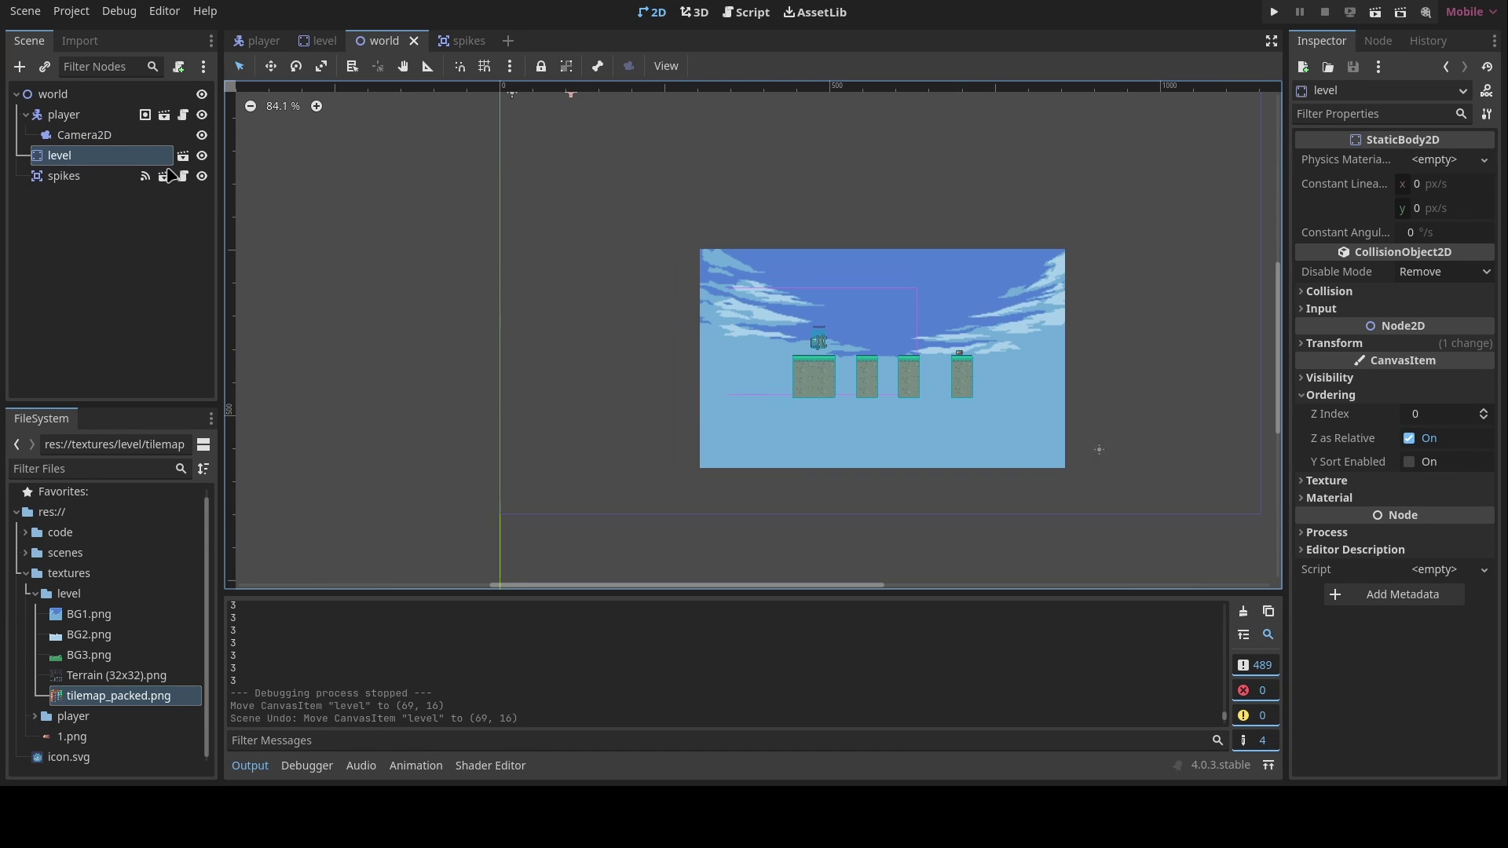
Step: Select the Camera2D under the player, check its frame against the level, and save the world scene
left_click(84, 135)
left_click(64, 115)
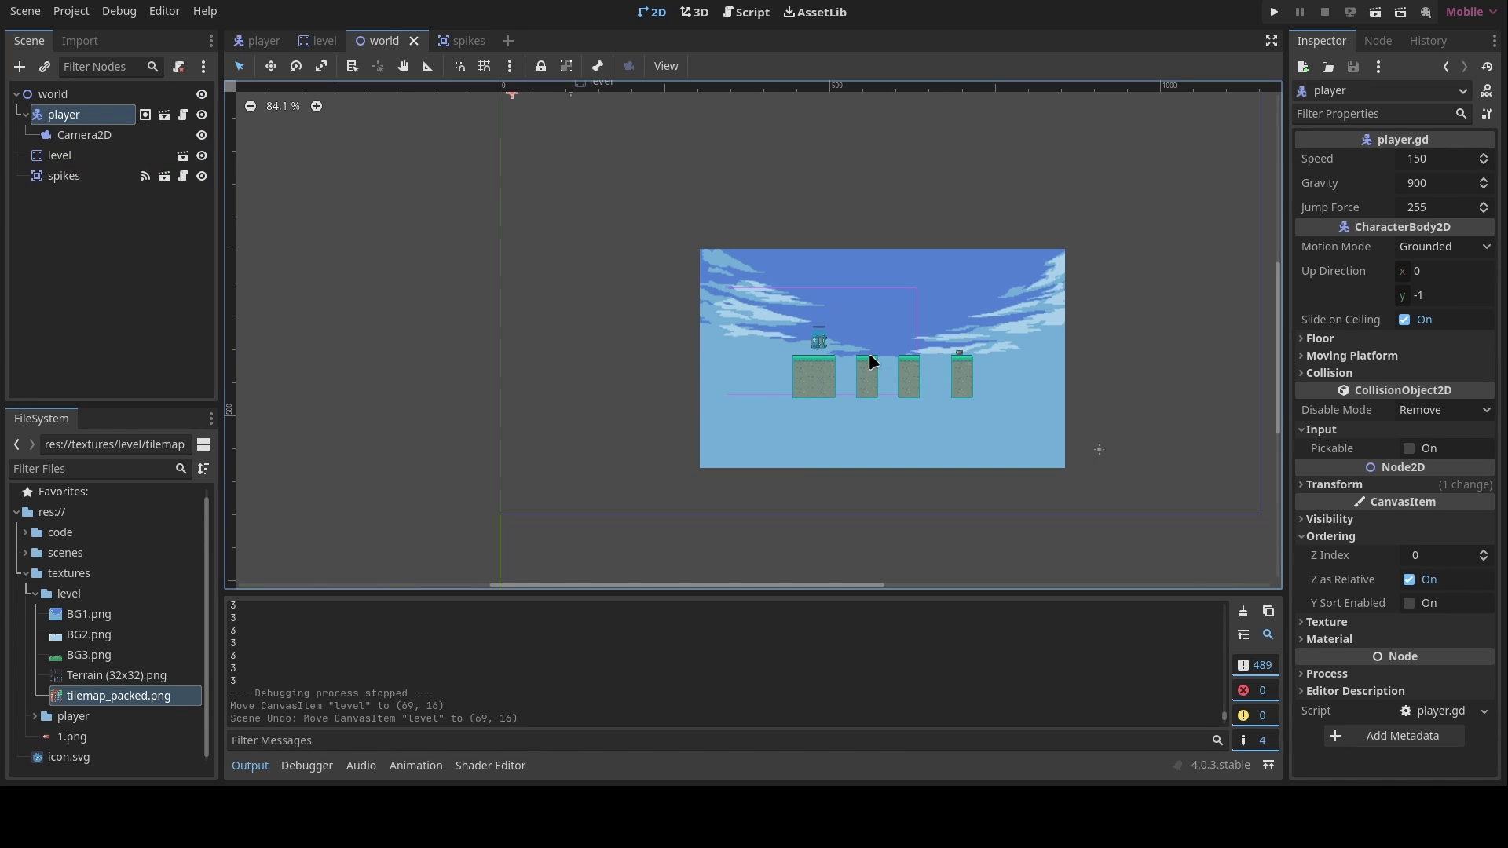
scroll(825, 346, "up", 3)
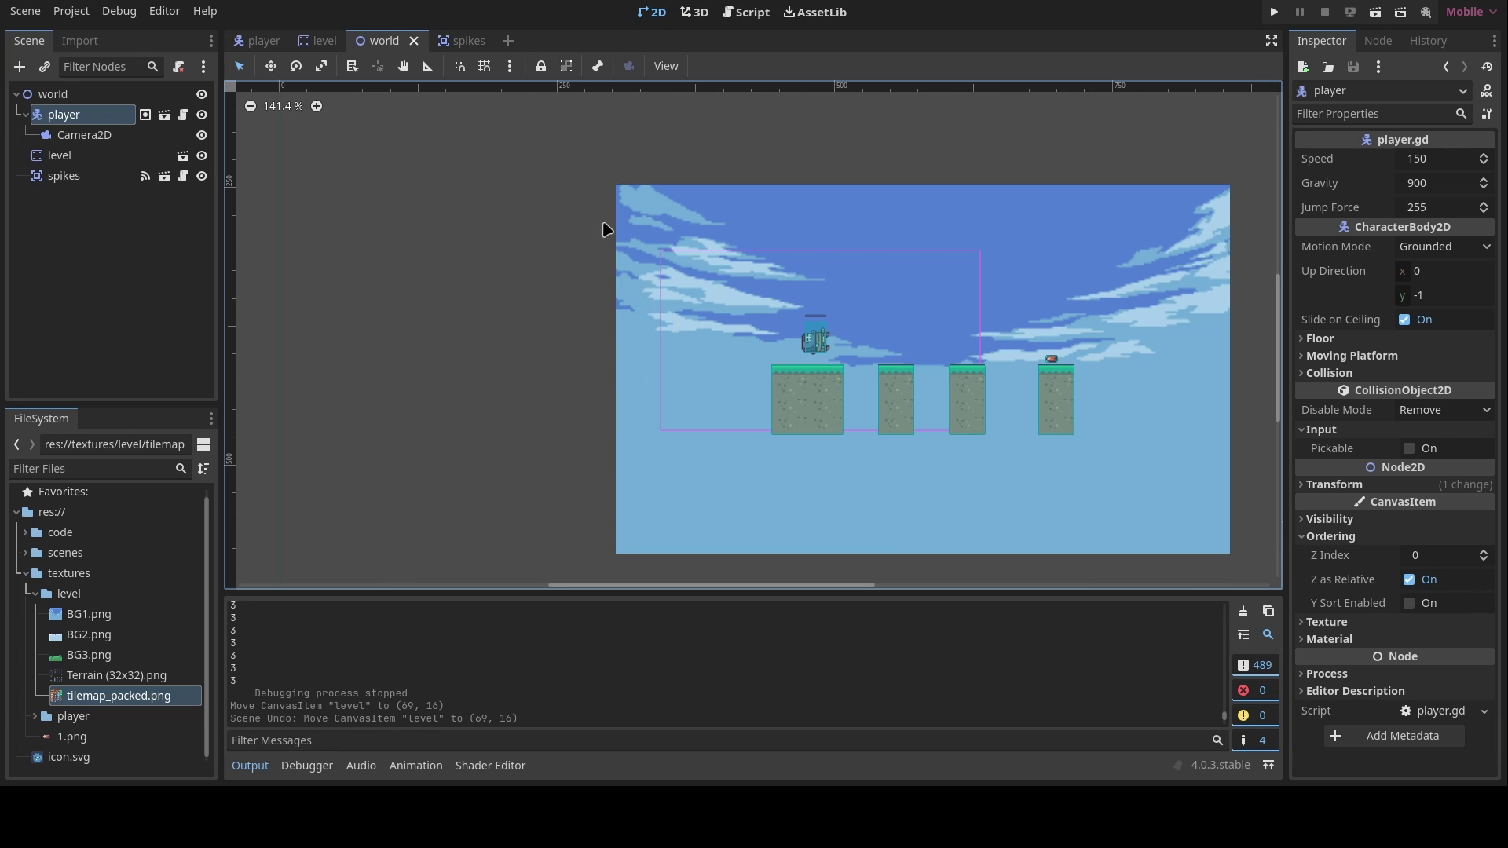
scroll(912, 369, "up", 2)
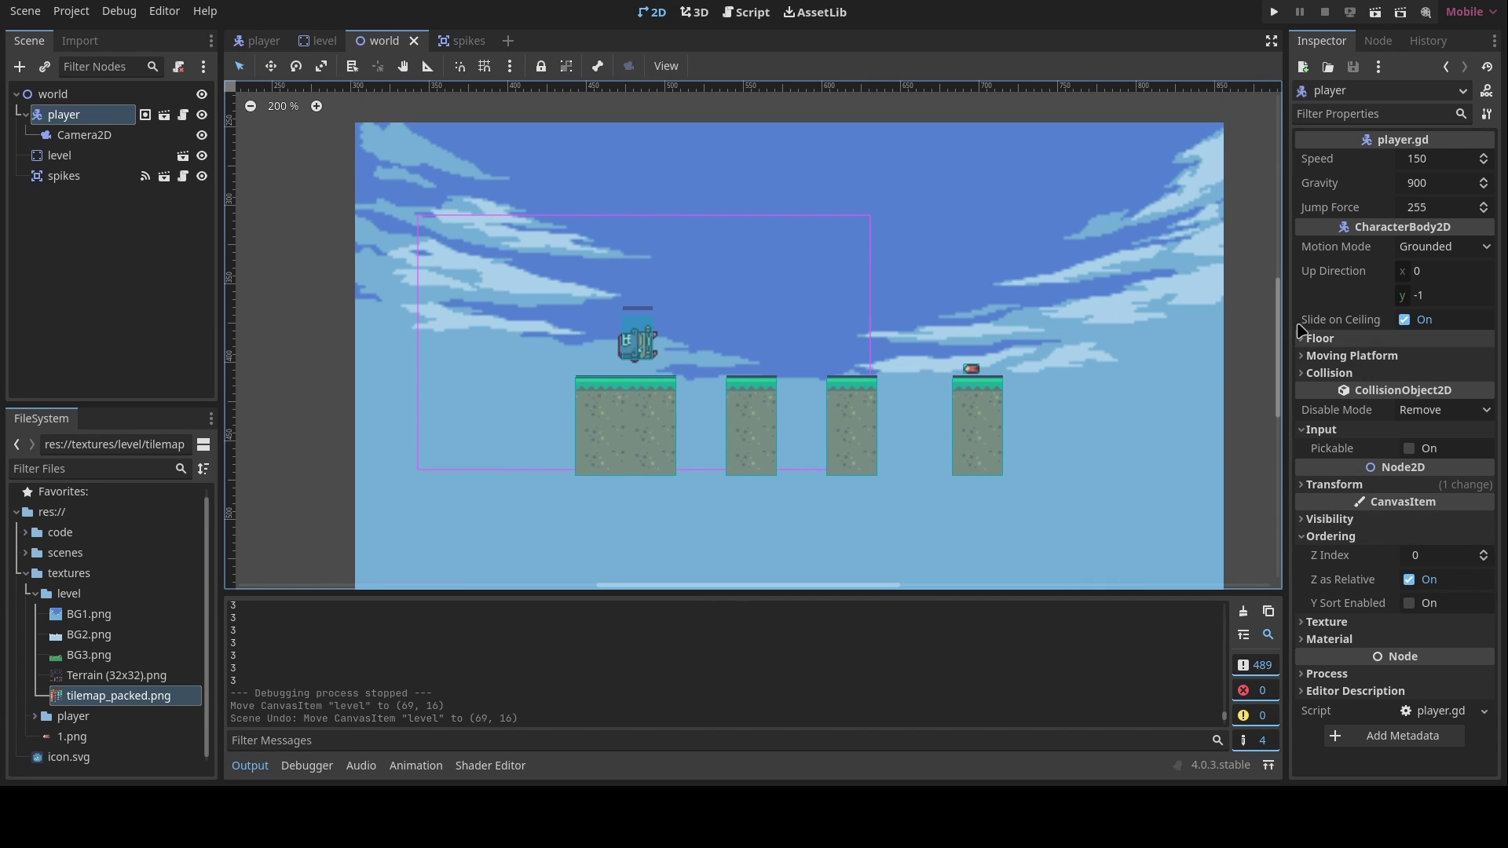
left_click(115, 137)
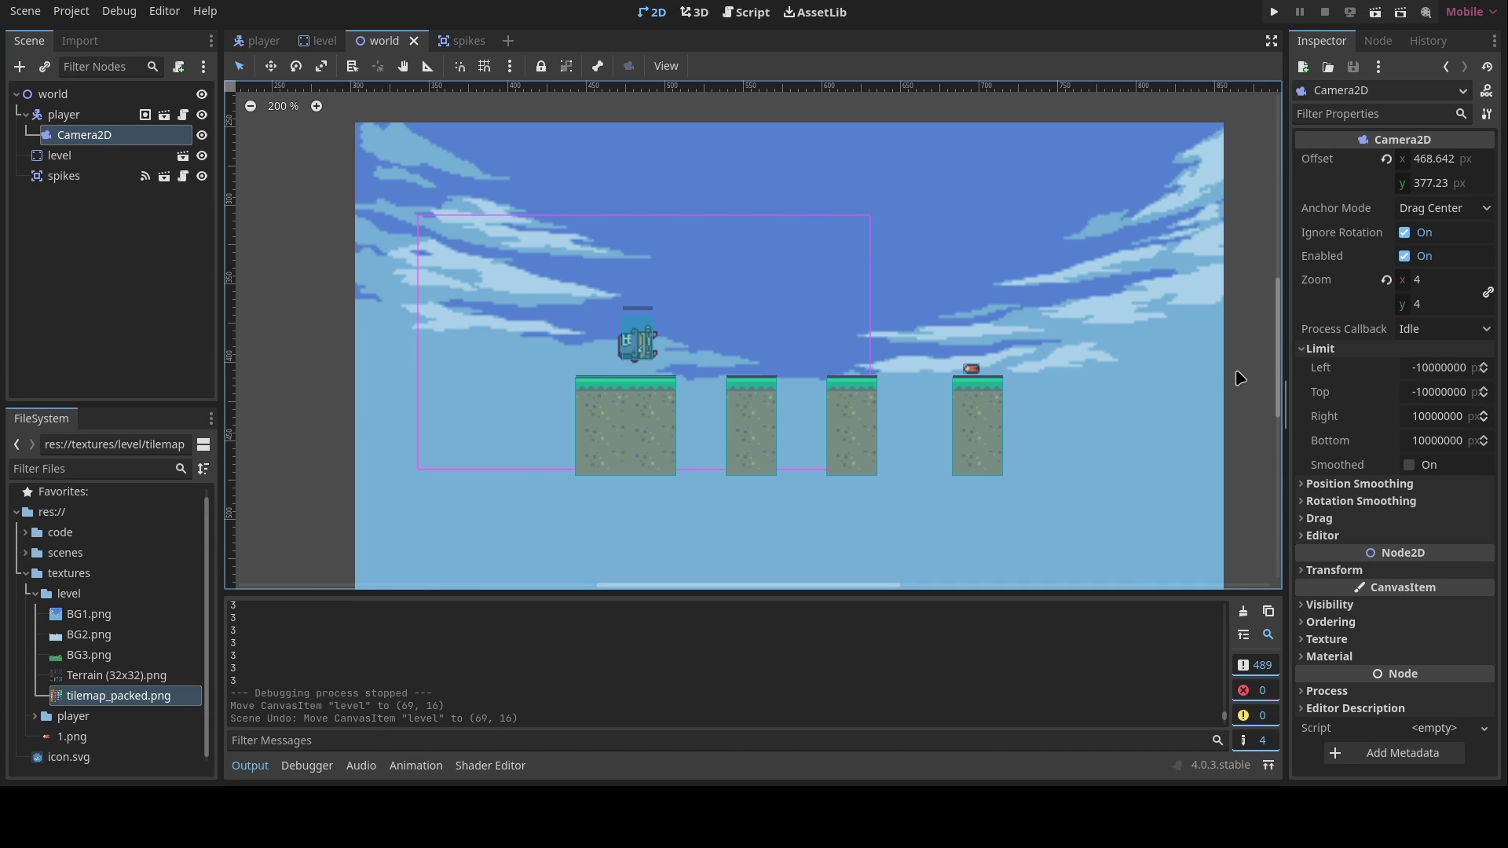
middle_click_drag(600, 360, 593, 378)
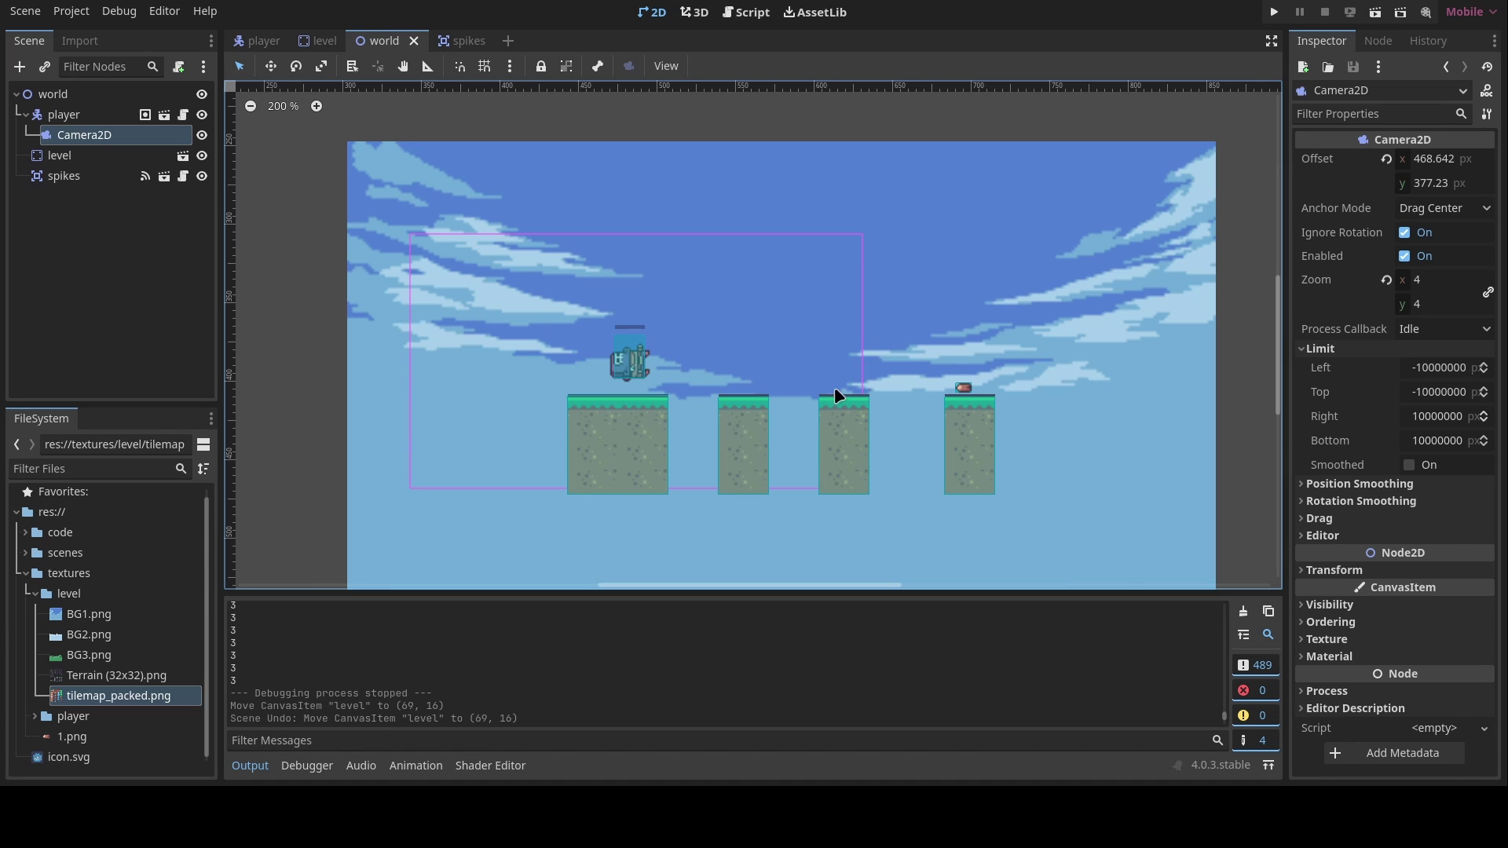
middle_click_drag(598, 307, 684, 303)
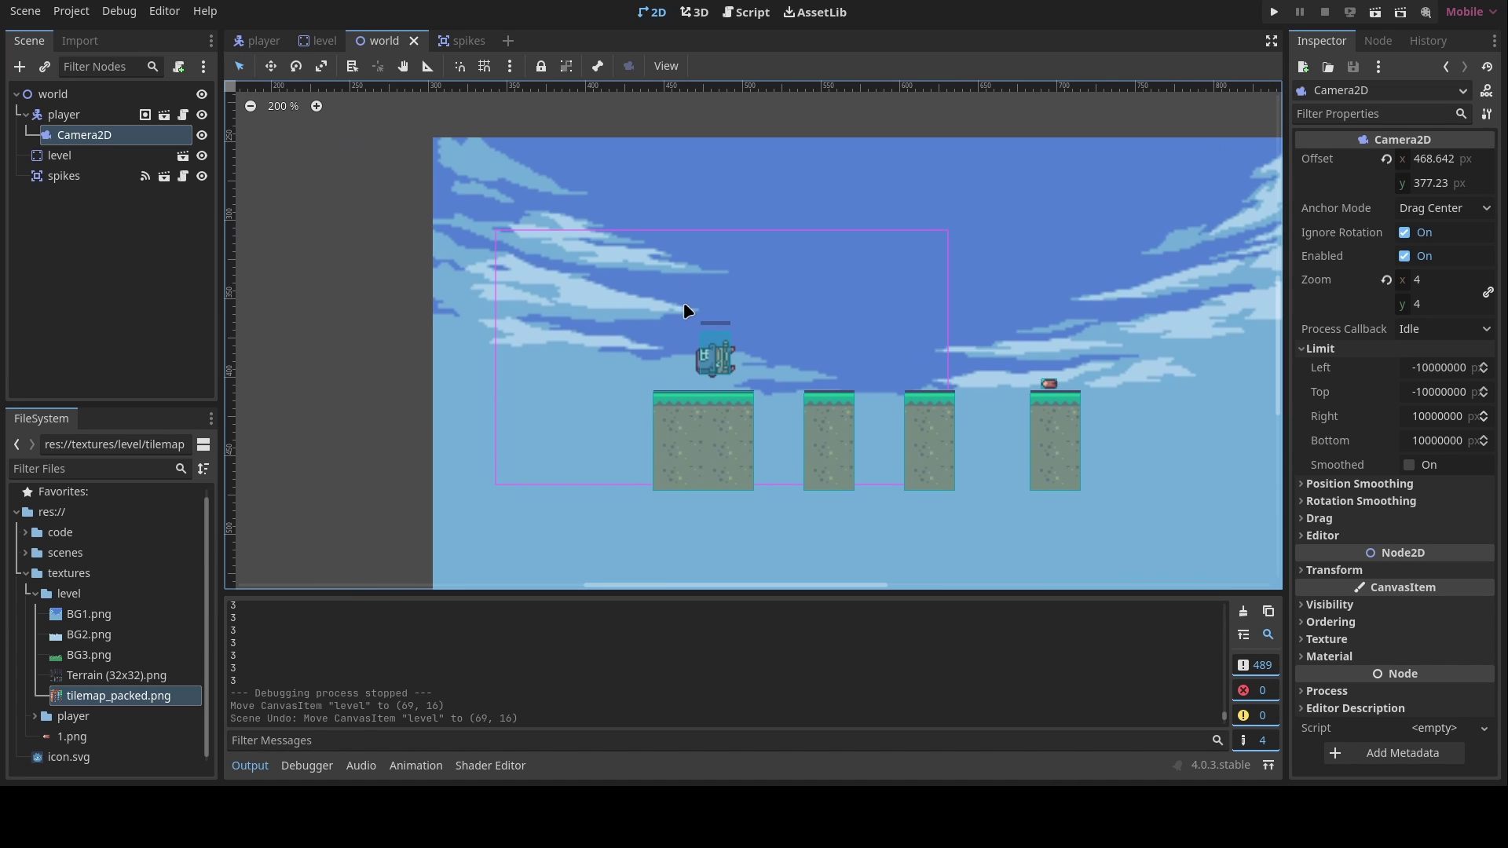
scroll(845, 313, "right", 3)
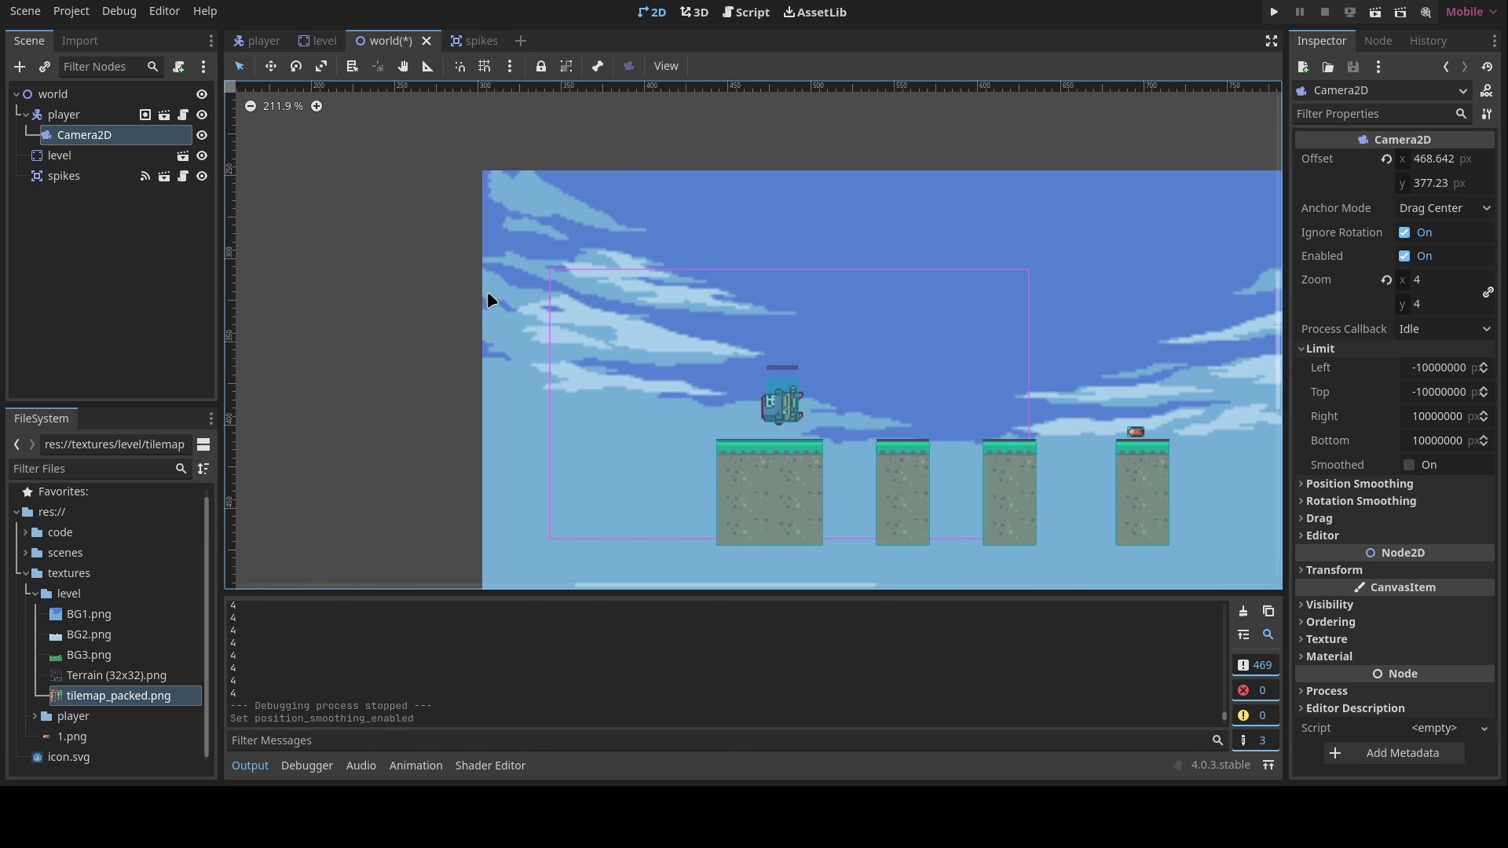
scroll(476, 233, "down", 2)
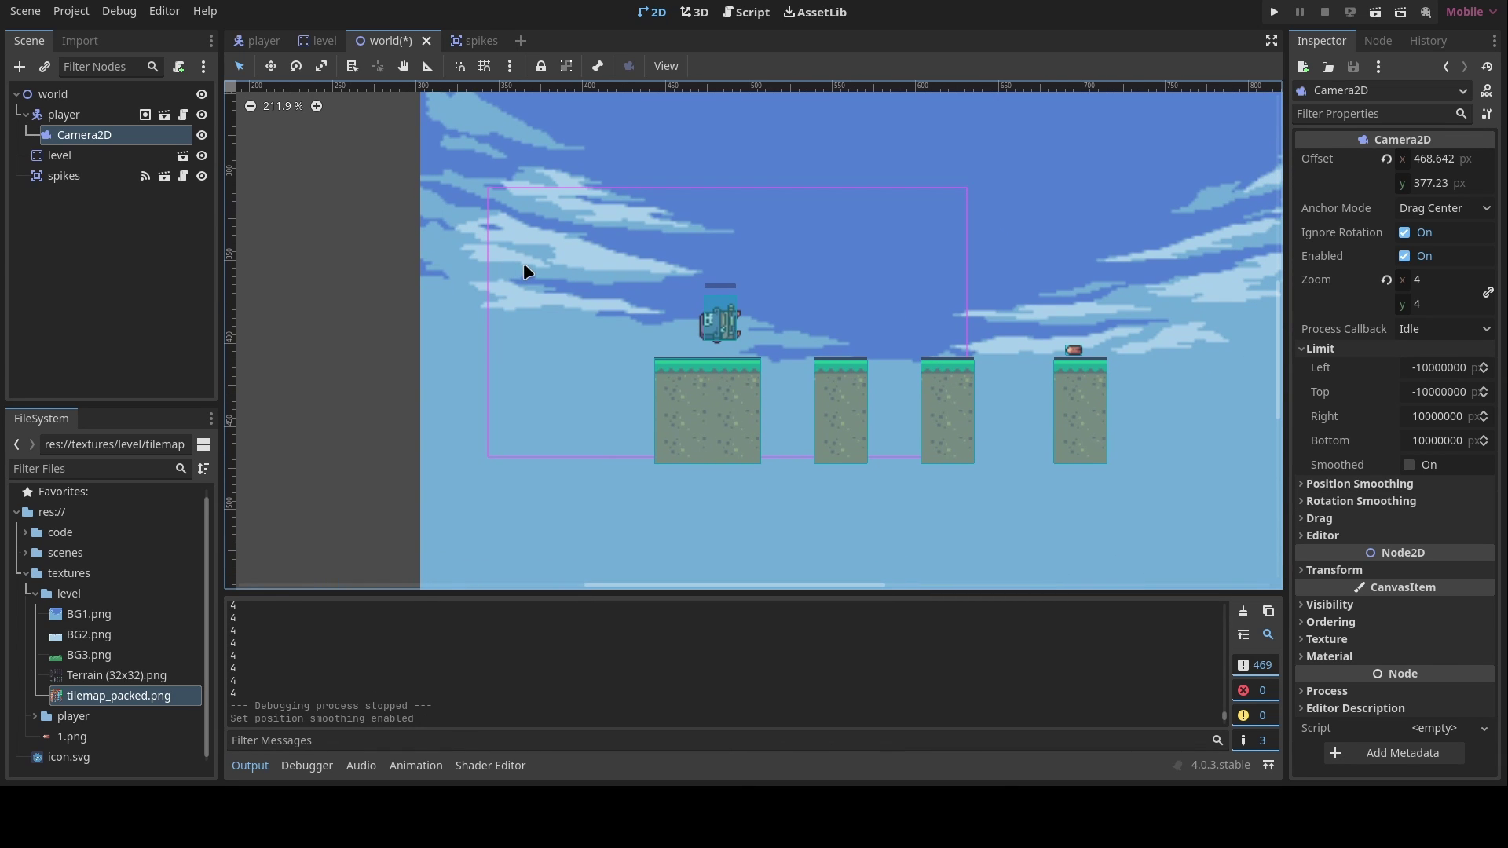
key("ctrl+s")
scroll(644, 314, "right", 3)
scroll(627, 338, "up", 2)
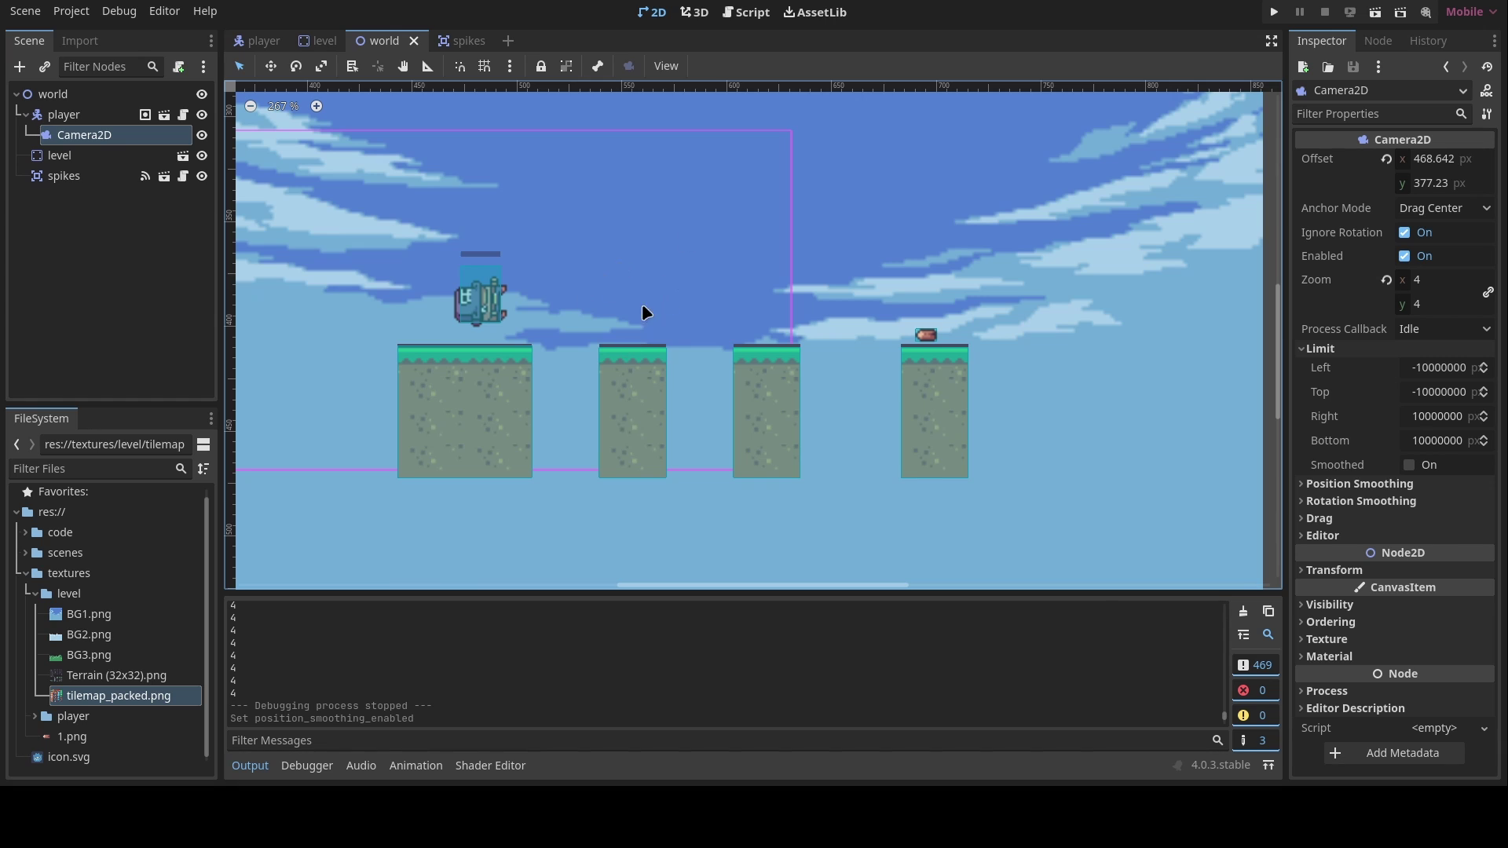
scroll(660, 345, "up", 2)
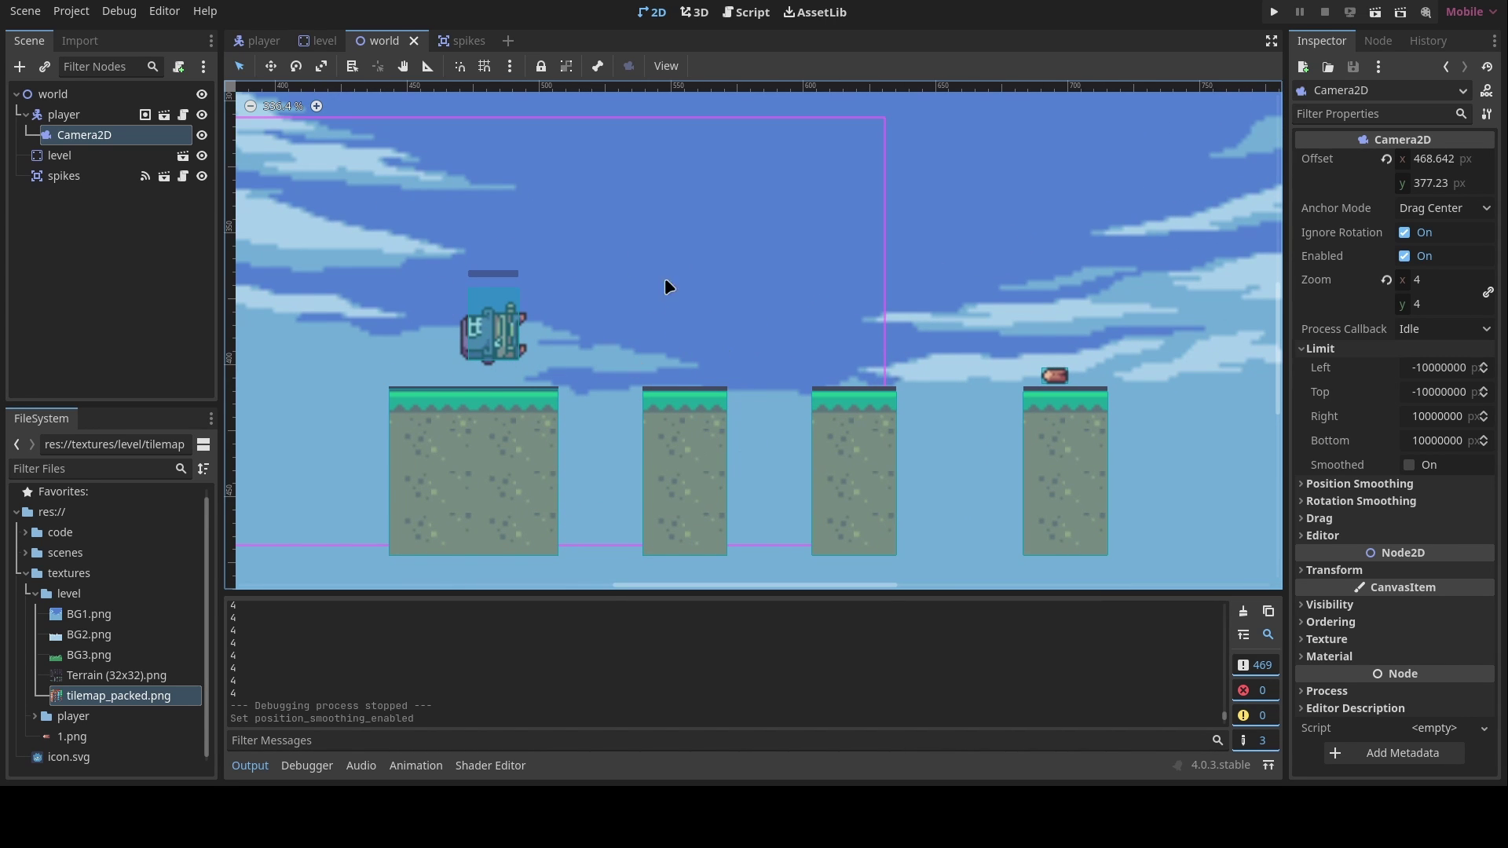
scroll(675, 259, "left", 3)
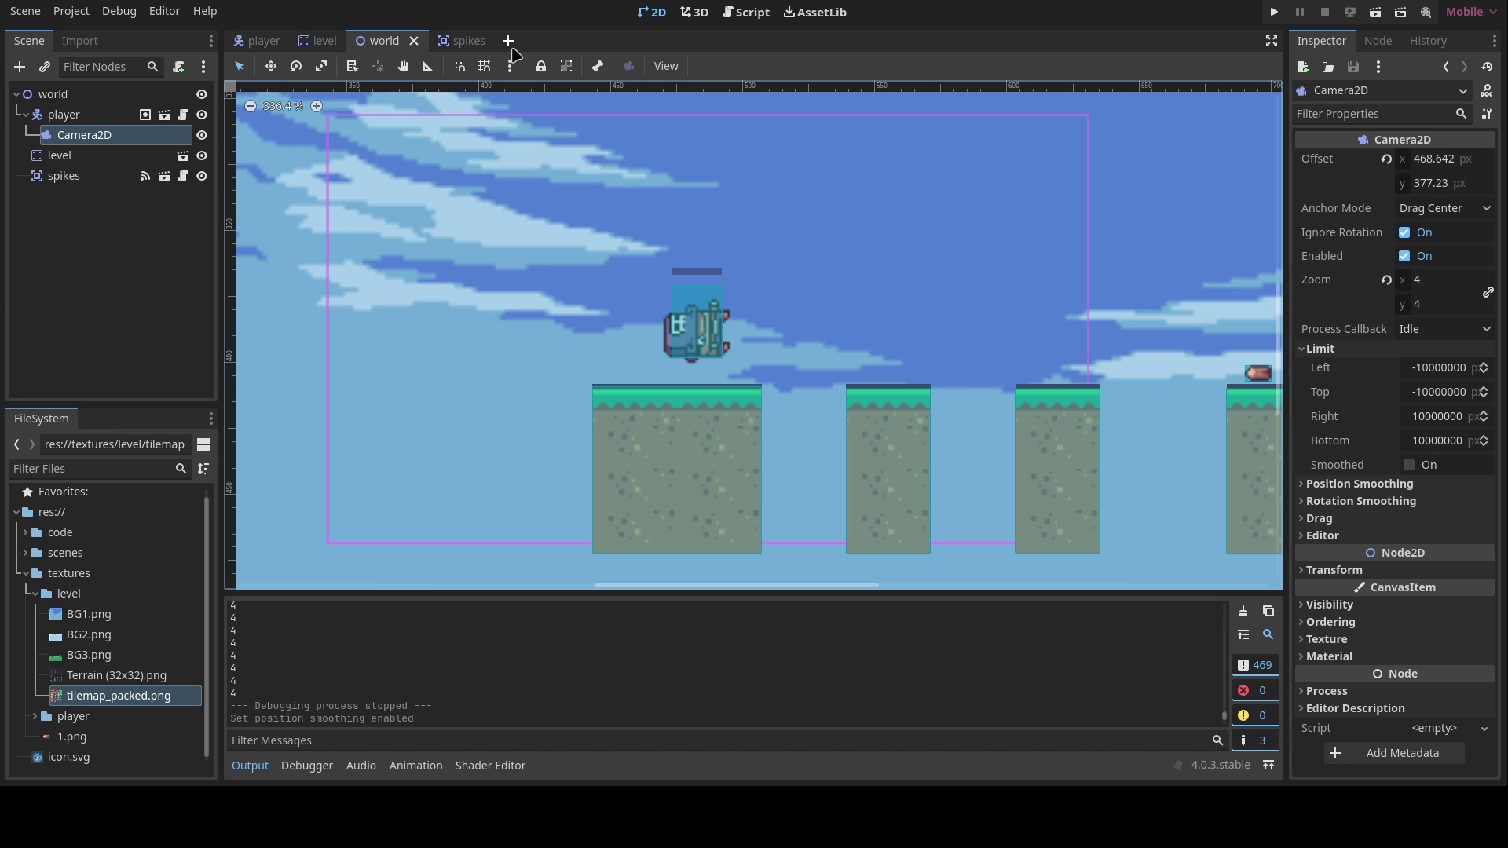
scroll(668, 267, "right", 3)
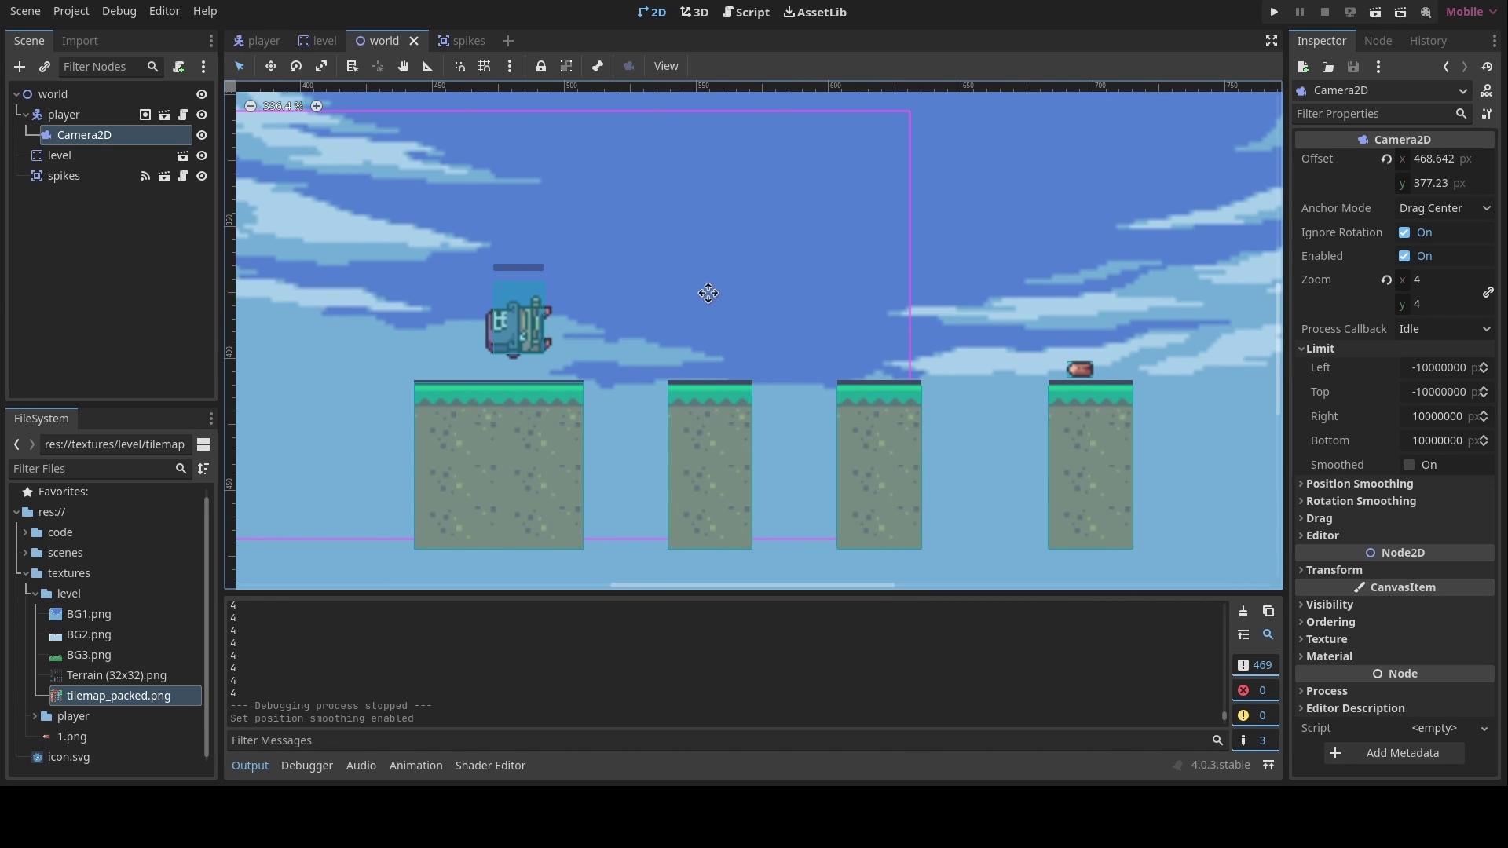
scroll(699, 294, "left", 1)
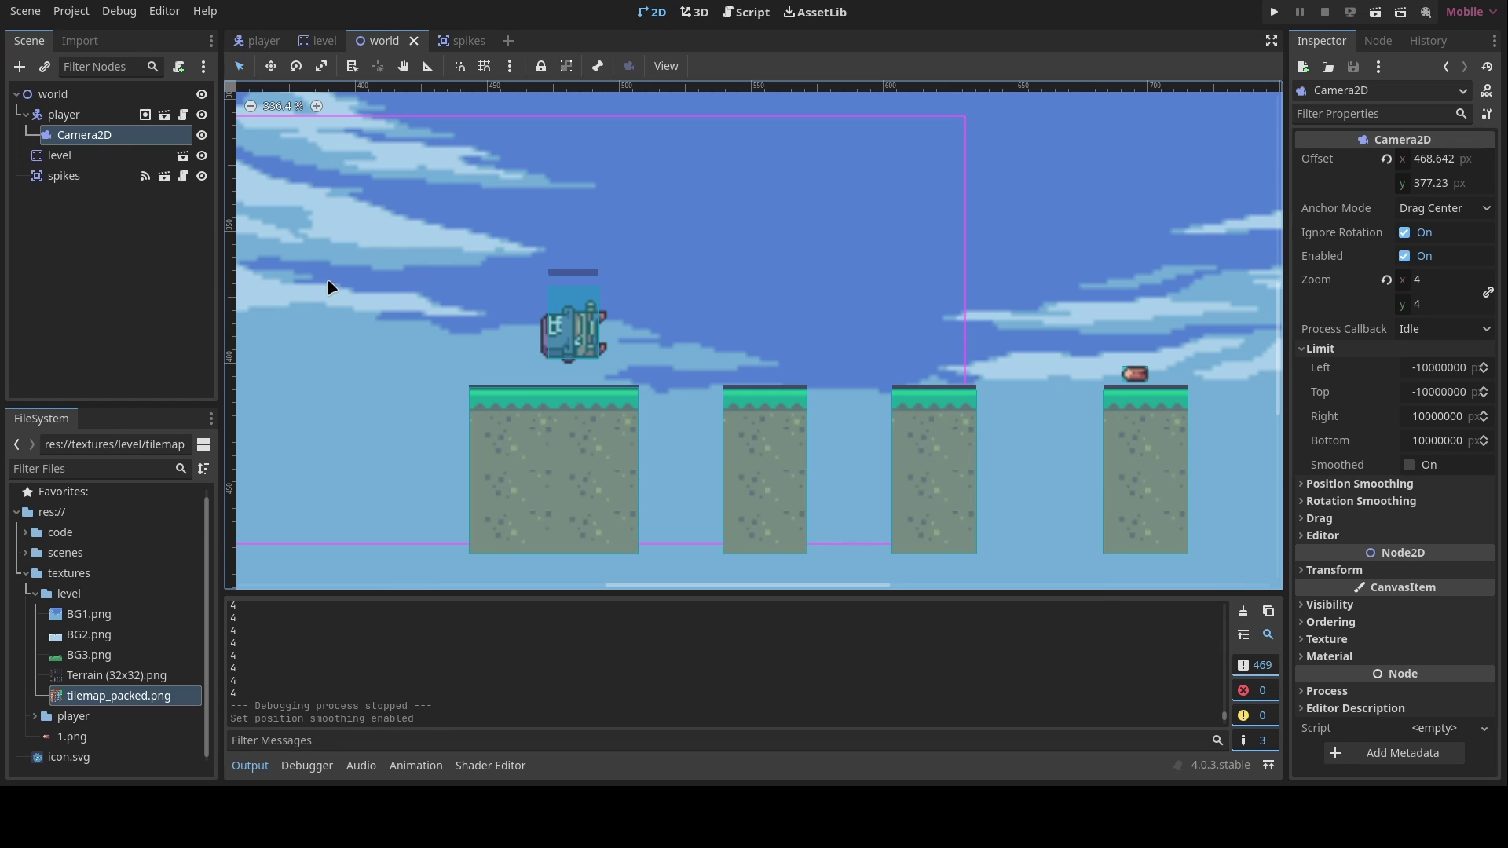
left_click(54, 95)
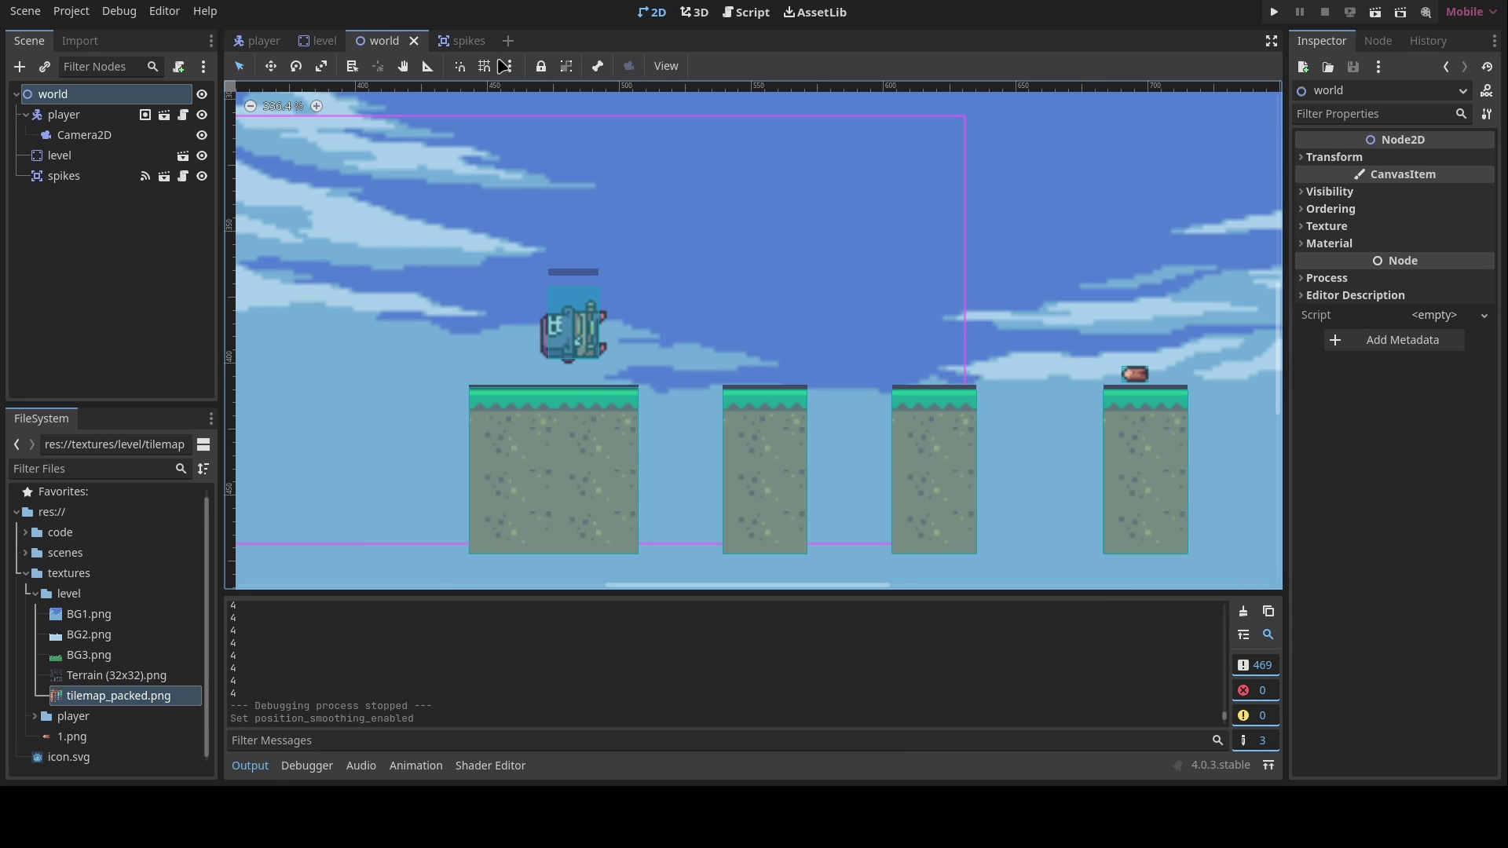
scroll(619, 306, "down", 3)
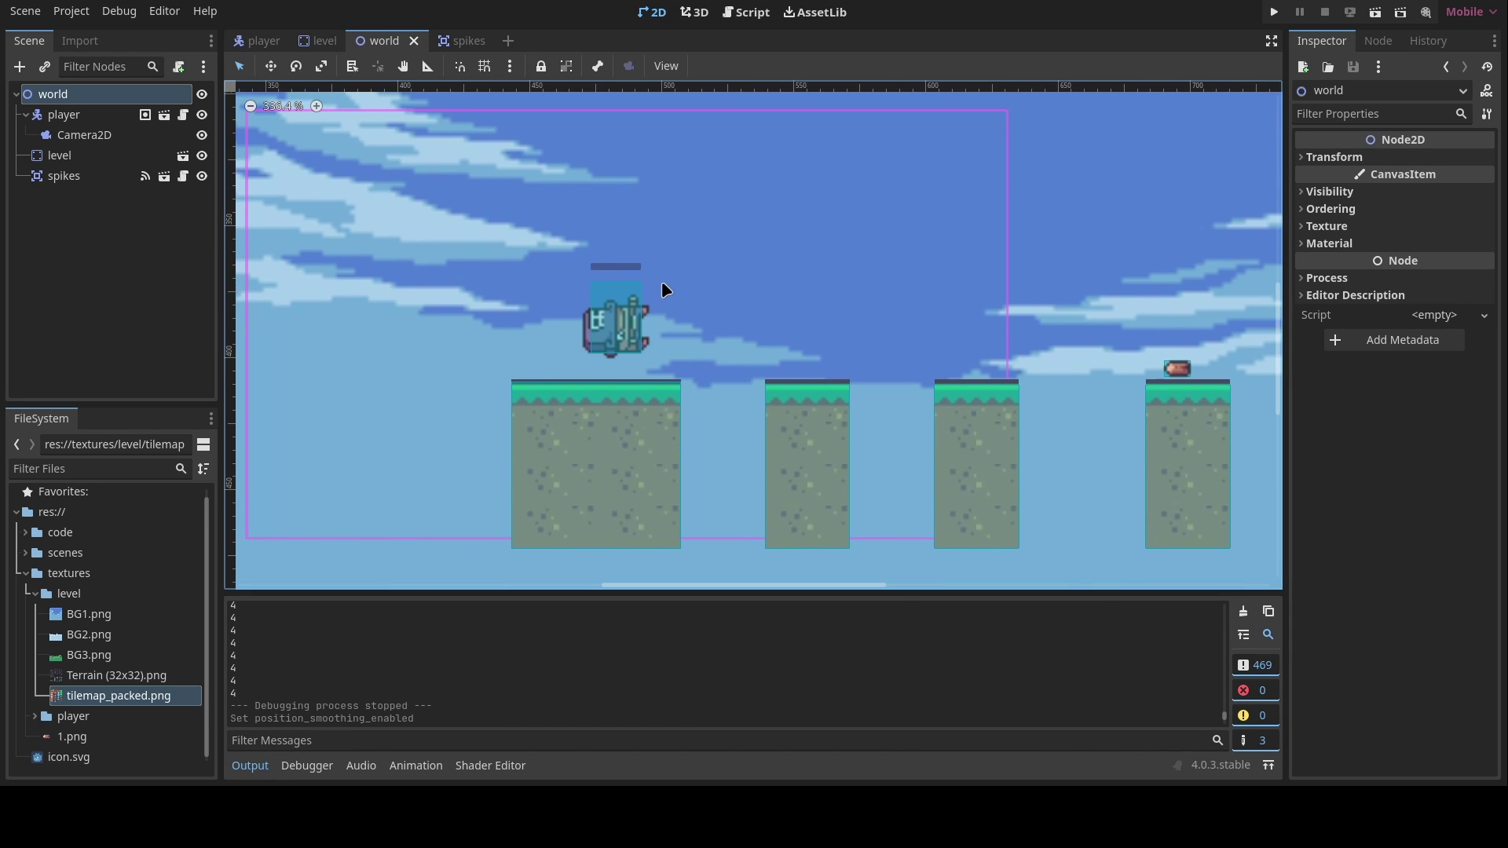
scroll(659, 292, "up", 1)
Step: Create a new scene with a 2D root node and rename that node flag
left_click(507, 40)
left_click(382, 43)
left_click(521, 40)
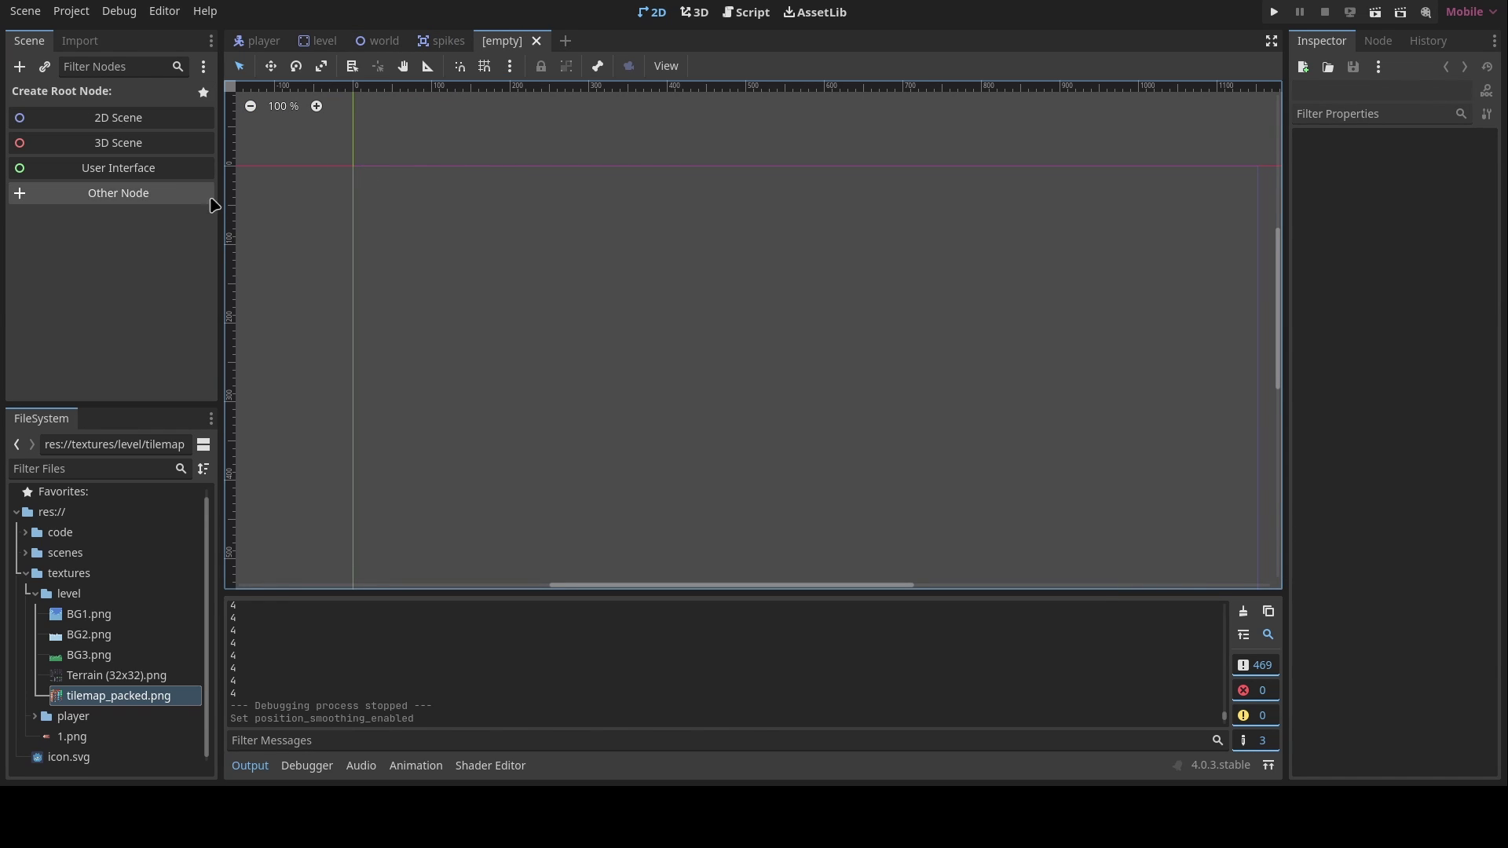
left_click(114, 119)
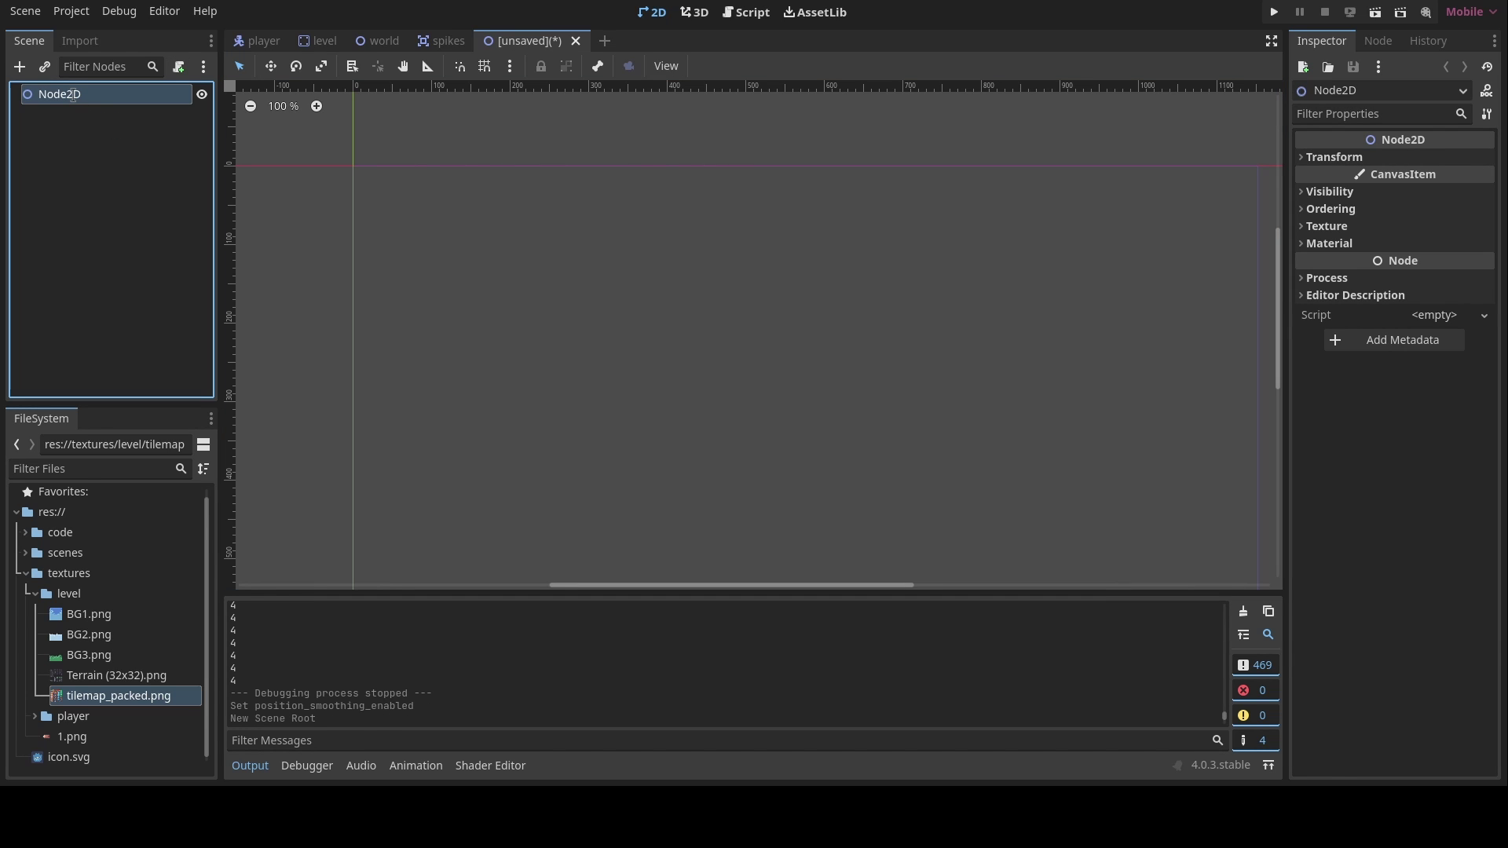
type("flag")
key("Return")
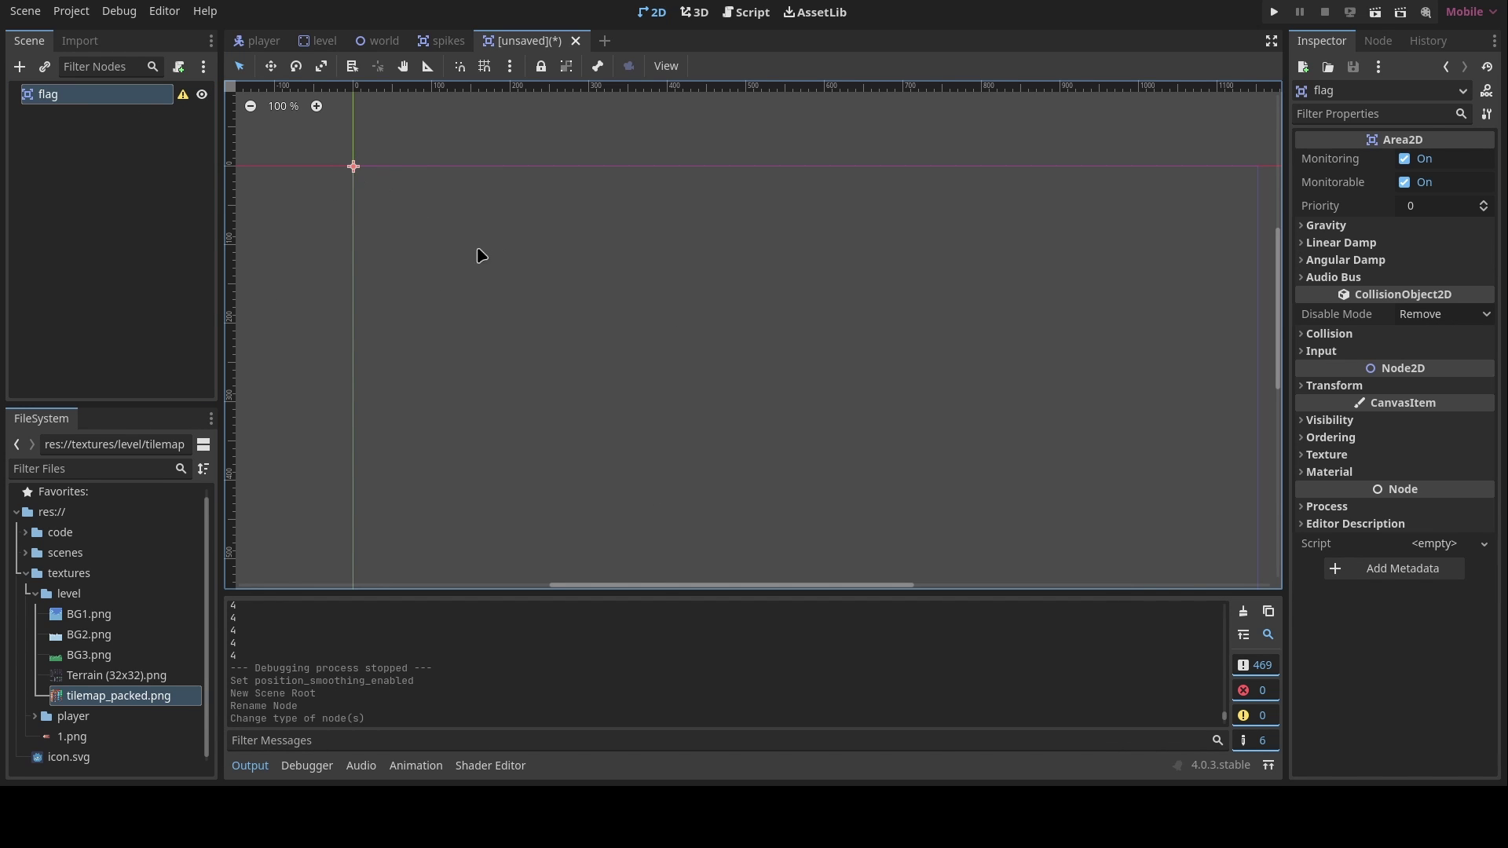
scroll(478, 252, "down", 1)
middle_click_drag(397, 222, 617, 343)
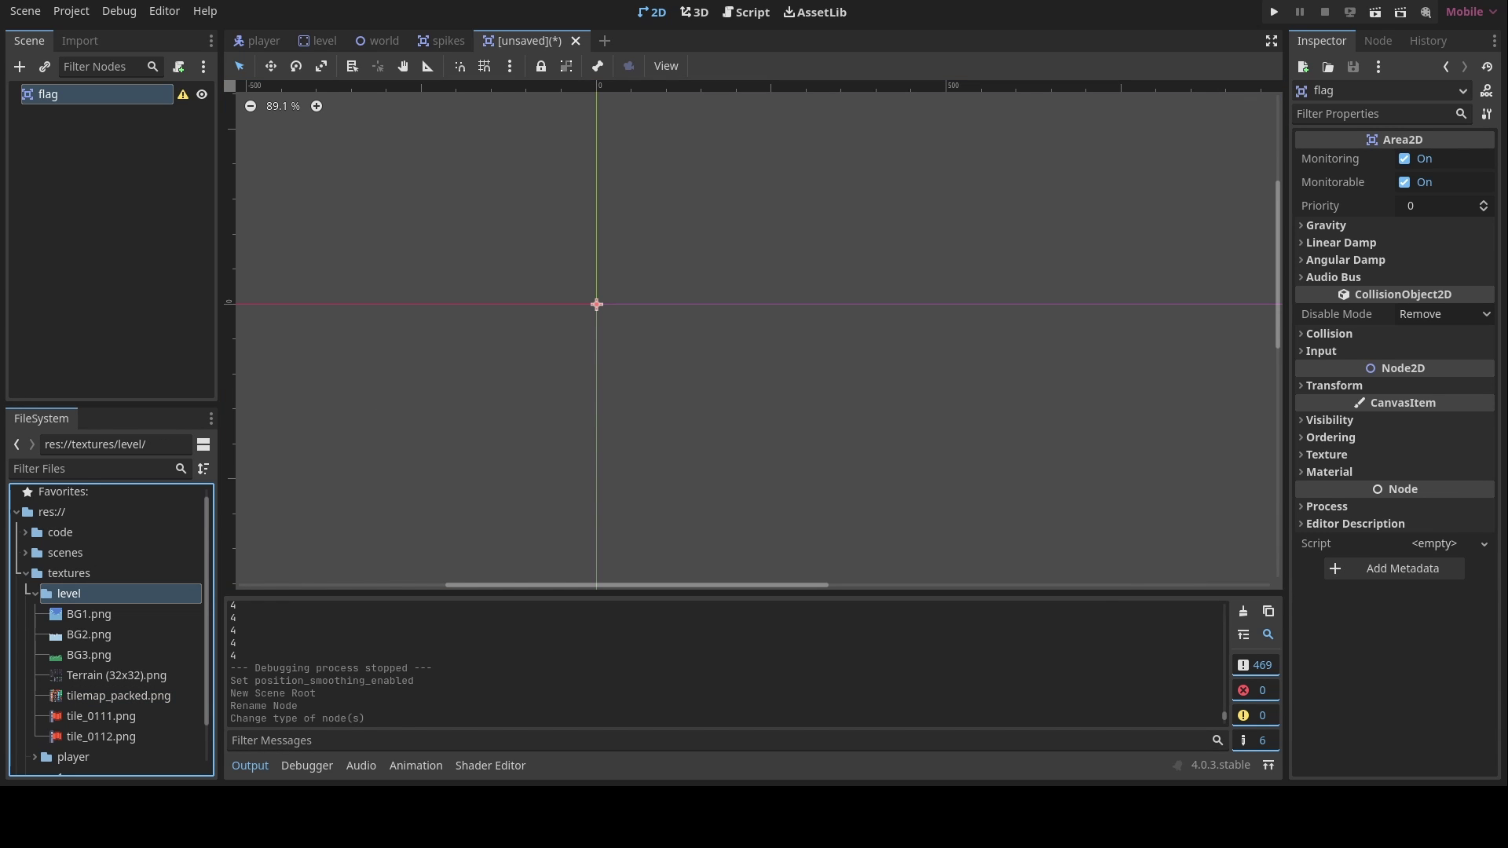
Step: Add an AnimatedSprite2D under the flag root node and give it a new SpriteFrames resource
left_click(102, 737)
left_click(74, 102)
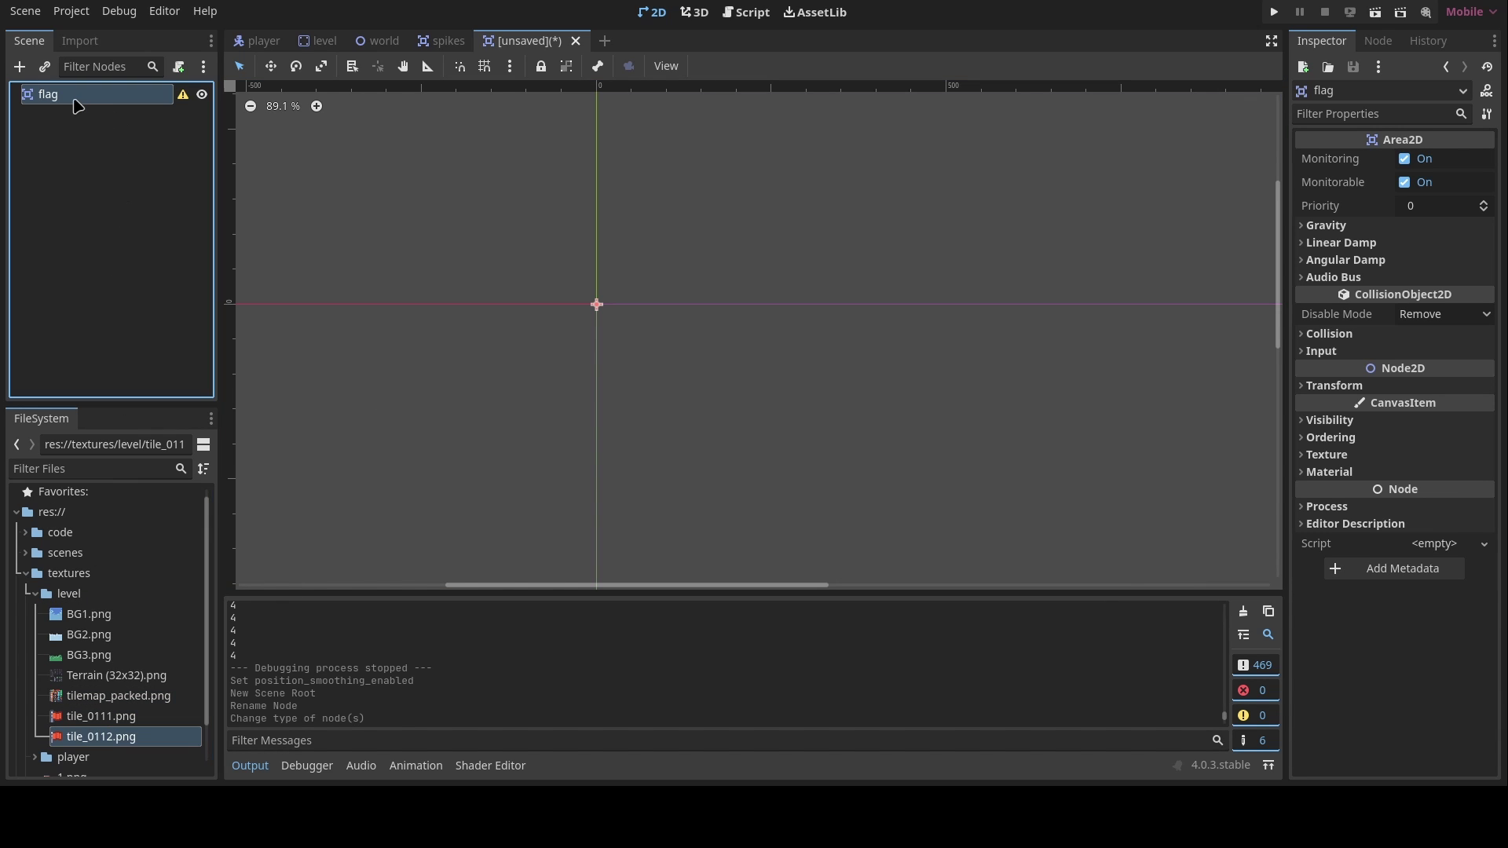
left_click(18, 68)
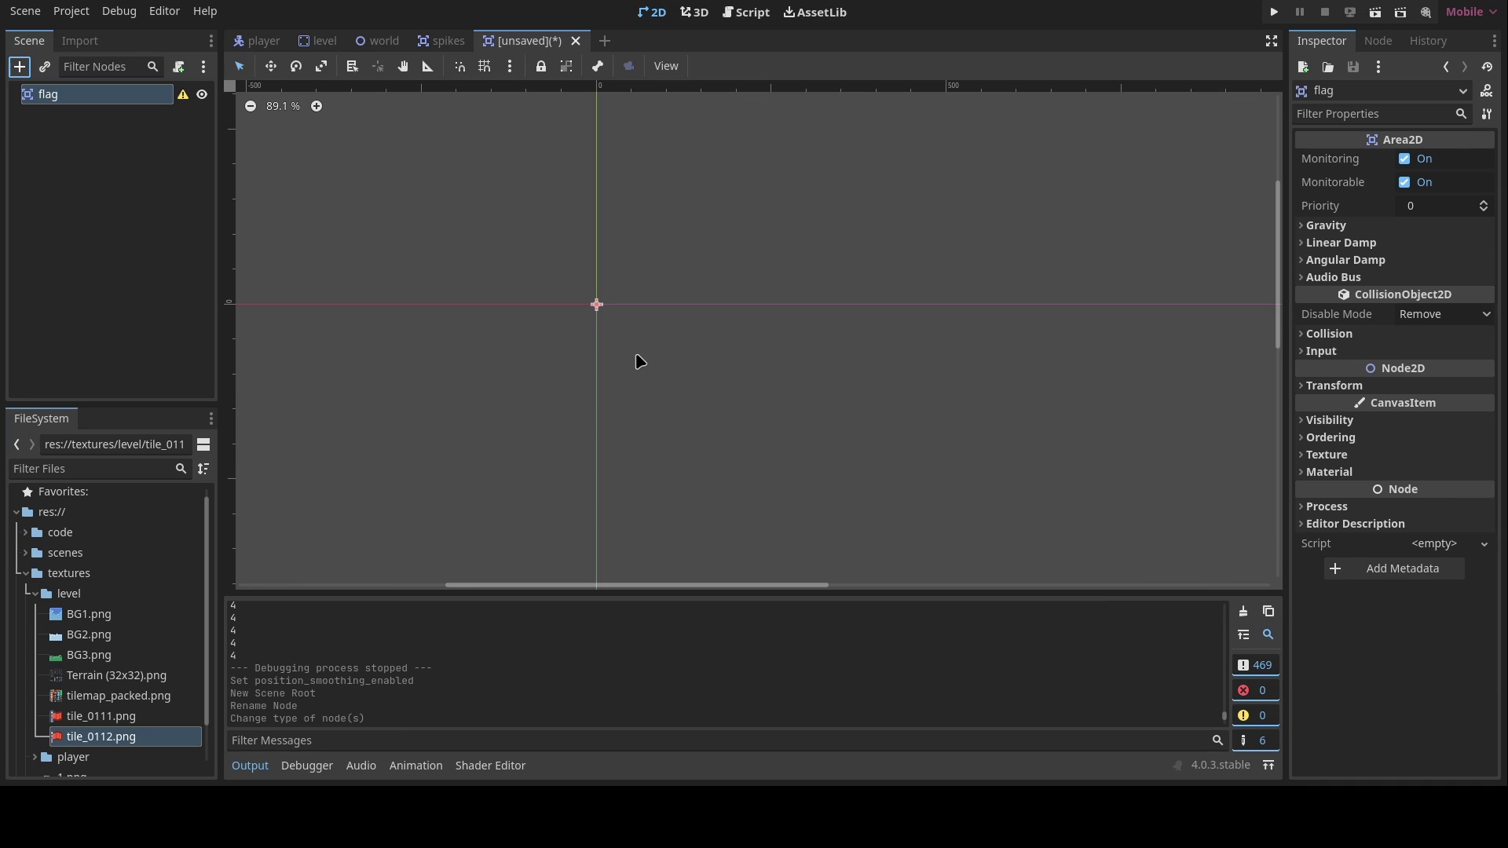
key("Return")
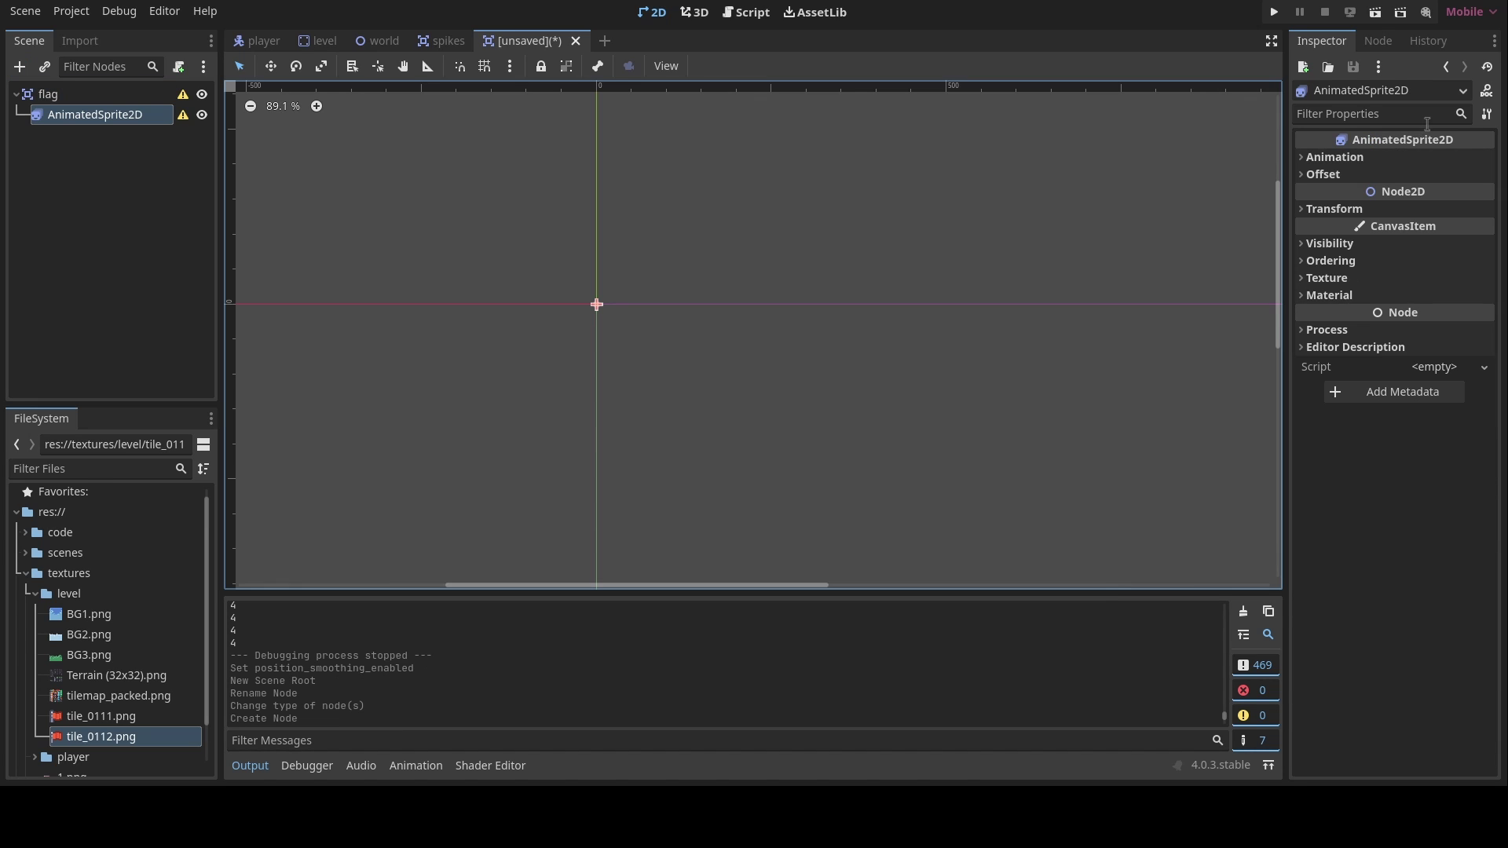
left_click(1396, 157)
left_click(1459, 179)
left_click(1428, 206)
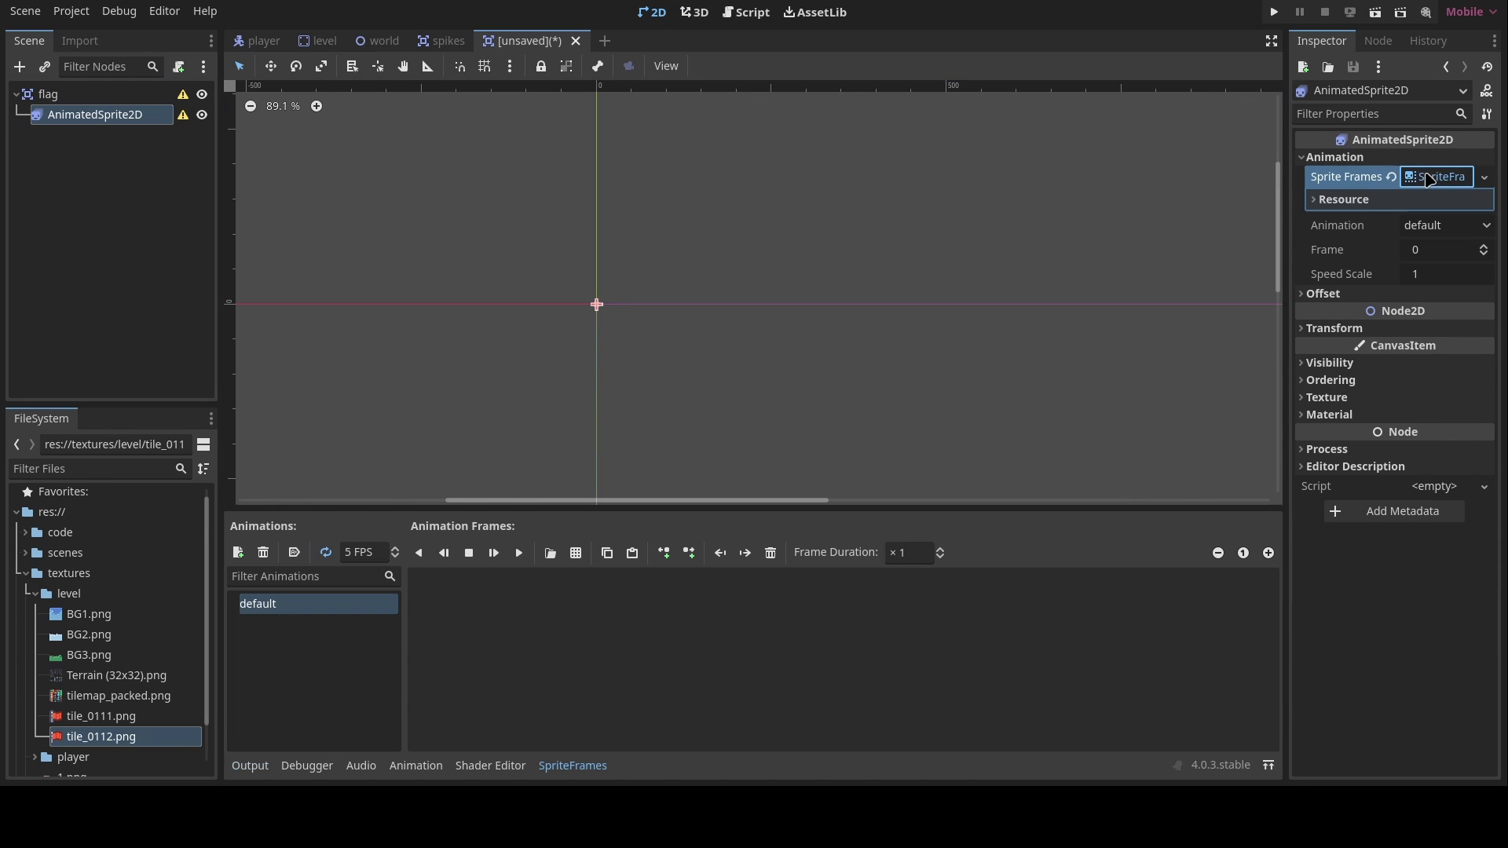
Step: Rename the default animation idle and add tile_0111.png and tile_0112.png as its frames
left_click(271, 604)
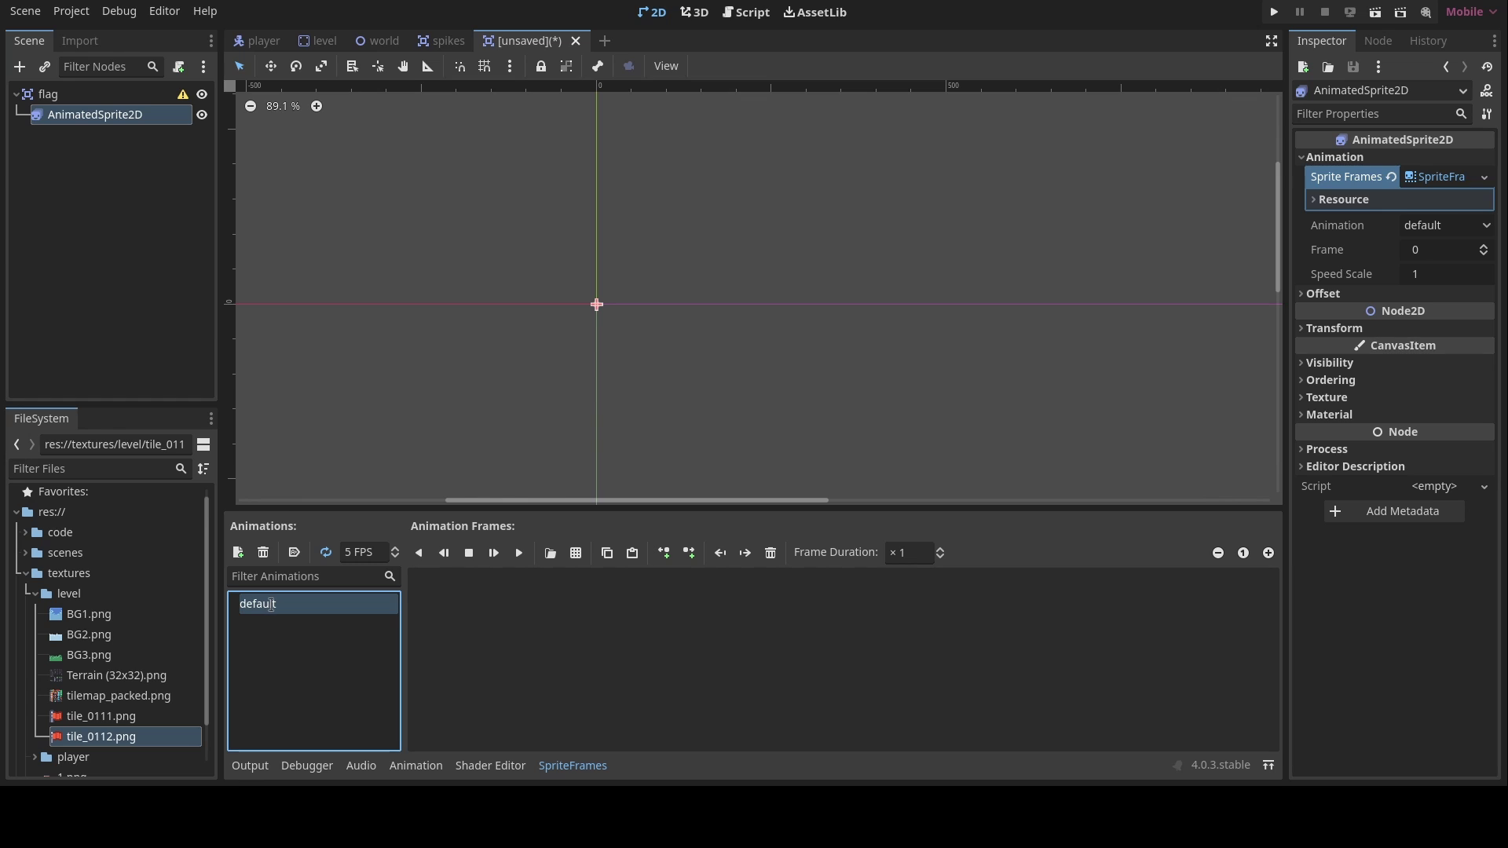
type("idle")
key("Return")
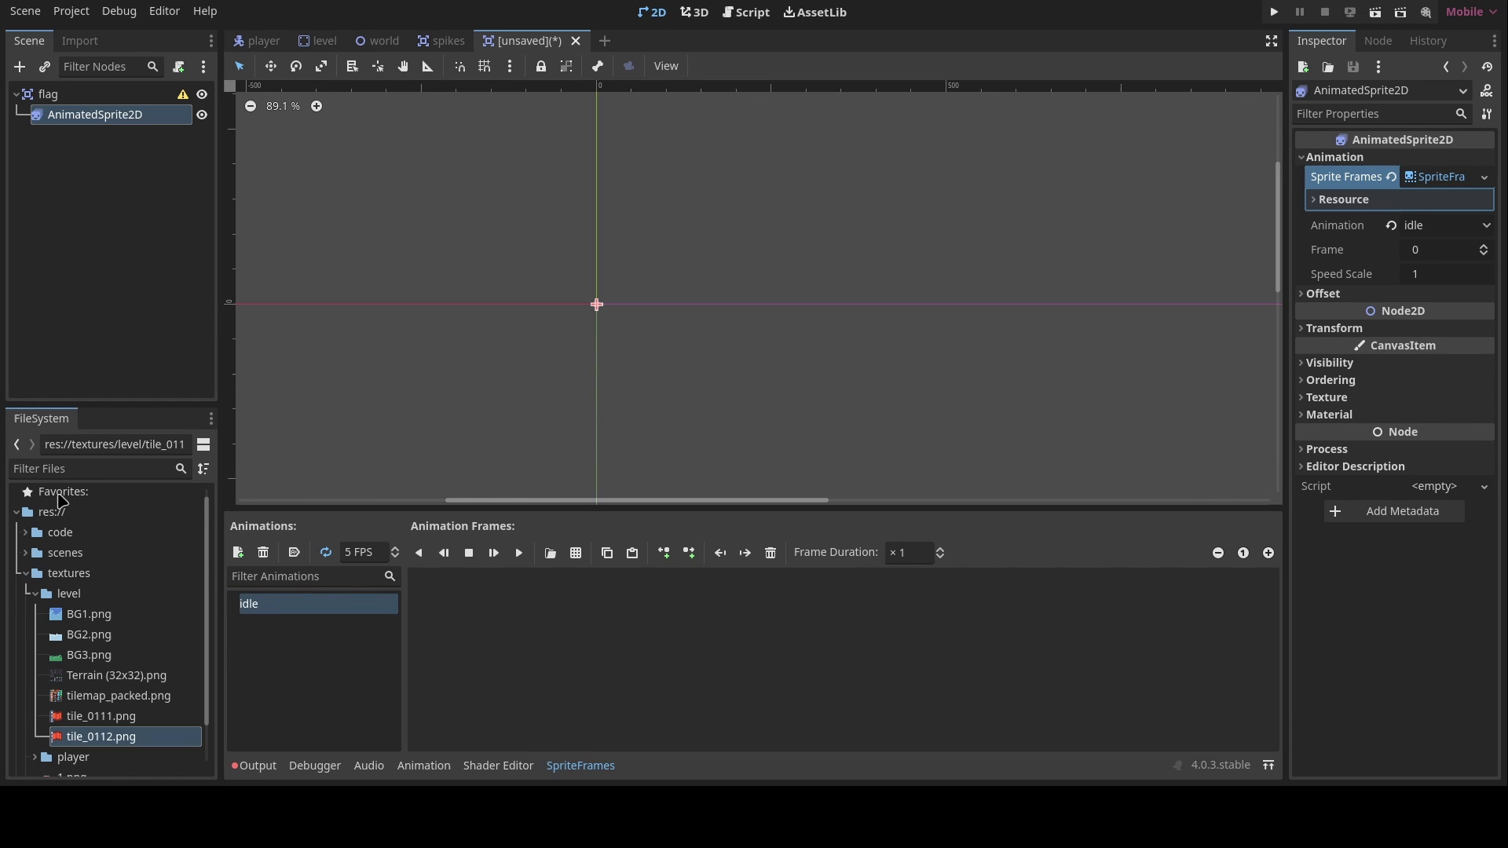
left_click(110, 717, "shift")
left_click_drag(109, 716, 673, 683)
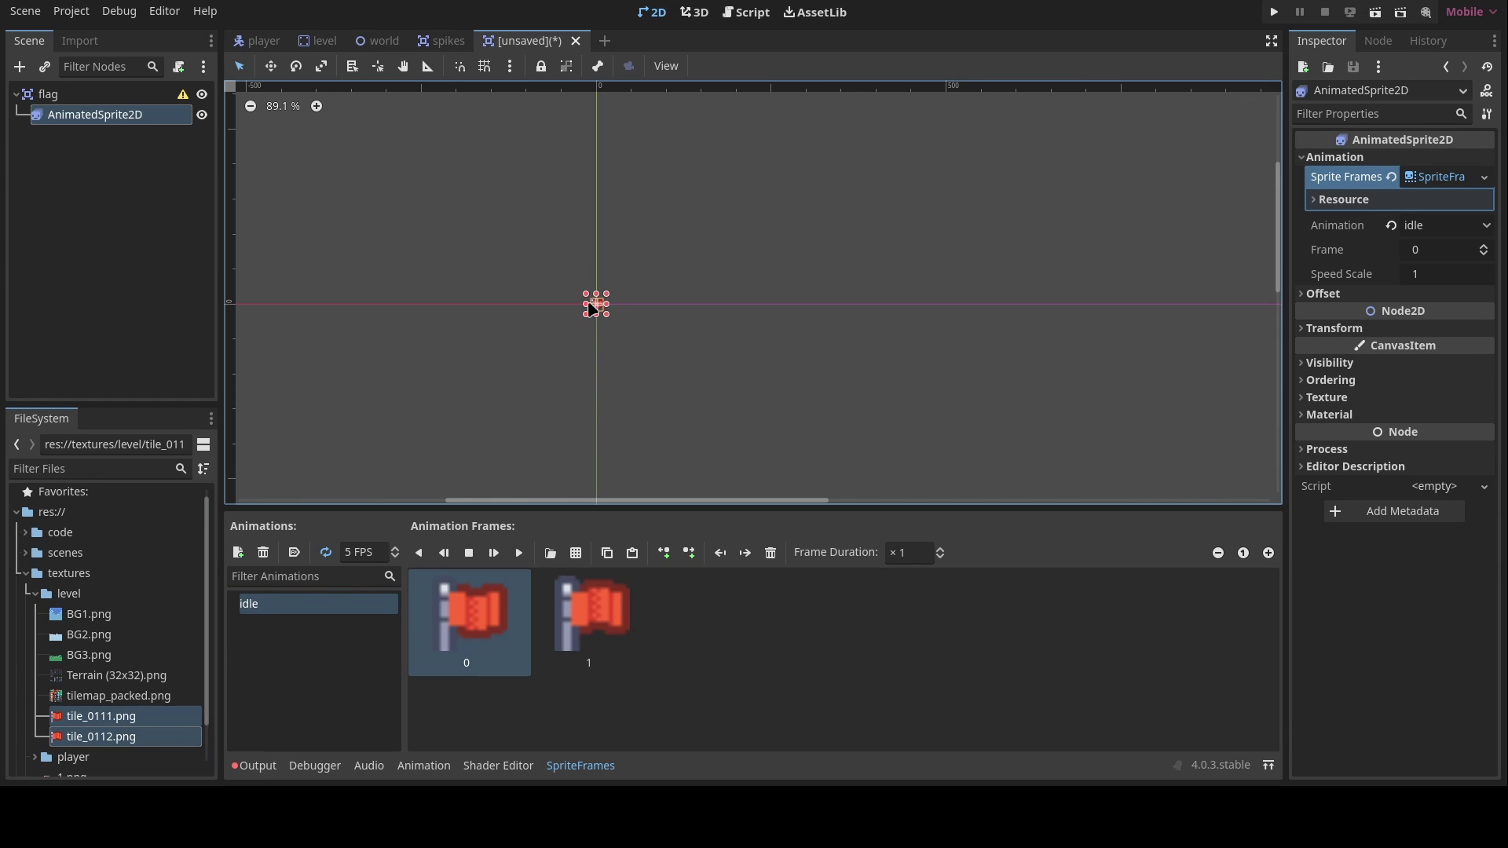
Step: Preview the idle animation, then set its speed to 3 FPS with autoplay on load enabled
scroll(599, 307, "up", 12)
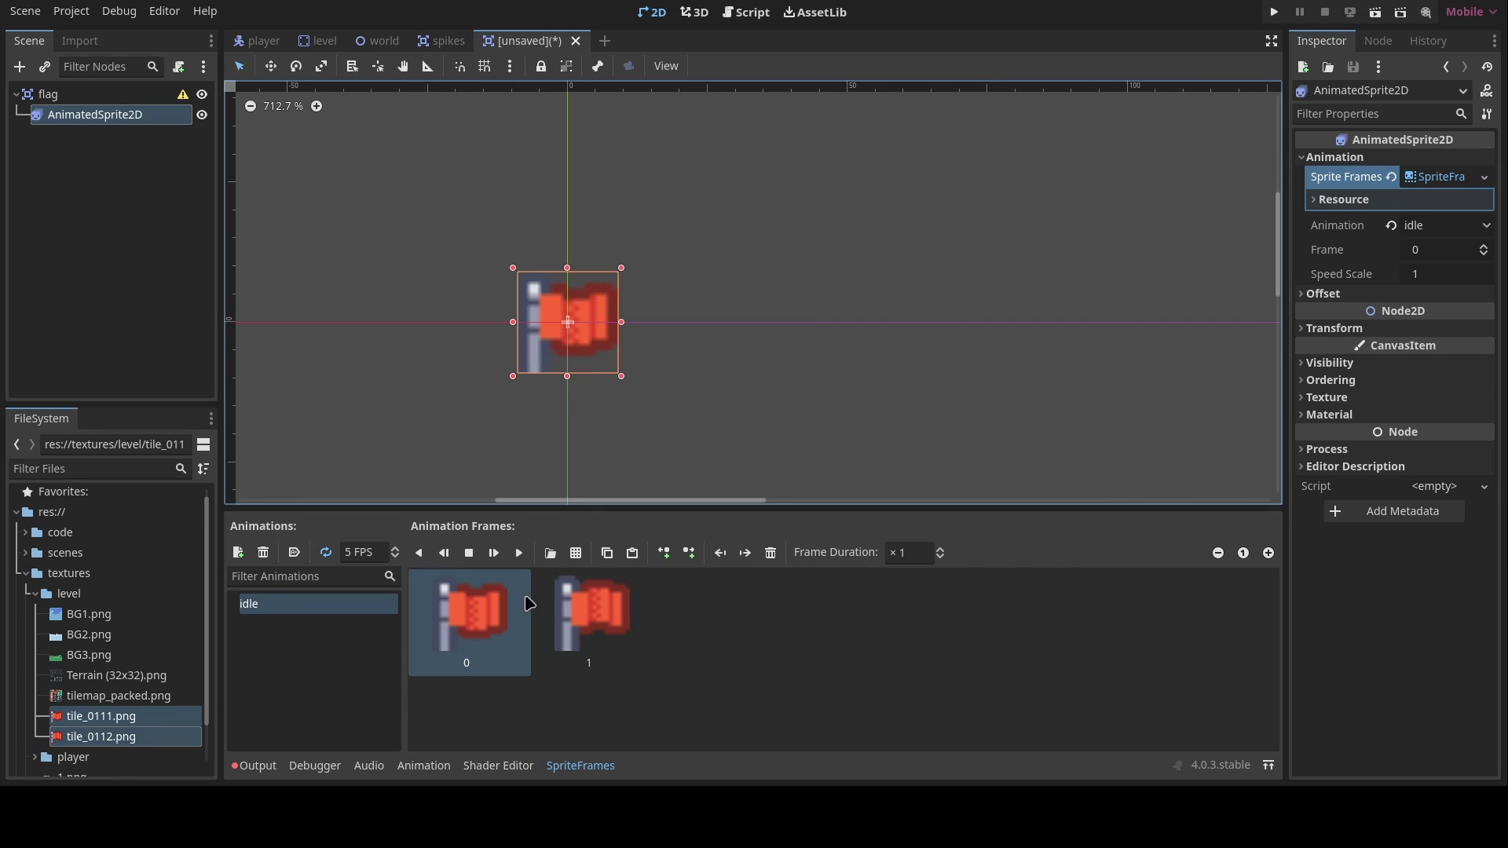
left_click(519, 553)
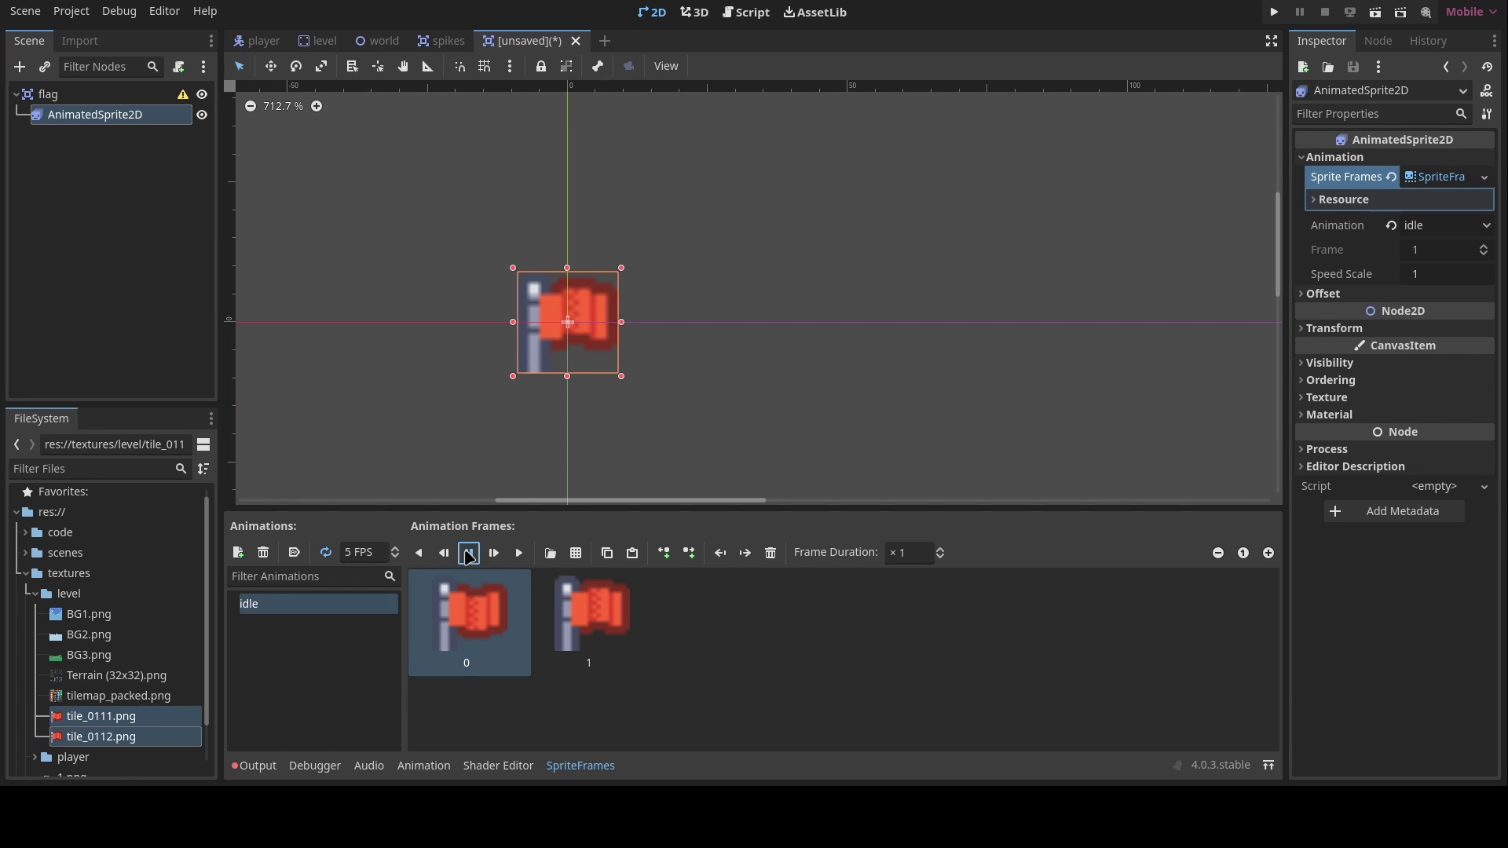
left_click(469, 554)
left_click(362, 553)
left_click(295, 552)
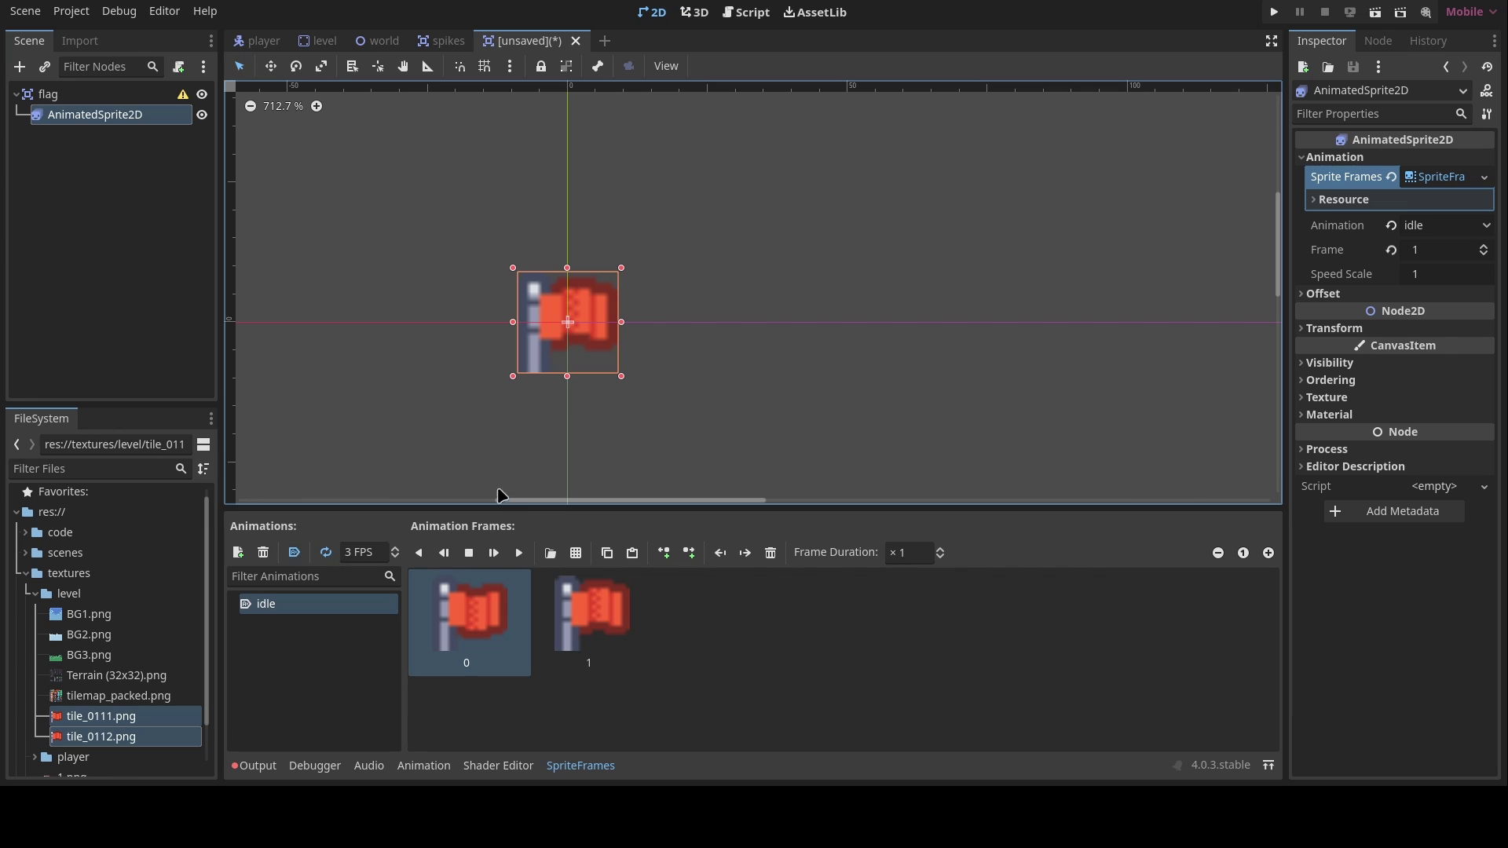
Step: Add a CollisionShape2D under the flag root node and assign it a new rectangle shape
scroll(660, 353, "down", 4)
scroll(674, 346, "up", 6)
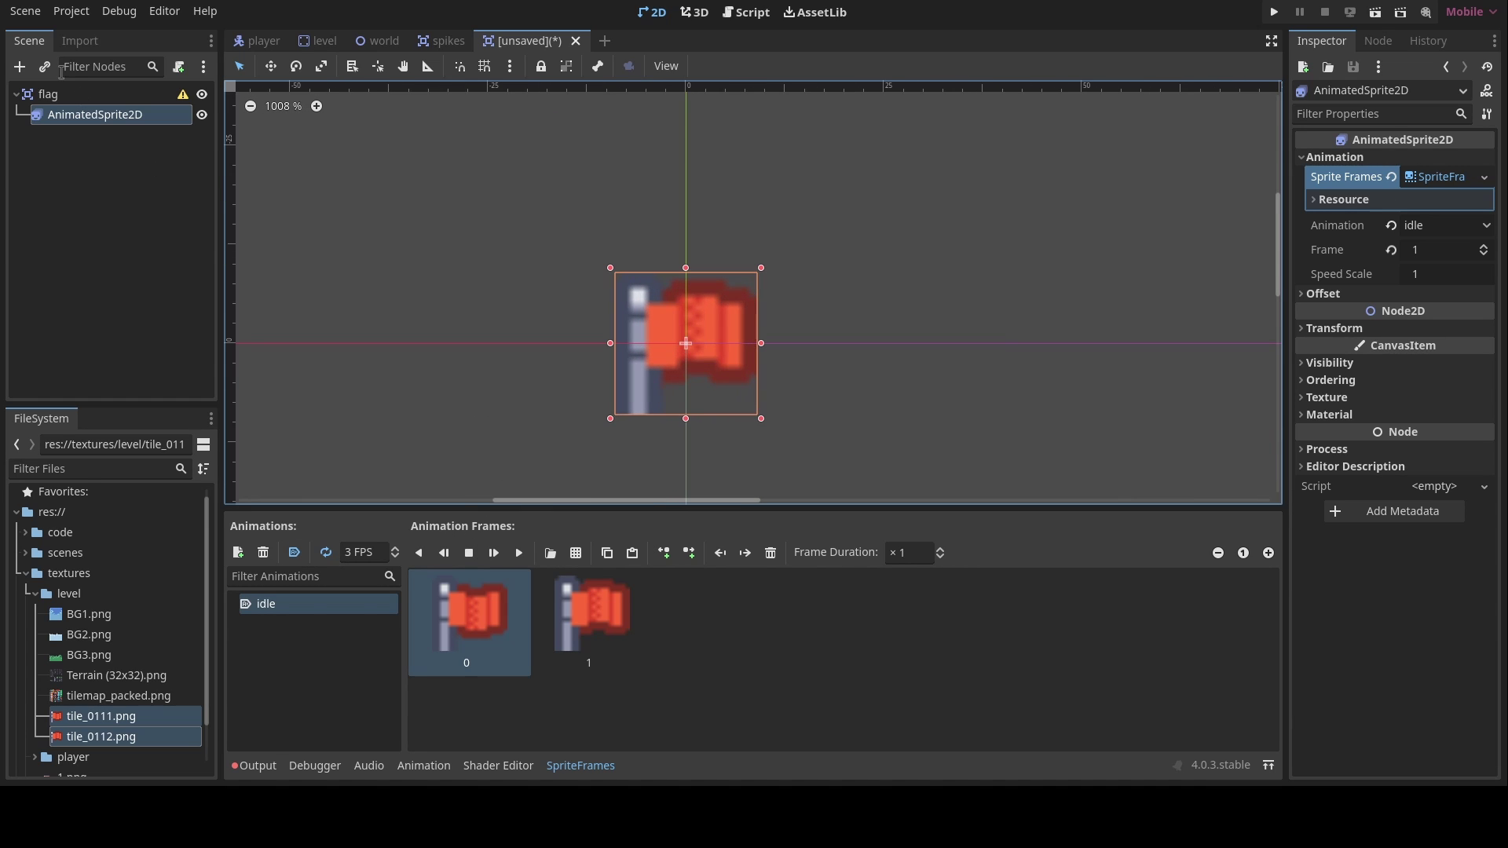
left_click(48, 93)
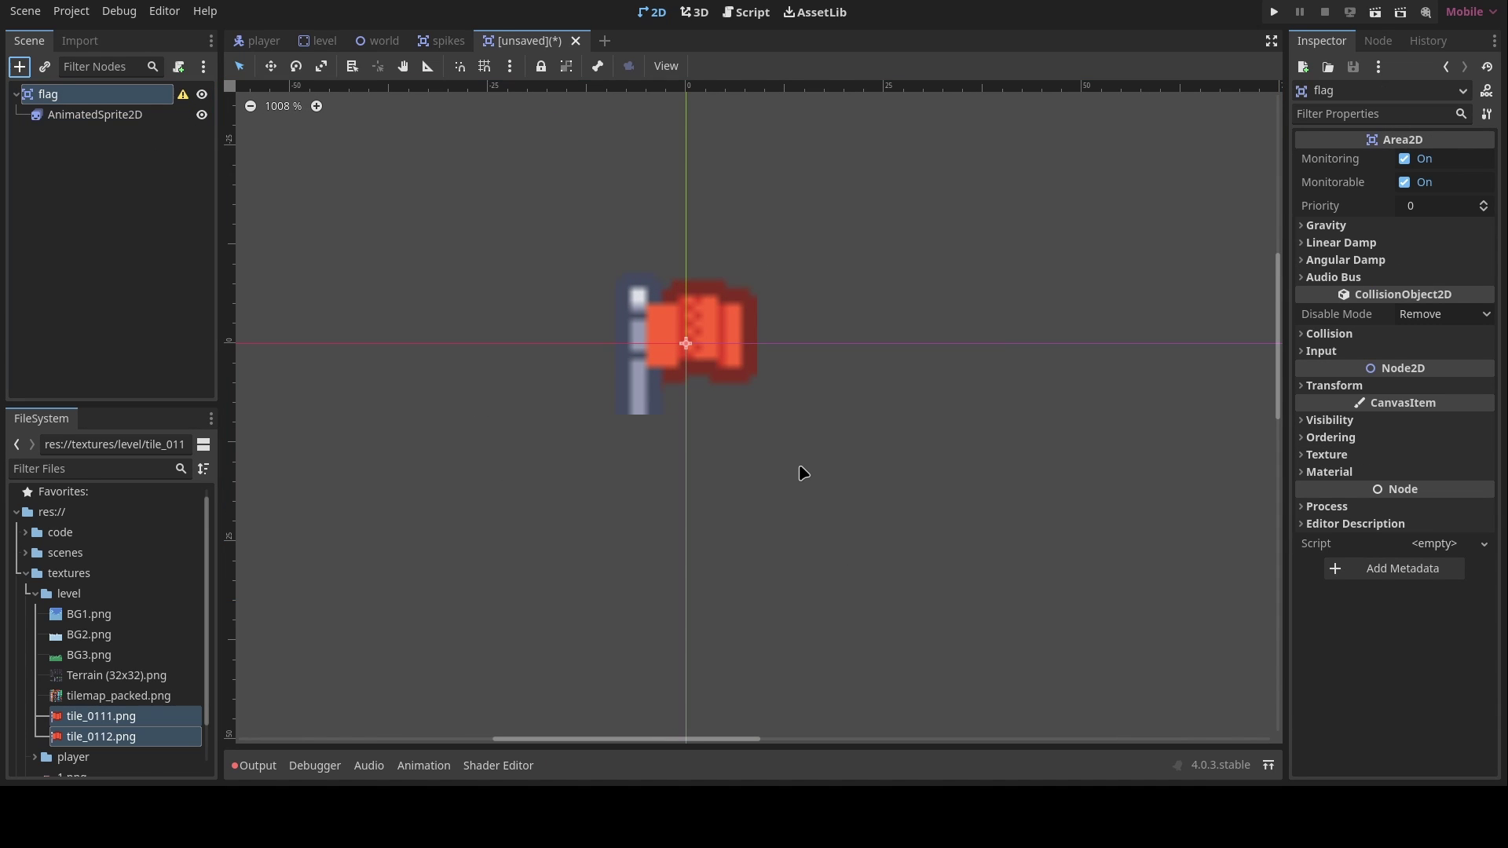
key("Return")
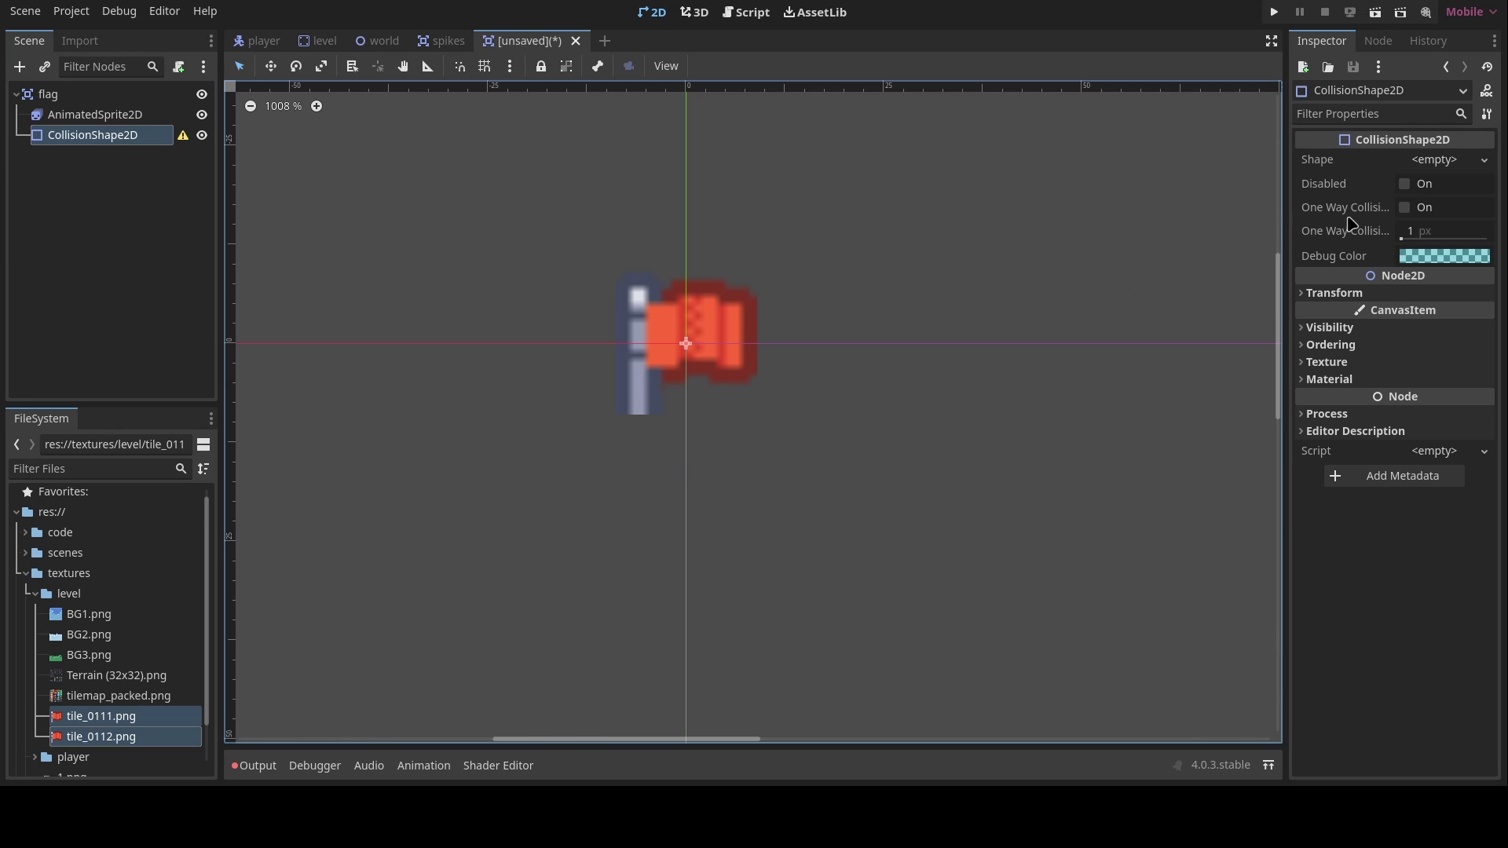
left_click(1414, 163)
left_click(1359, 276)
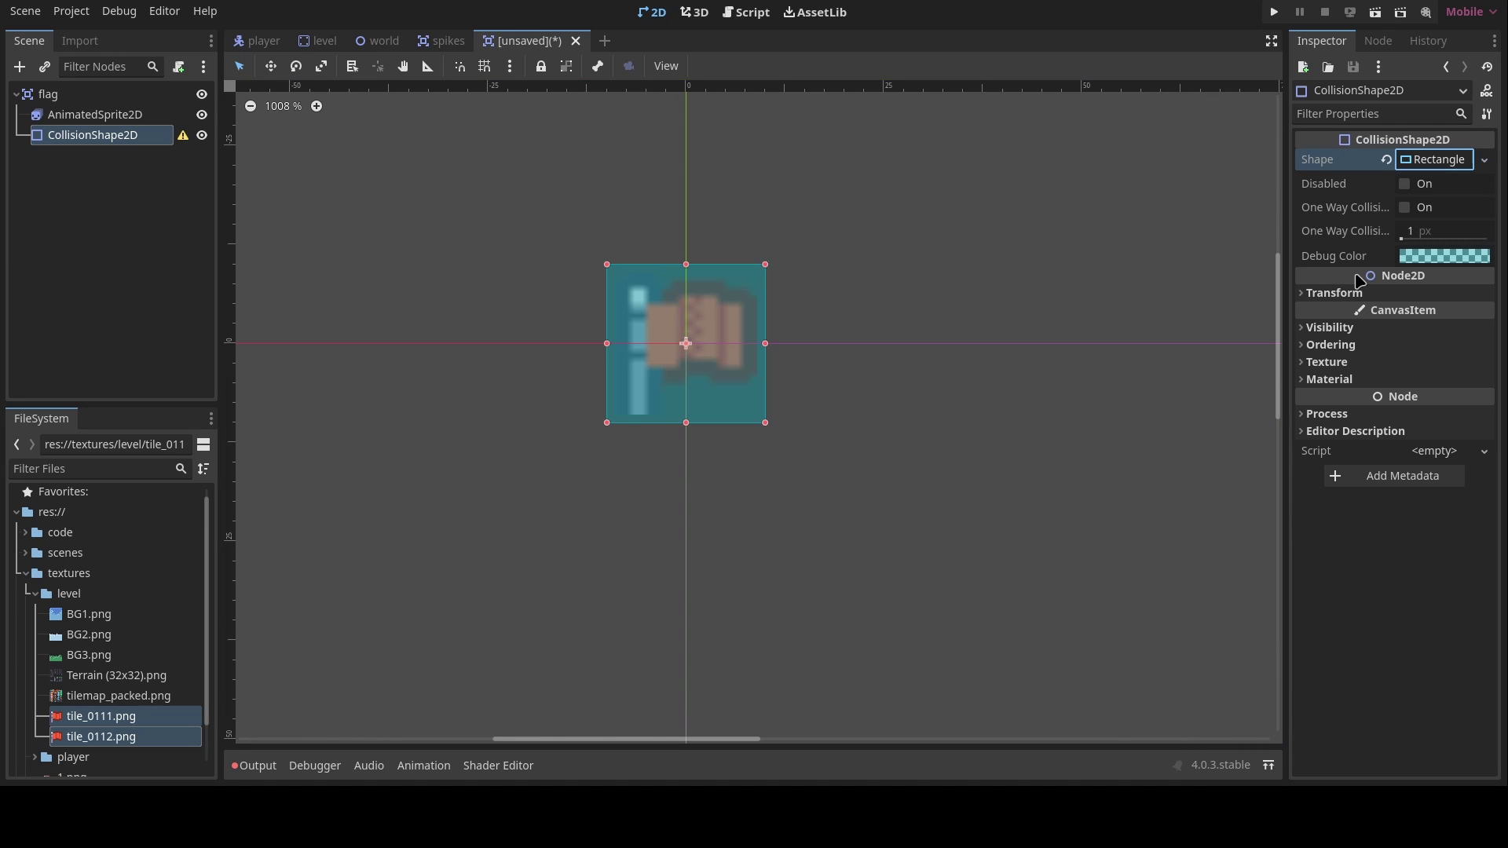
Step: Resize the collision rectangle into a narrow strip that covers only the flagpole over its full height
mouse_move(724, 410)
left_mouse_down()
mouse_move(741, 411)
mouse_move(700, 415)
left_mouse_up()
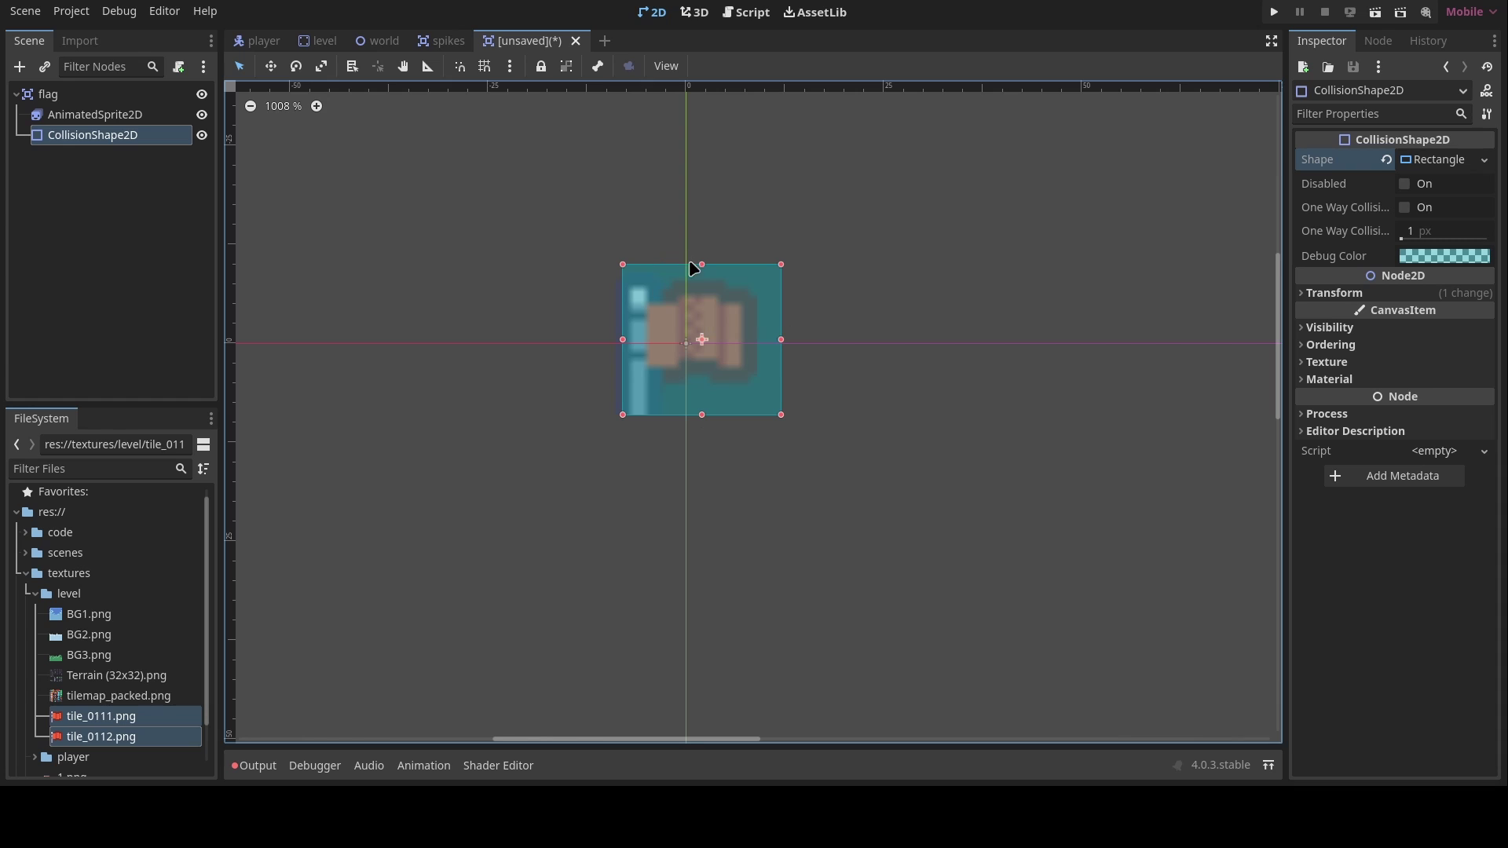
left_click_drag(700, 263, 701, 280)
left_click_drag(781, 347, 646, 347)
middle_click_drag(830, 424, 869, 458)
scroll(721, 432, "up", 4)
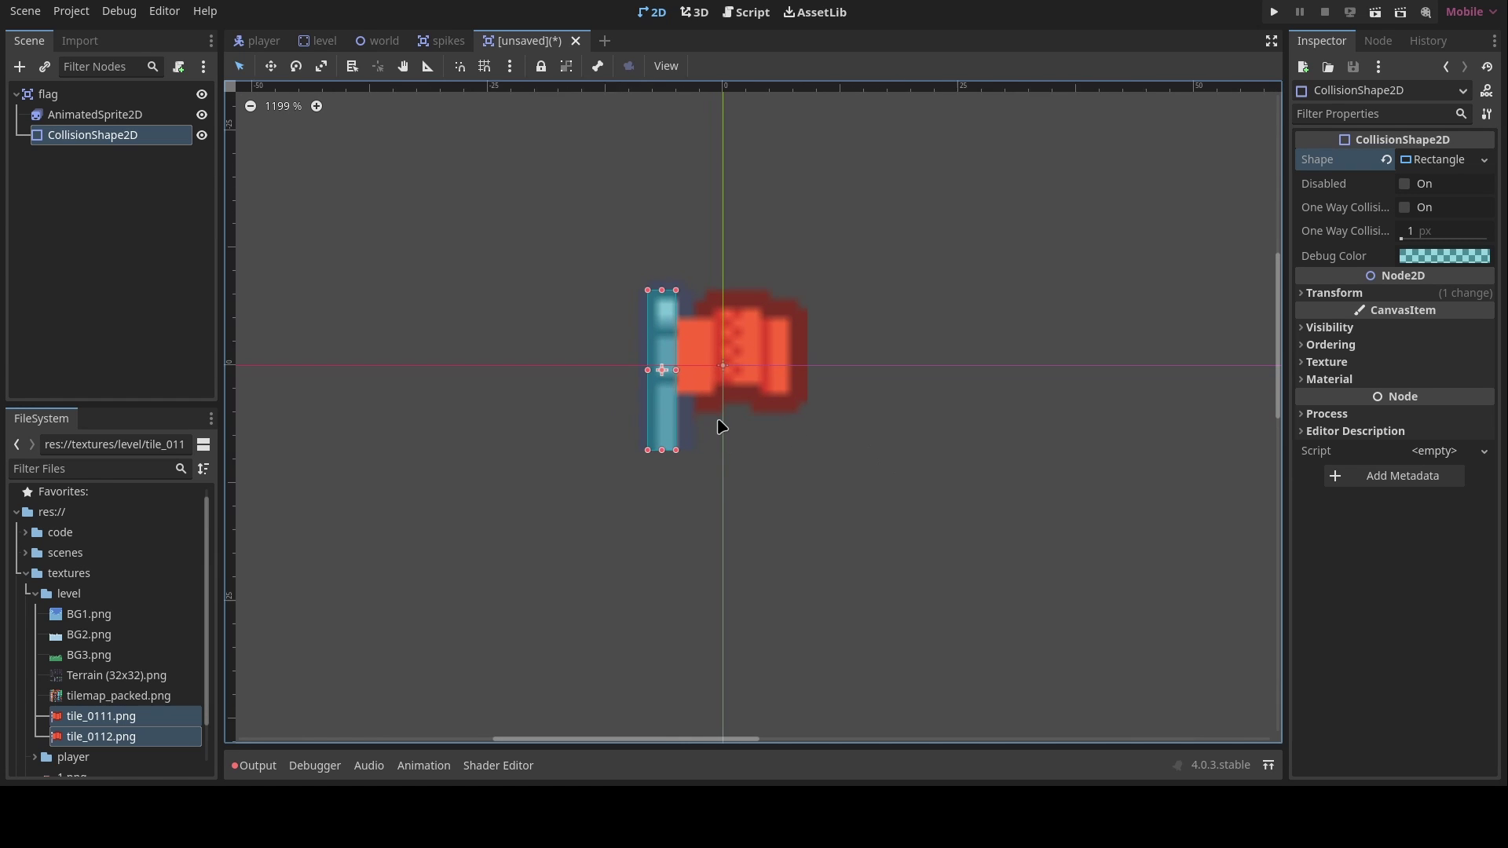
scroll(702, 360, "up", 1)
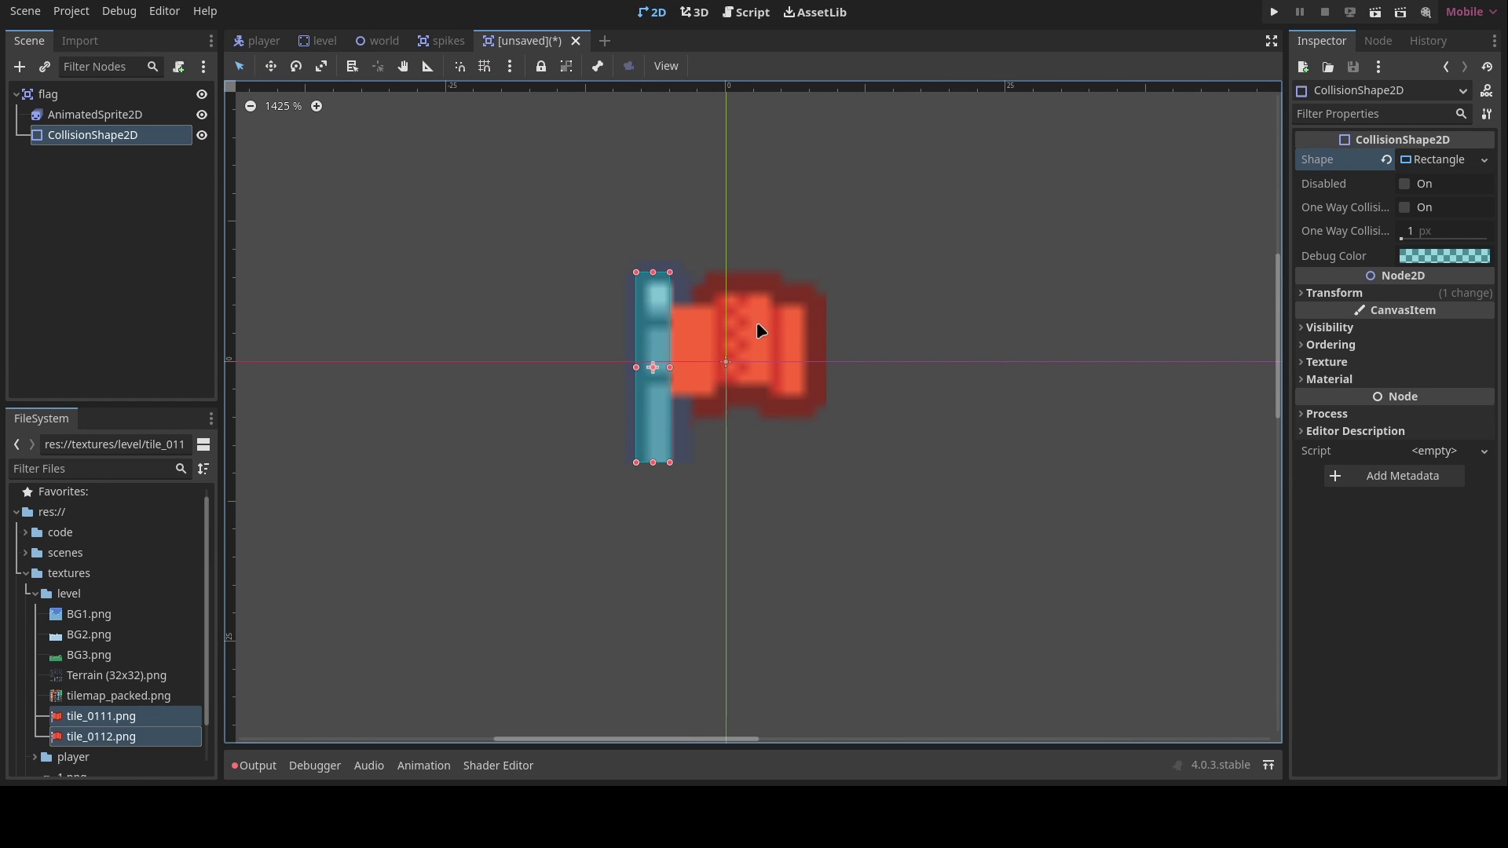
scroll(738, 363, "down", 5)
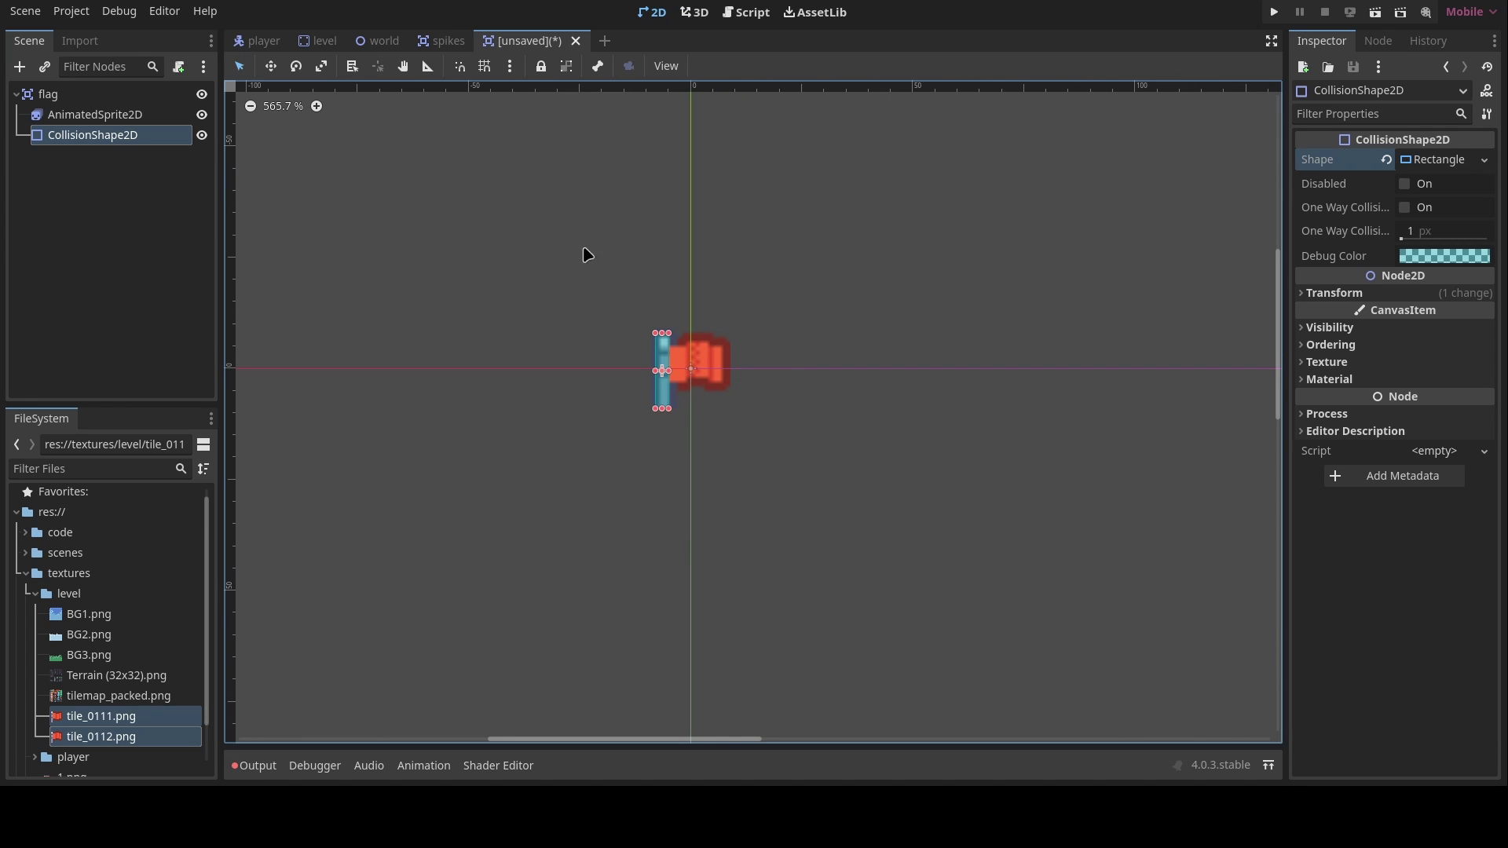
Step: Save the new scene as flag and clear the node selection
key("ctrl+s")
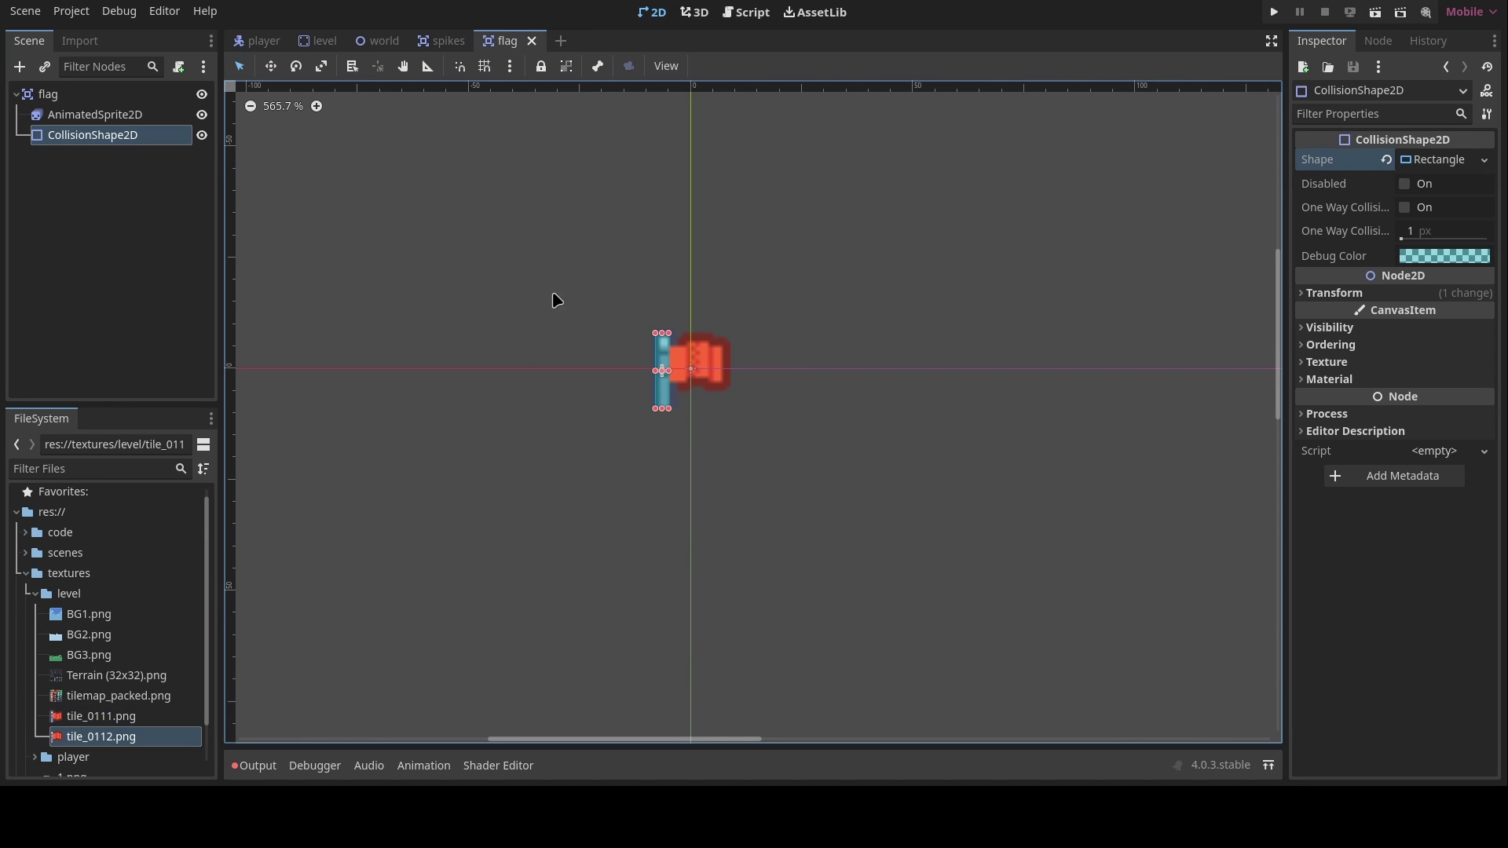
scroll(668, 428, "down", 5)
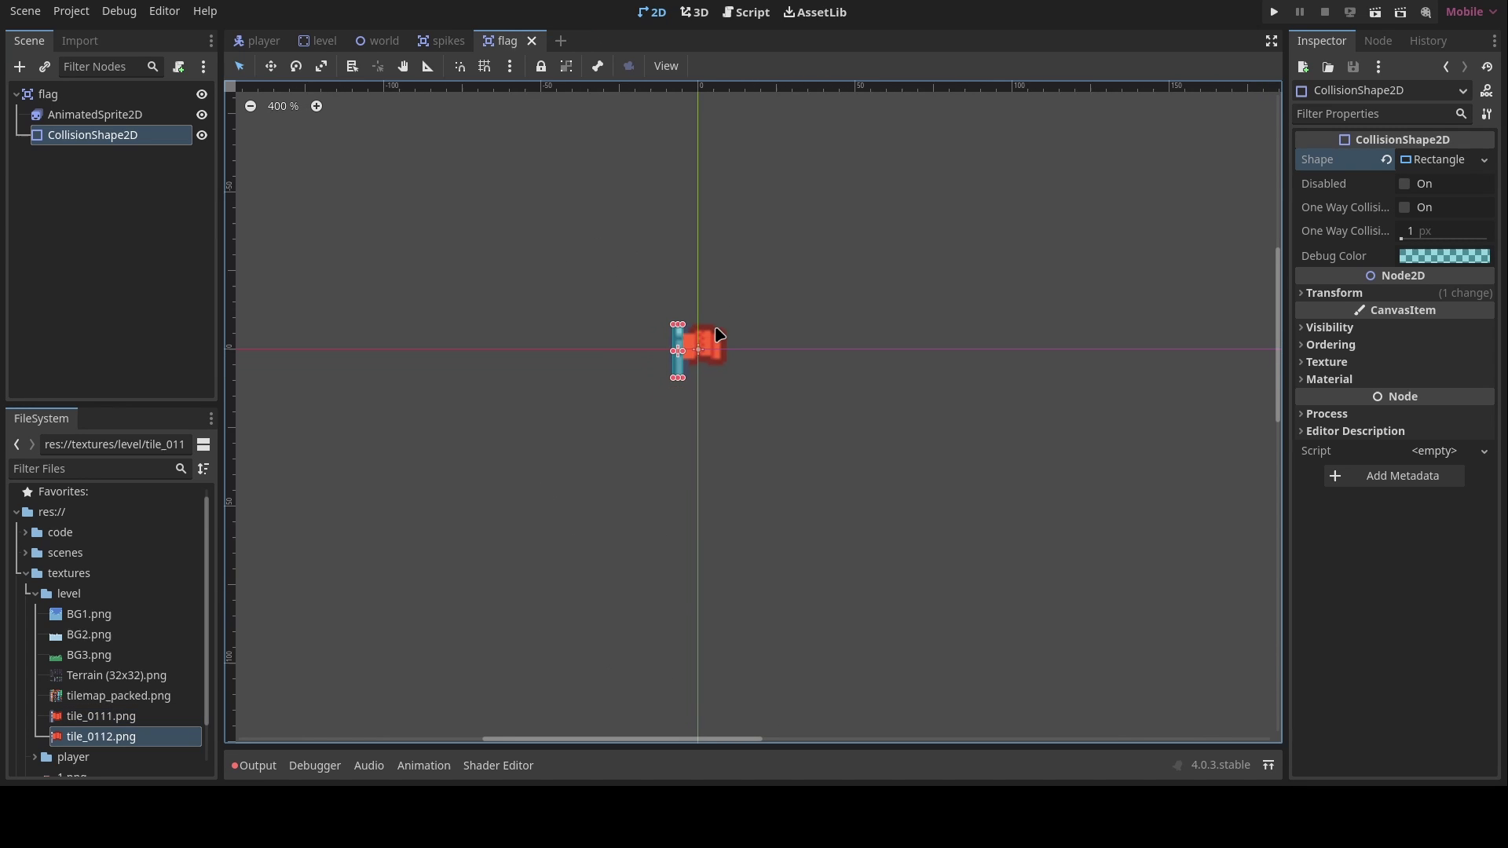
left_click(581, 327)
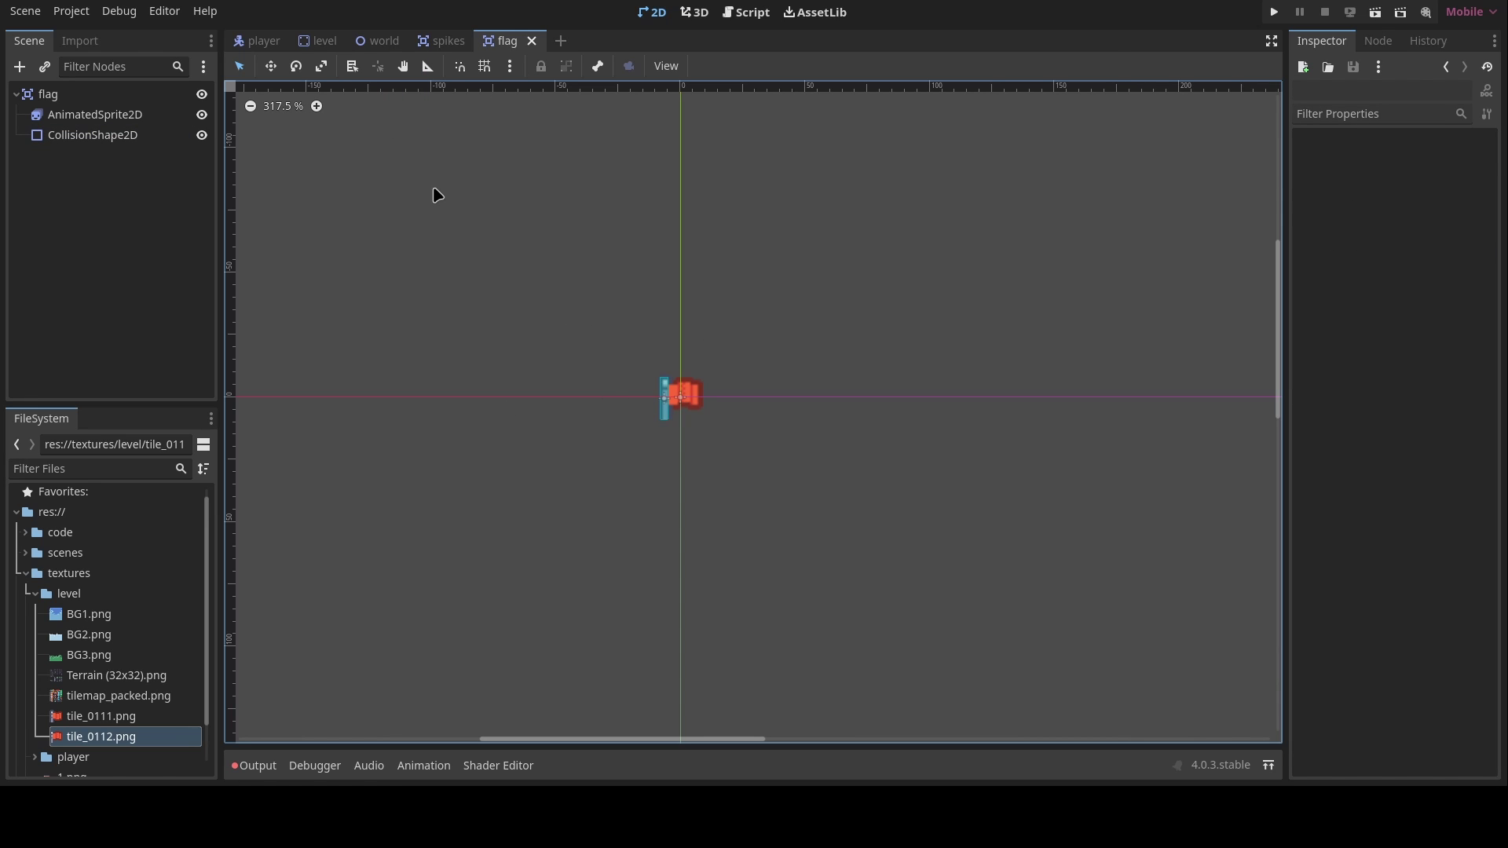